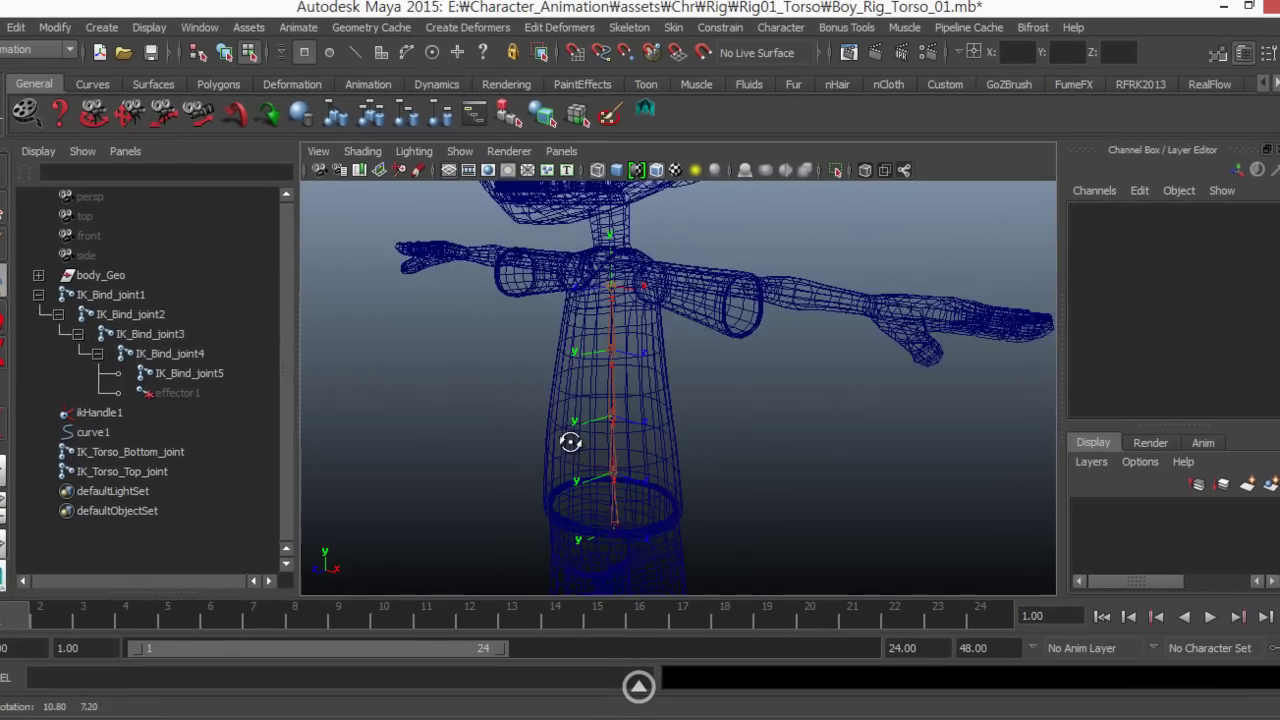
- Frame the boy's torso in the perspective view and select ikHandle1 in the Outliner
scroll(629, 451, "up", 2)
middle_click_drag(629, 451, 631, 423, "alt")
scroll(600, 445, "down", 2)
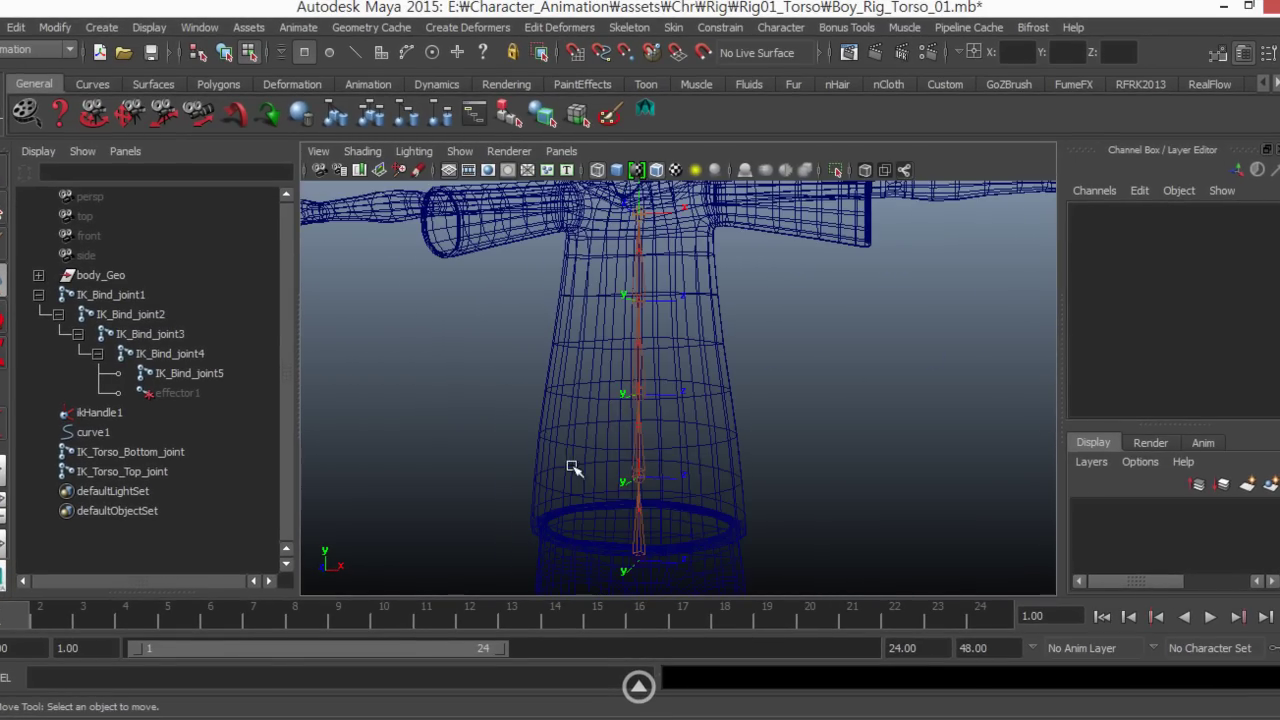
scroll(580, 460, "down", 2)
scroll(575, 457, "down", 2)
mouse_move(557, 457)
left_mouse_down("alt")
mouse_move(600, 440)
mouse_move(529, 463)
left_mouse_up("alt")
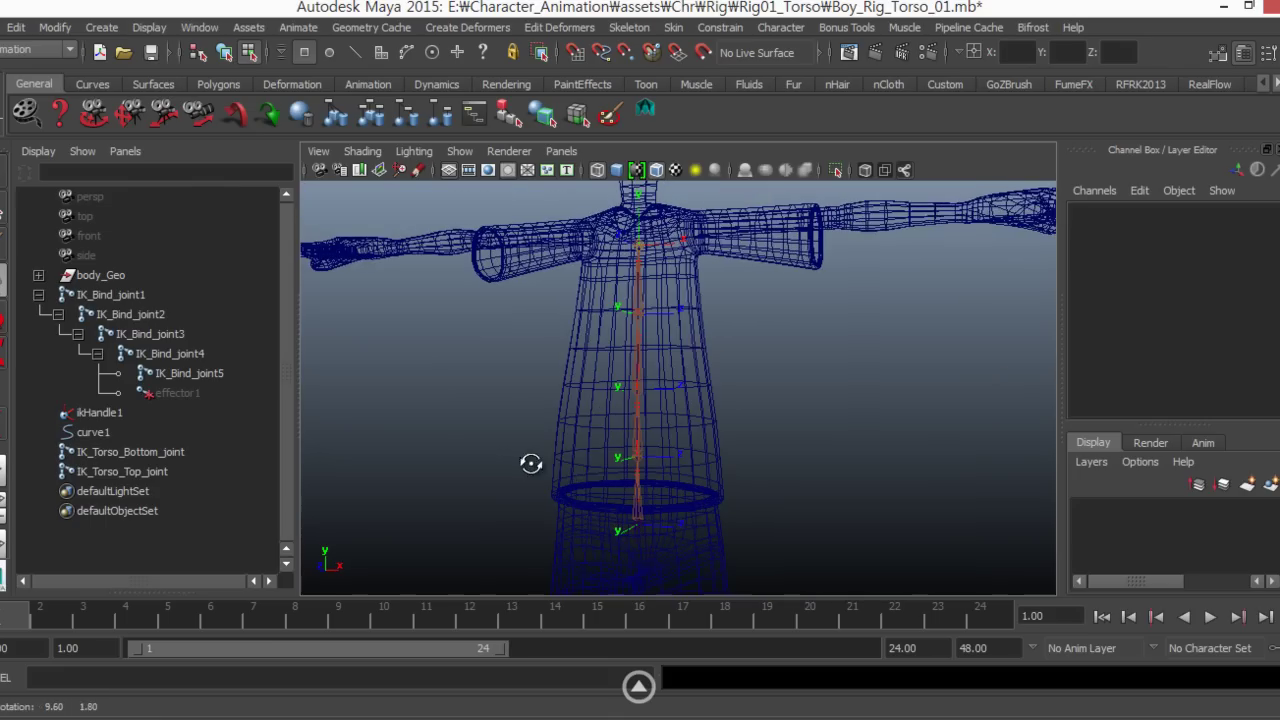
left_click(100, 412)
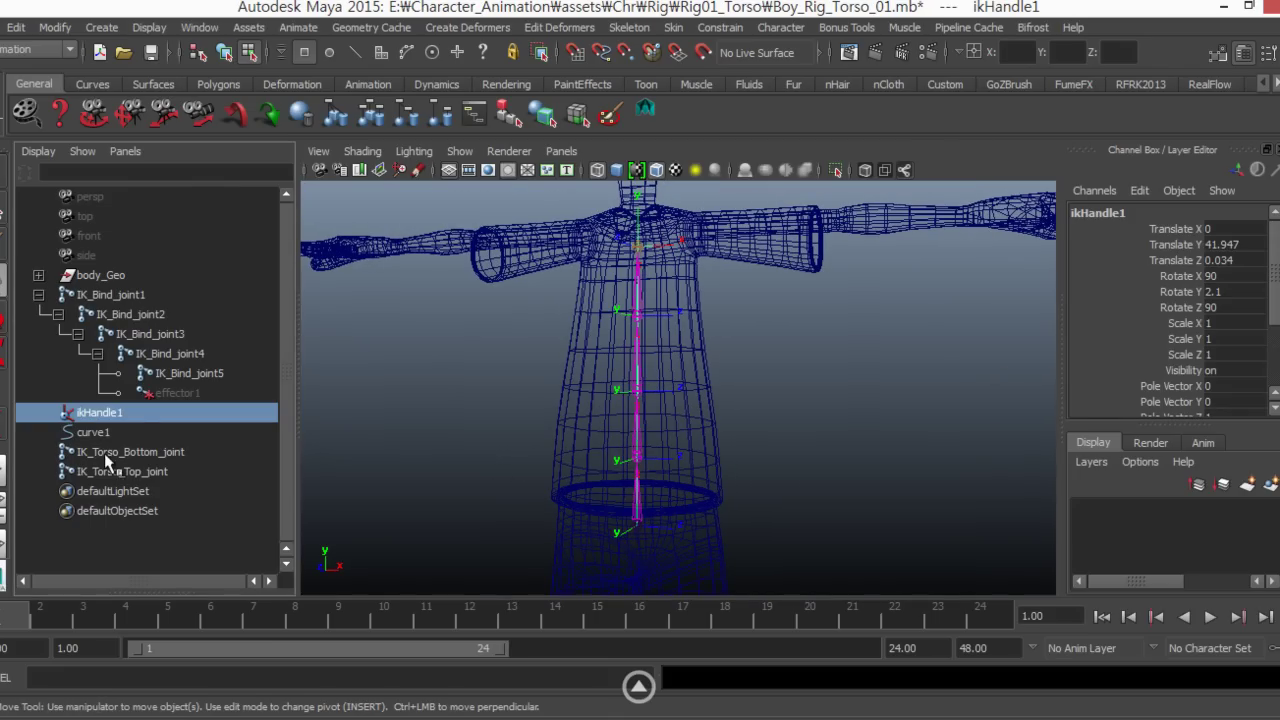
left_click(104, 452)
left_click(95, 414)
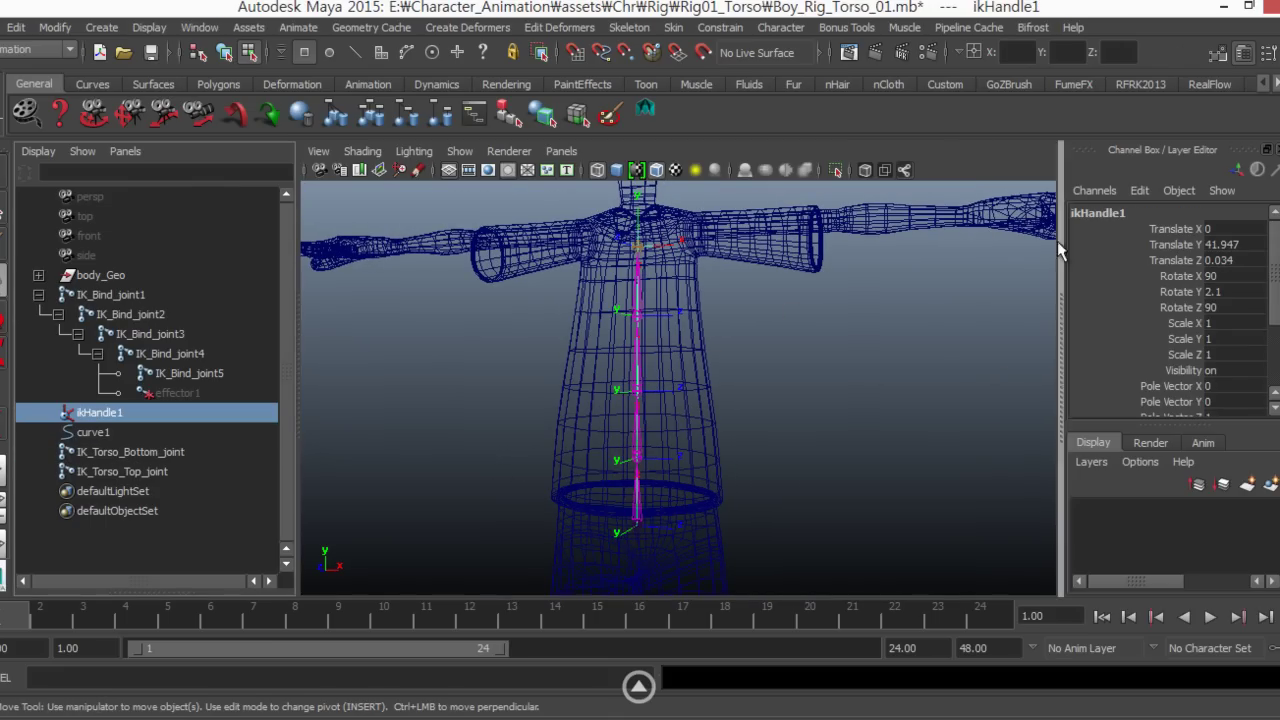
- Rename ikHandle1 to Torso_IK_ikHandle1 and copy the Torso_IK_ prefix
double_click(1100, 213)
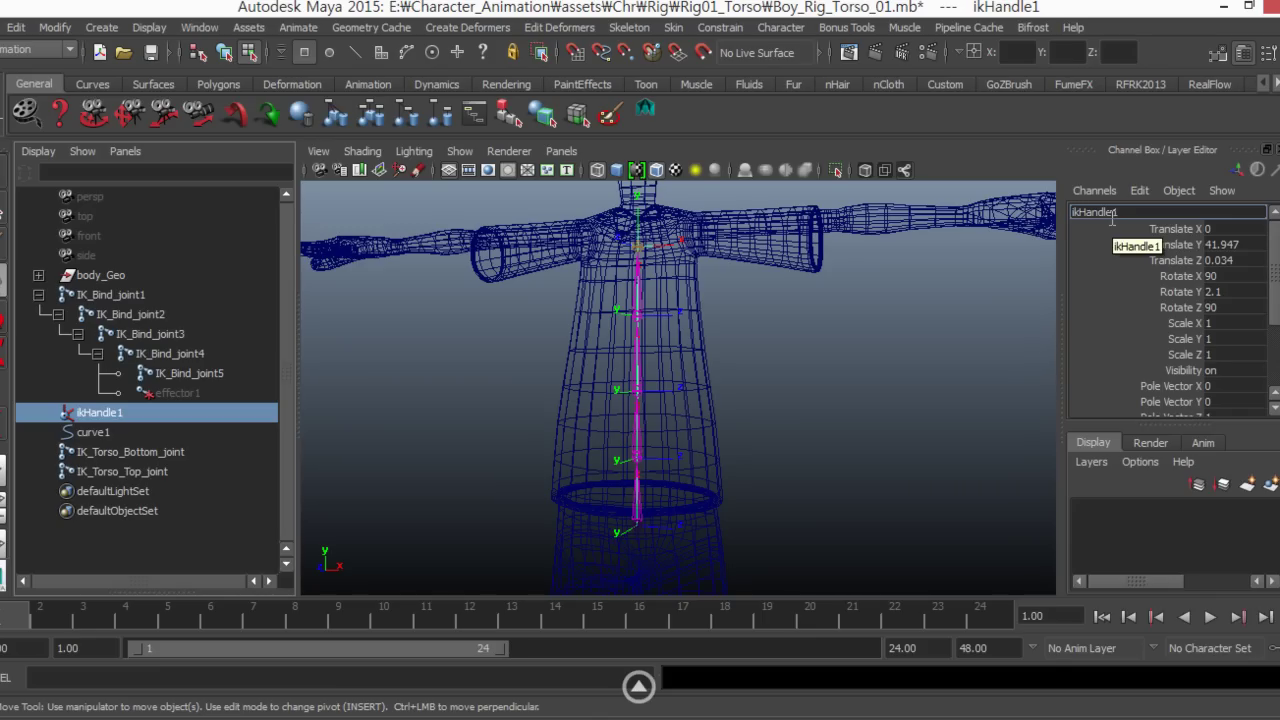
type("Toro")
key("BackSpace")
type("s")
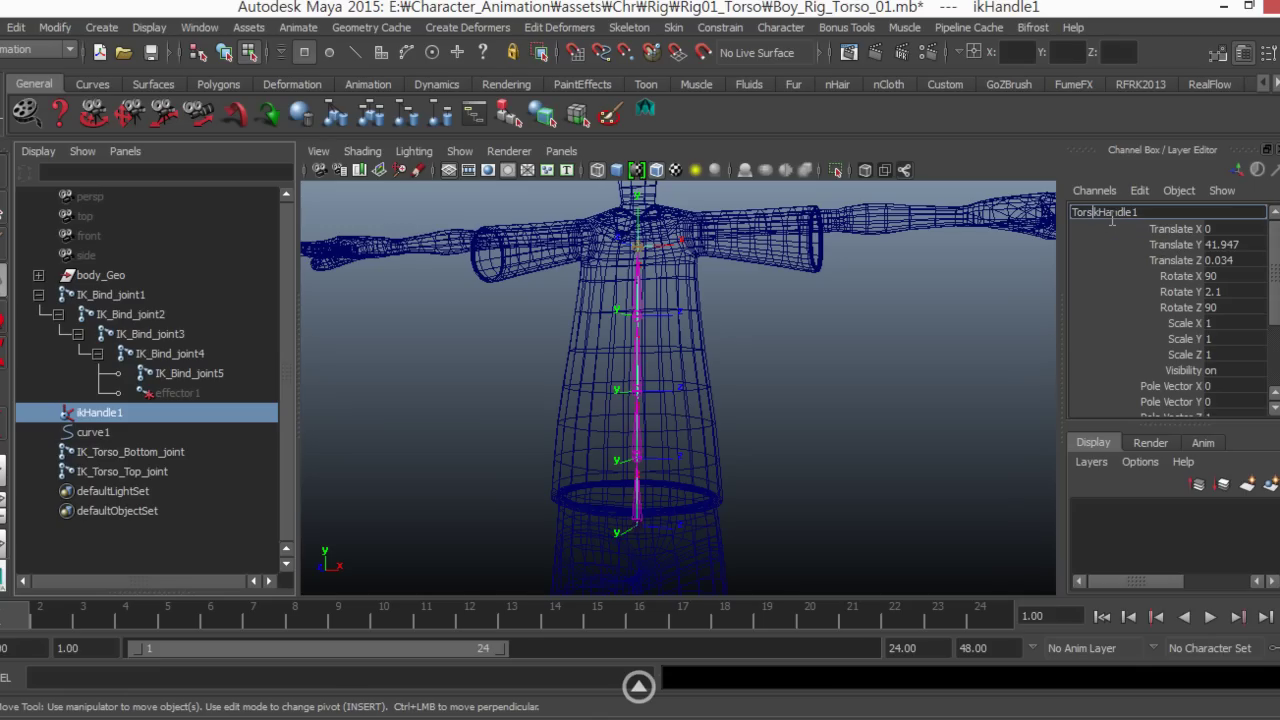
type("o_I")
type("K_")
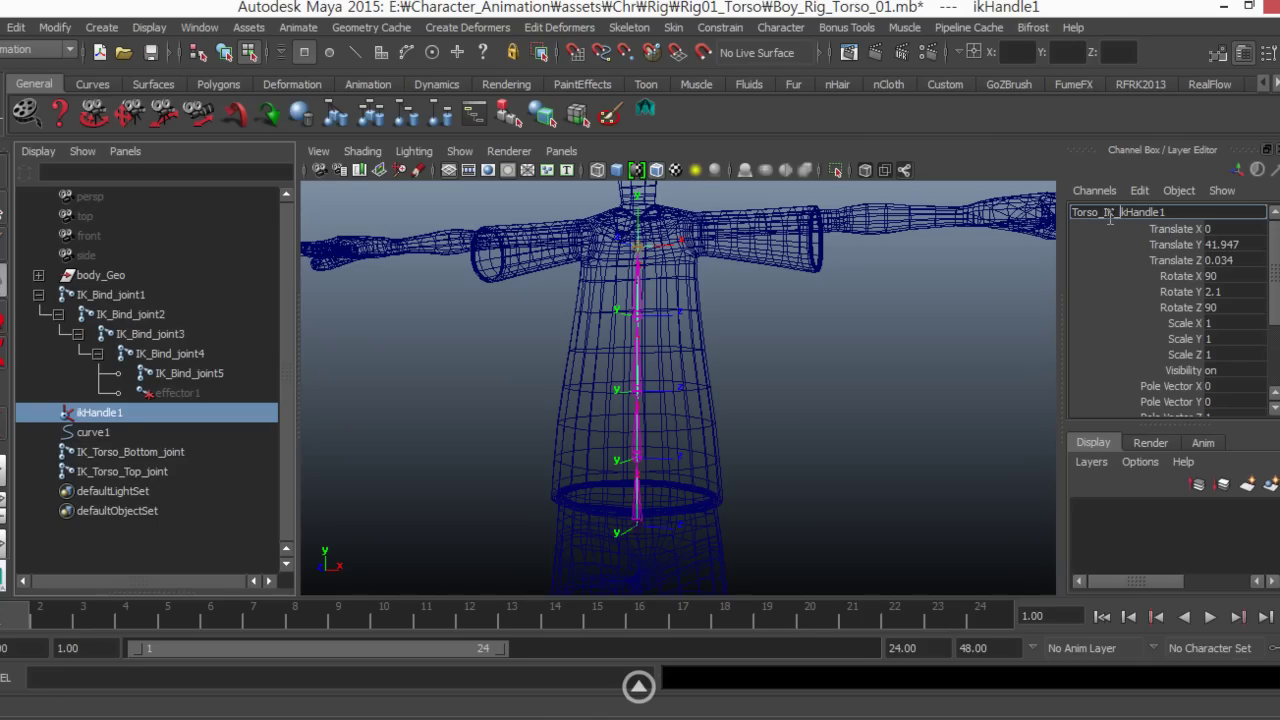
left_click_drag(1120, 212, 1025, 207)
key("ctrl+c")
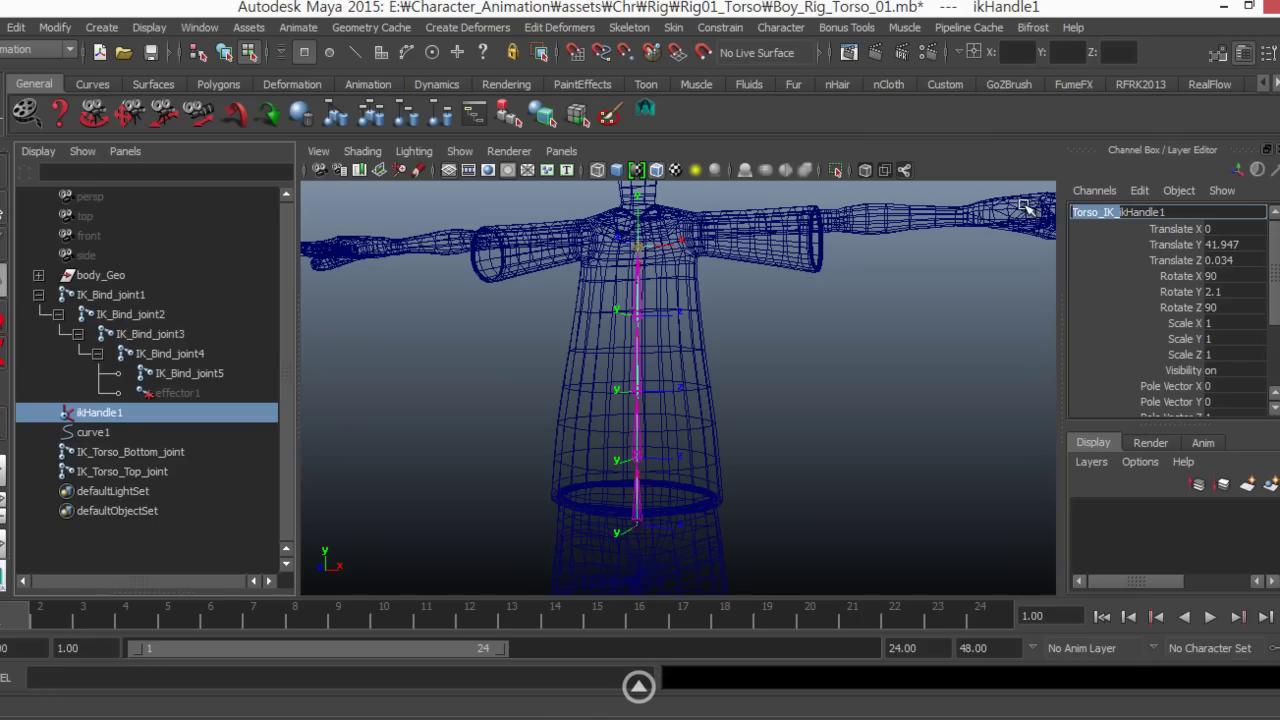
- Rename curve1 to Torso_IK_curve, removing the doubled underscore and trailing 1
left_click(109, 432)
left_click(1076, 212)
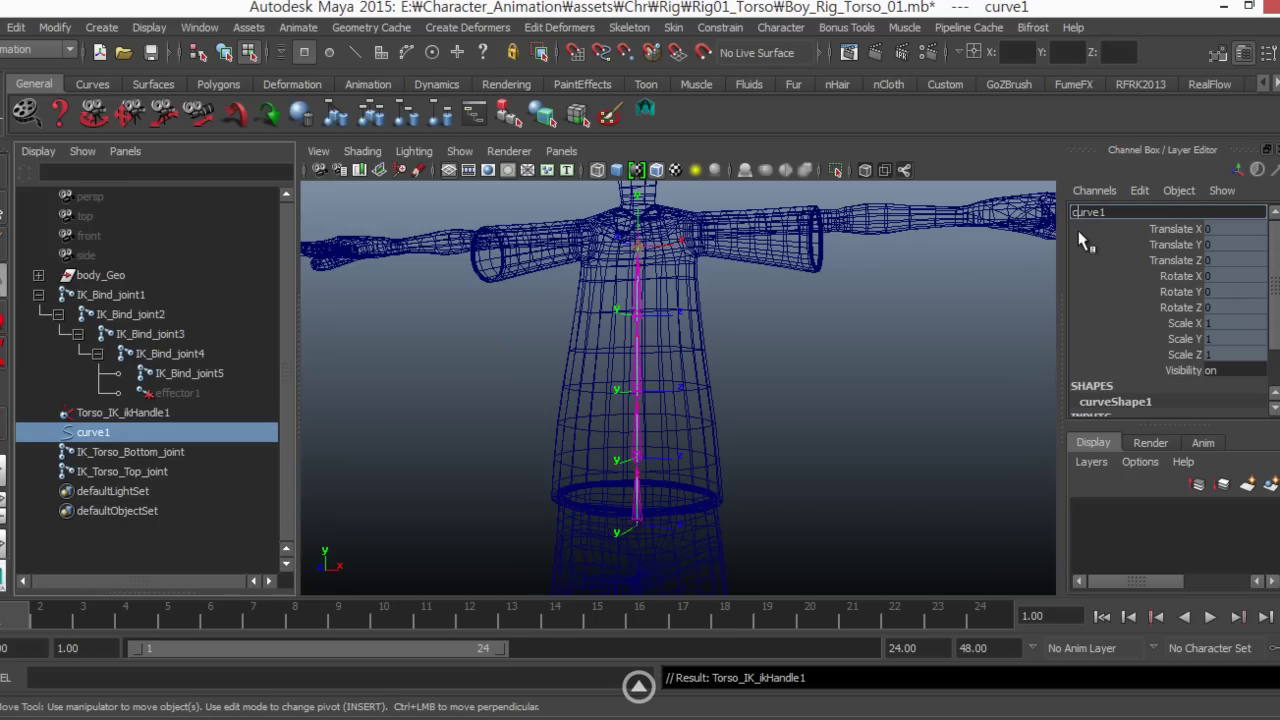
key("ctrl+v")
key("Return")
double_click(1128, 212)
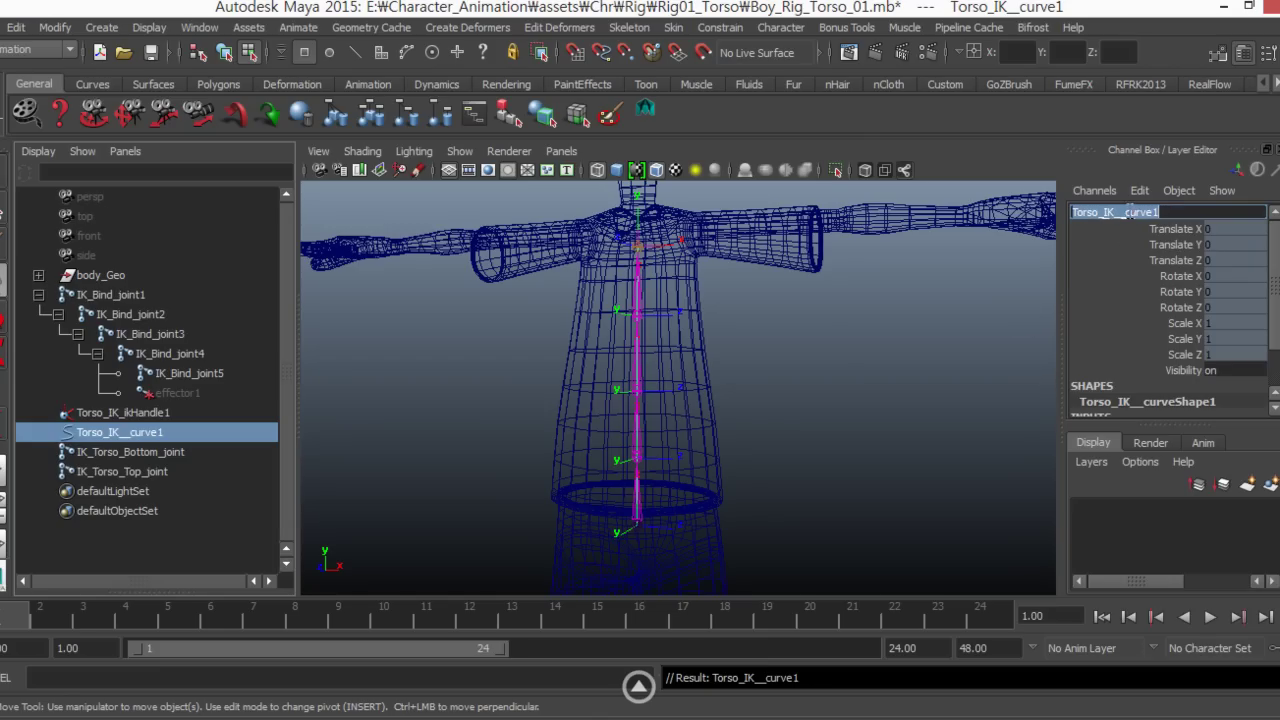
left_click(1119, 212)
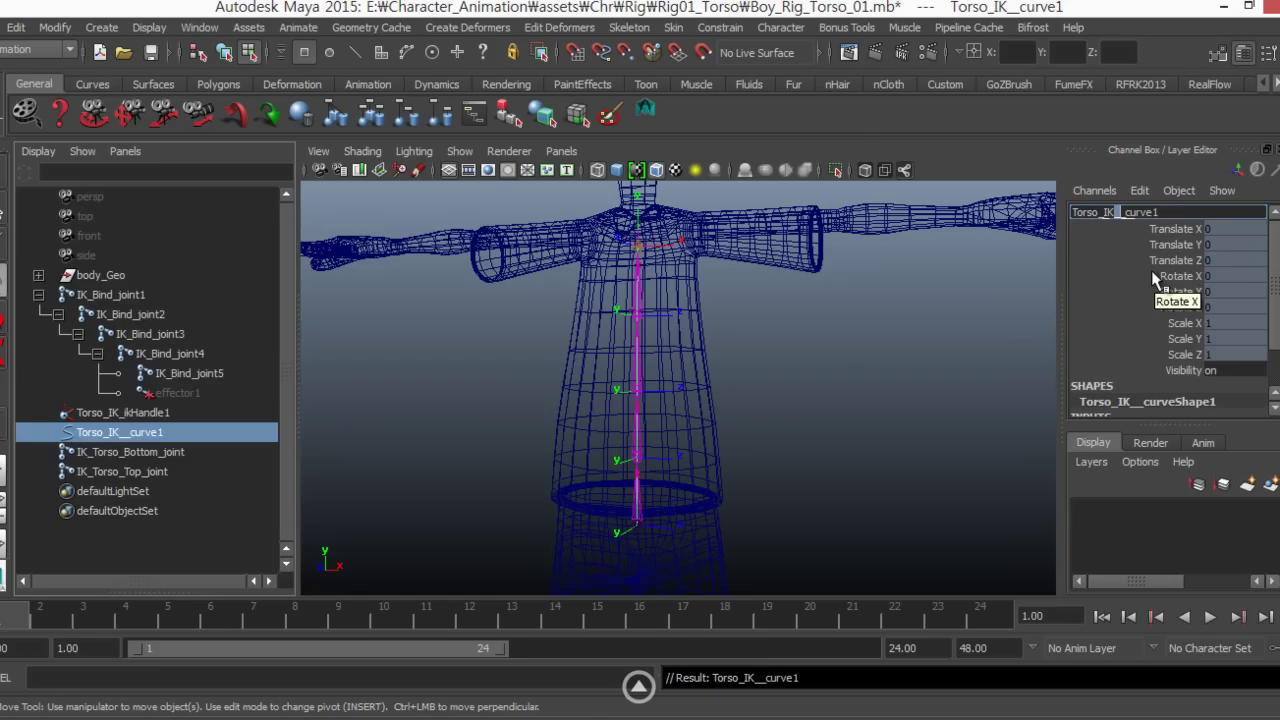
key("BackSpace")
key("Return")
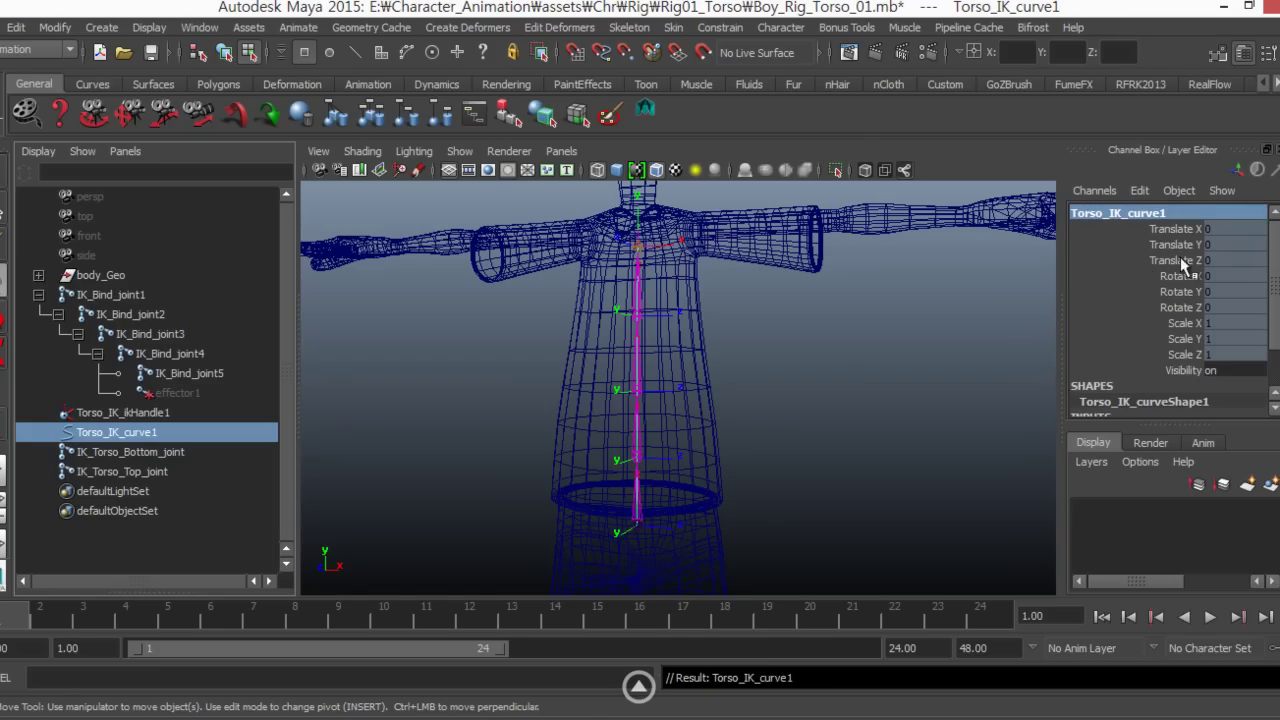
left_click(1181, 213)
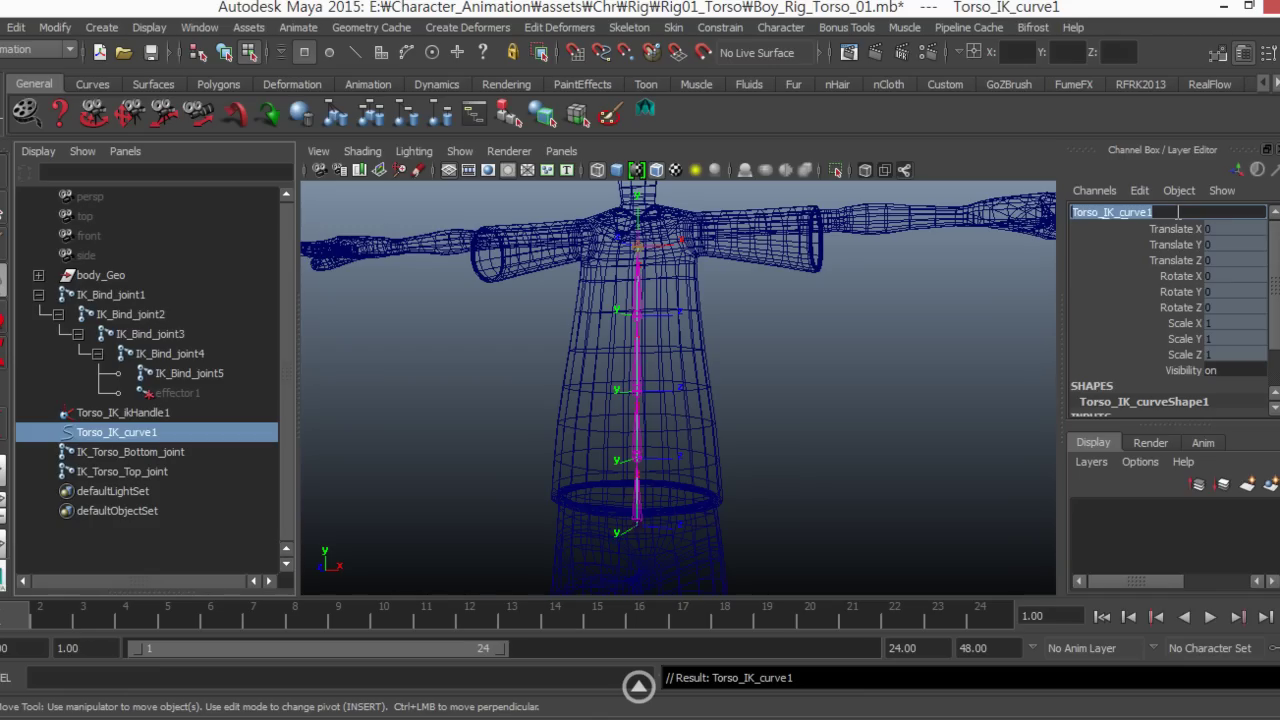
left_click(1178, 212)
key("Return")
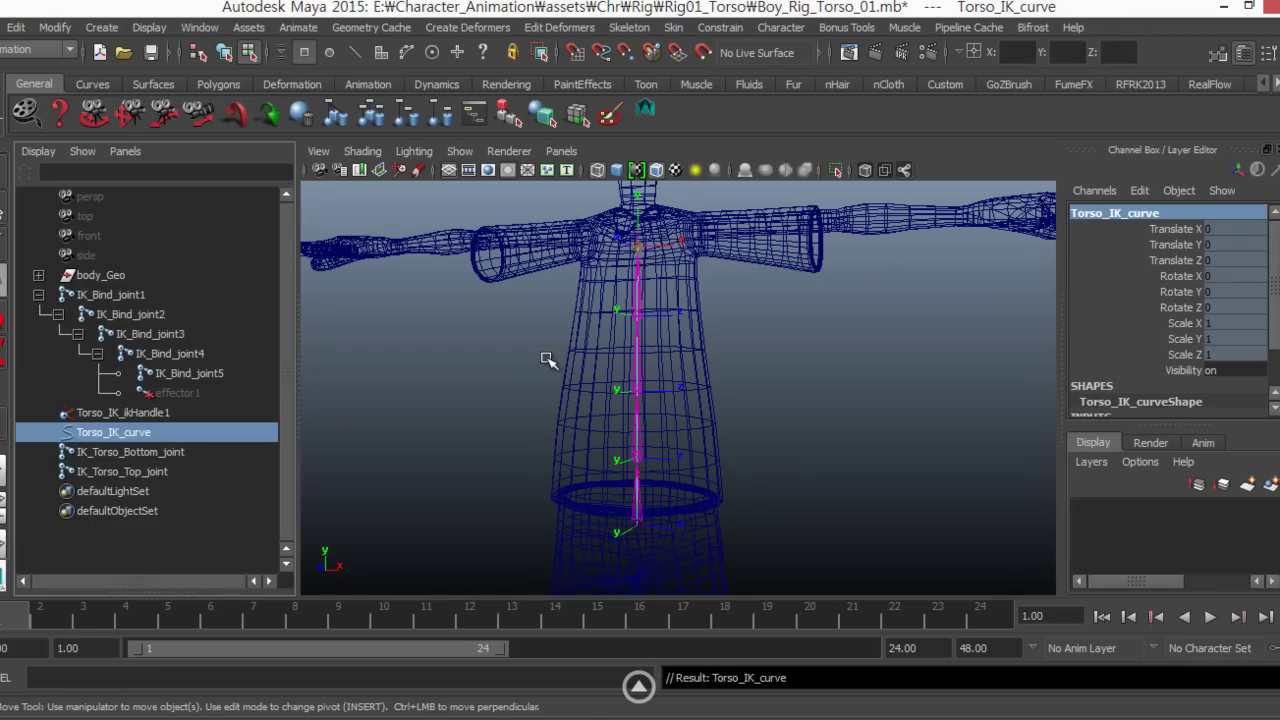
left_click(145, 452)
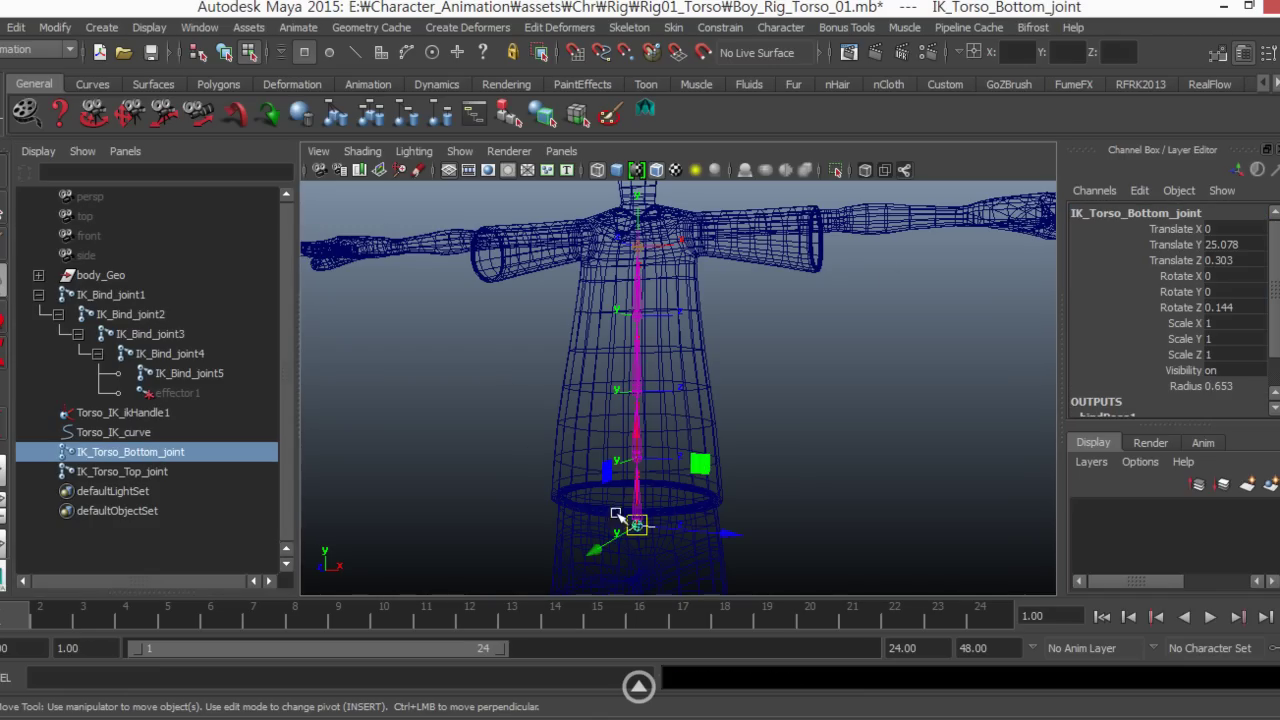
left_click_drag(616, 513, 620, 500)
key("ctrl+z")
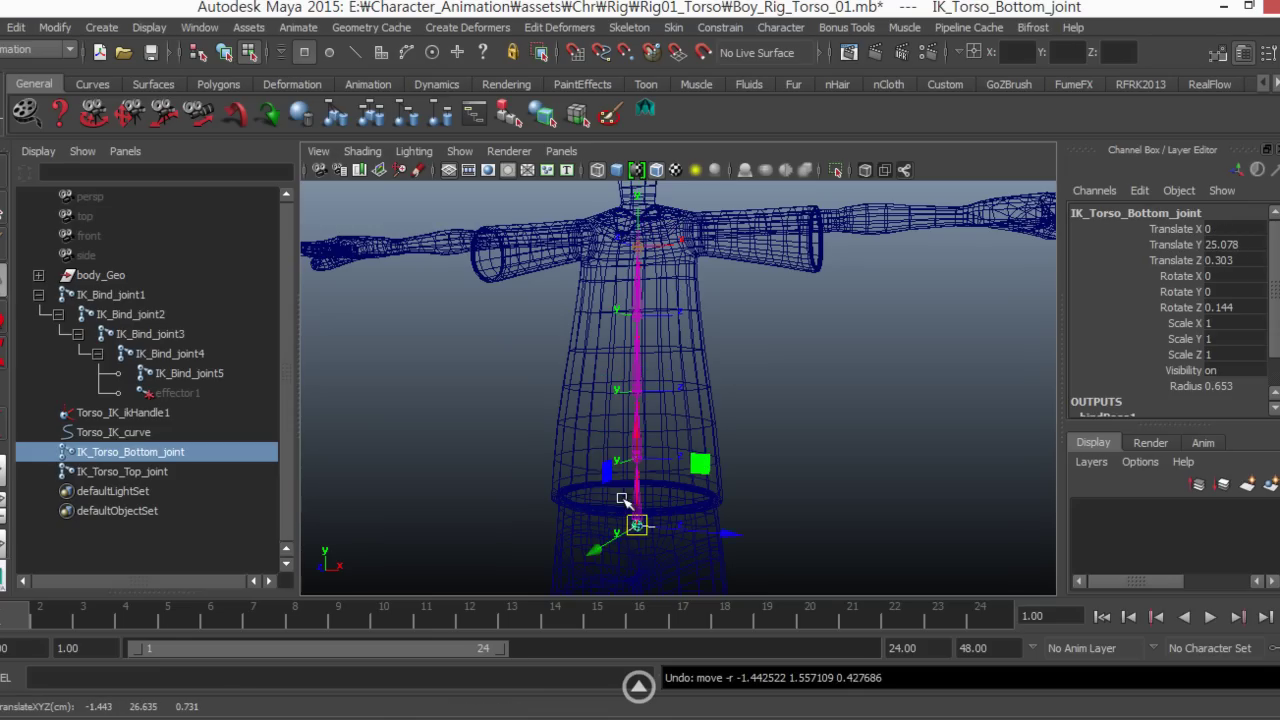
key("e")
mouse_move(705, 470)
left_mouse_down()
mouse_move(676, 455)
mouse_move(680, 470)
mouse_move(605, 492)
left_mouse_up()
key("ctrl+z")
key("ctrl+z")
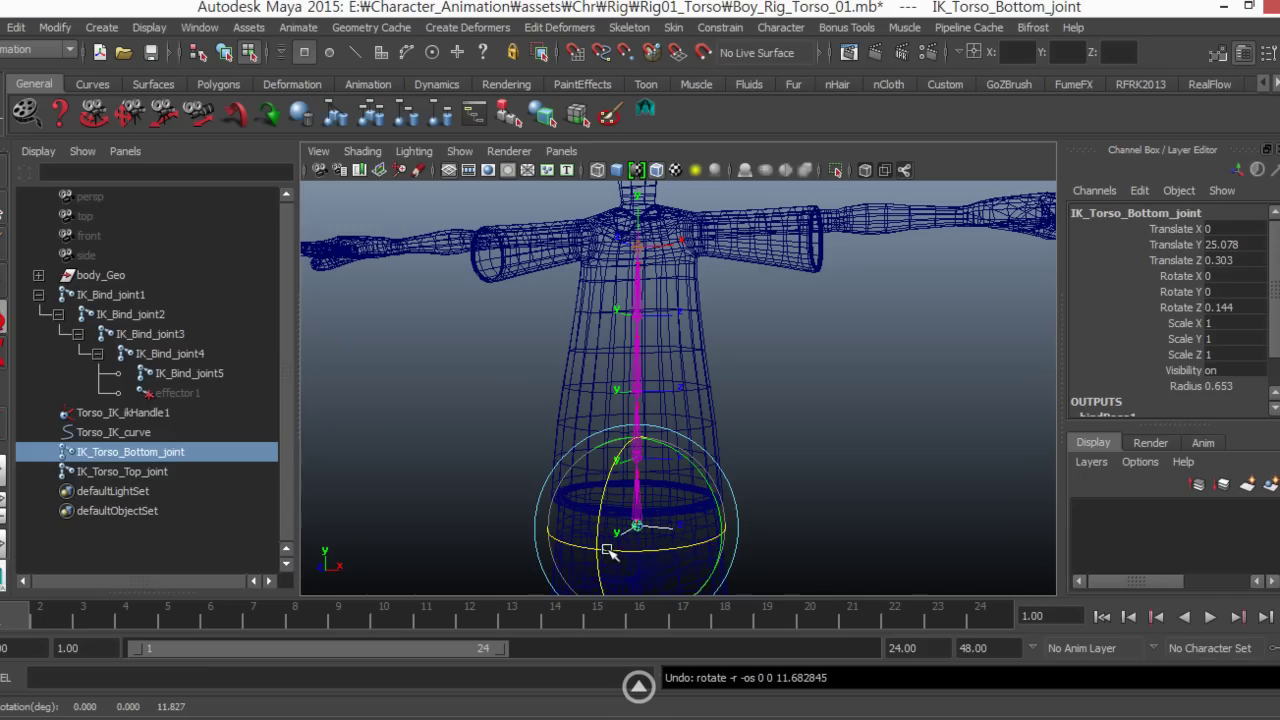
mouse_move(609, 552)
left_mouse_down()
mouse_move(630, 538)
mouse_move(600, 537)
mouse_move(628, 538)
left_mouse_up()
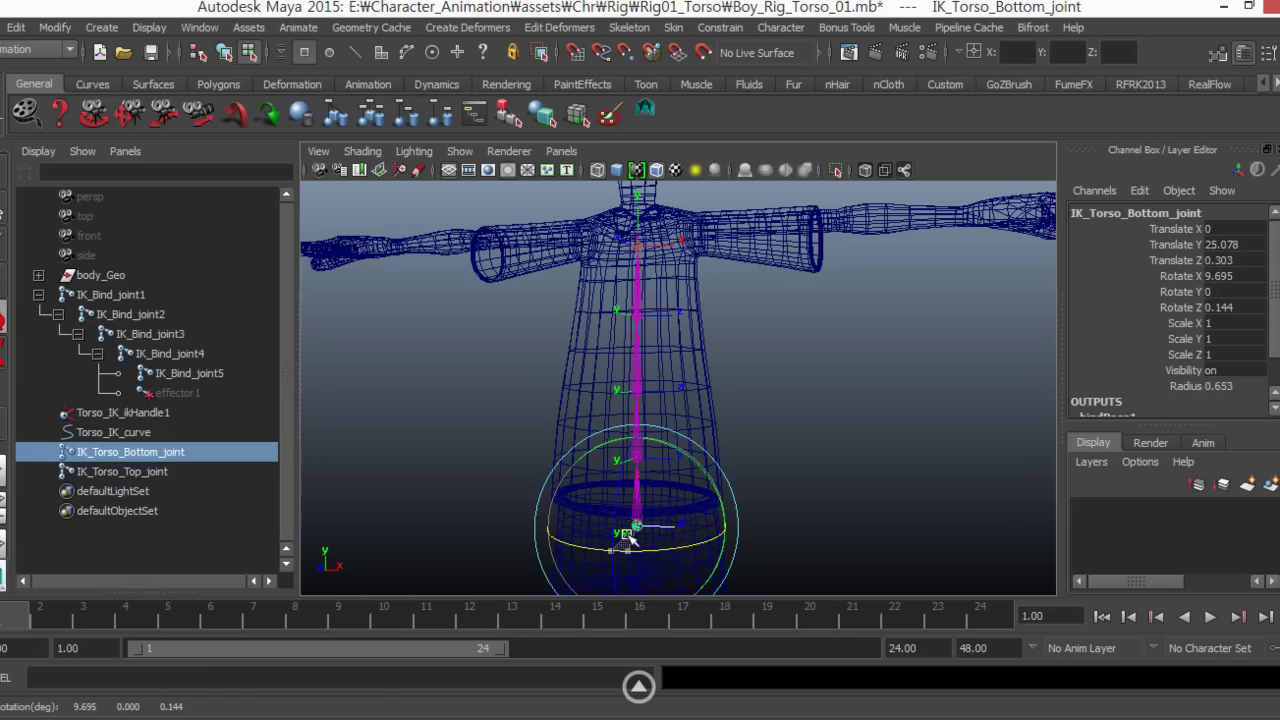
key("ctrl+z")
left_click(120, 471)
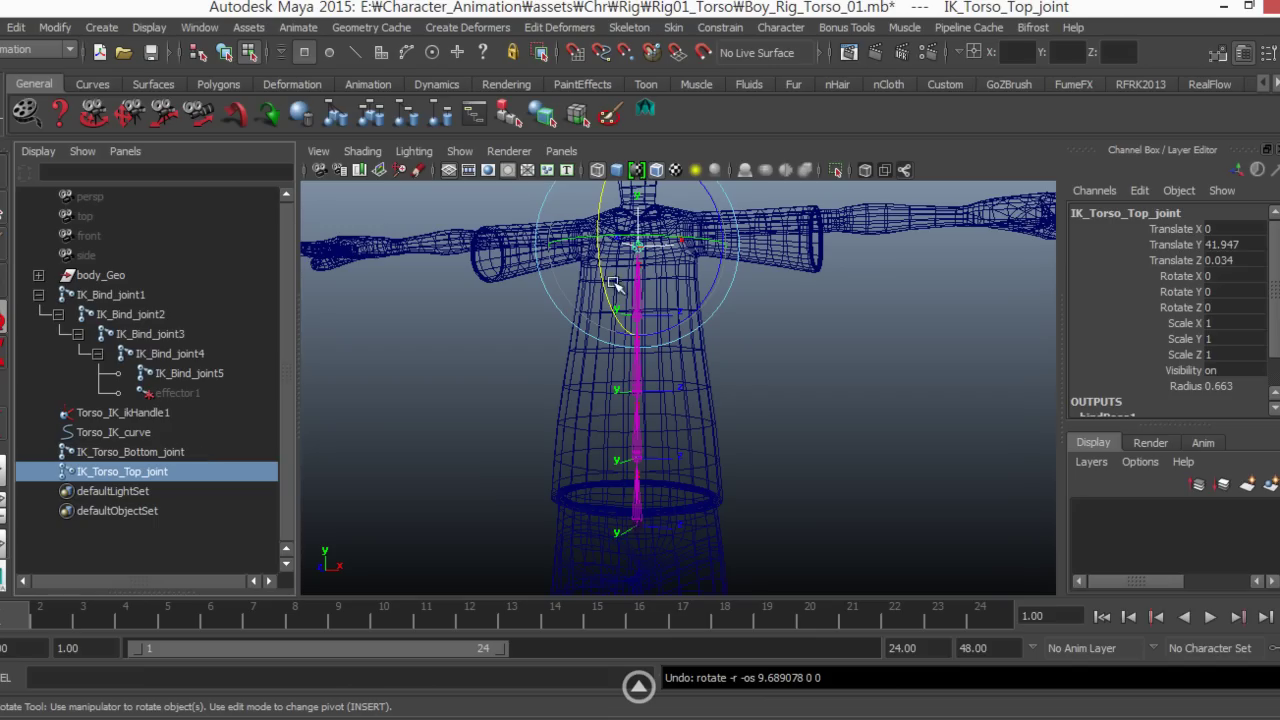
left_click_drag(630, 241, 664, 244)
key("ctrl+z")
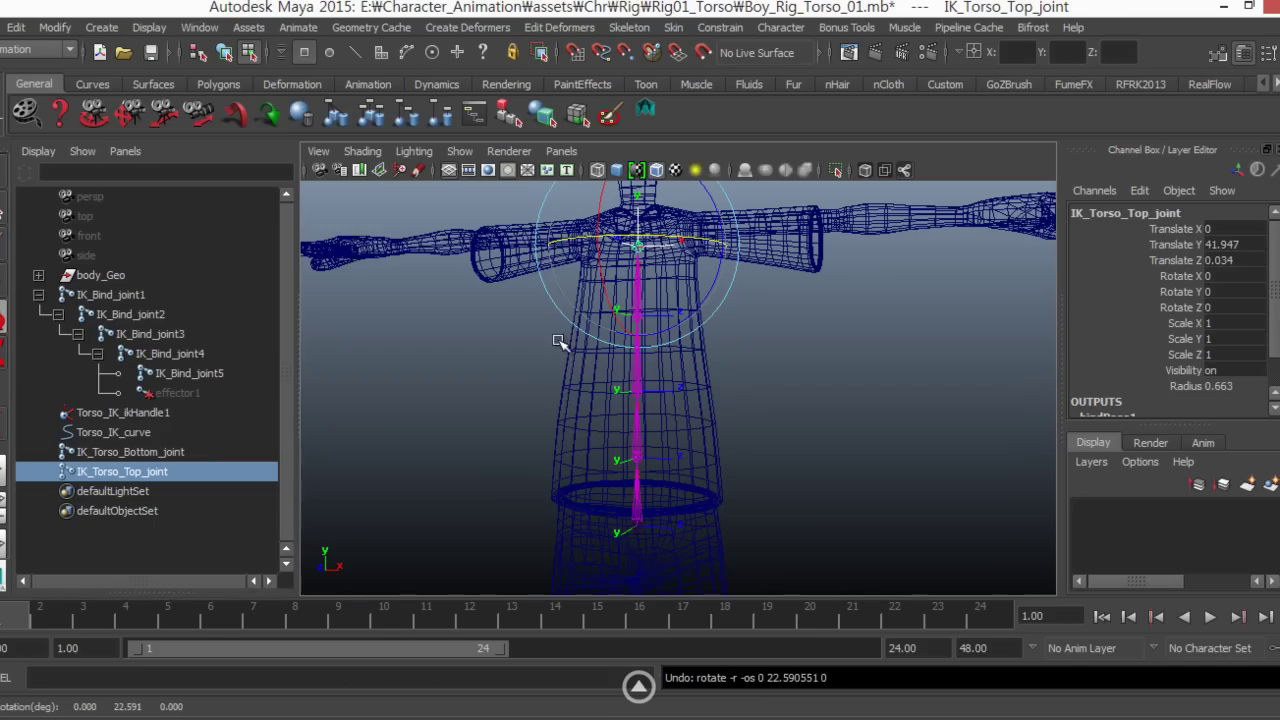
left_click_drag(560, 342, 516, 348, "alt")
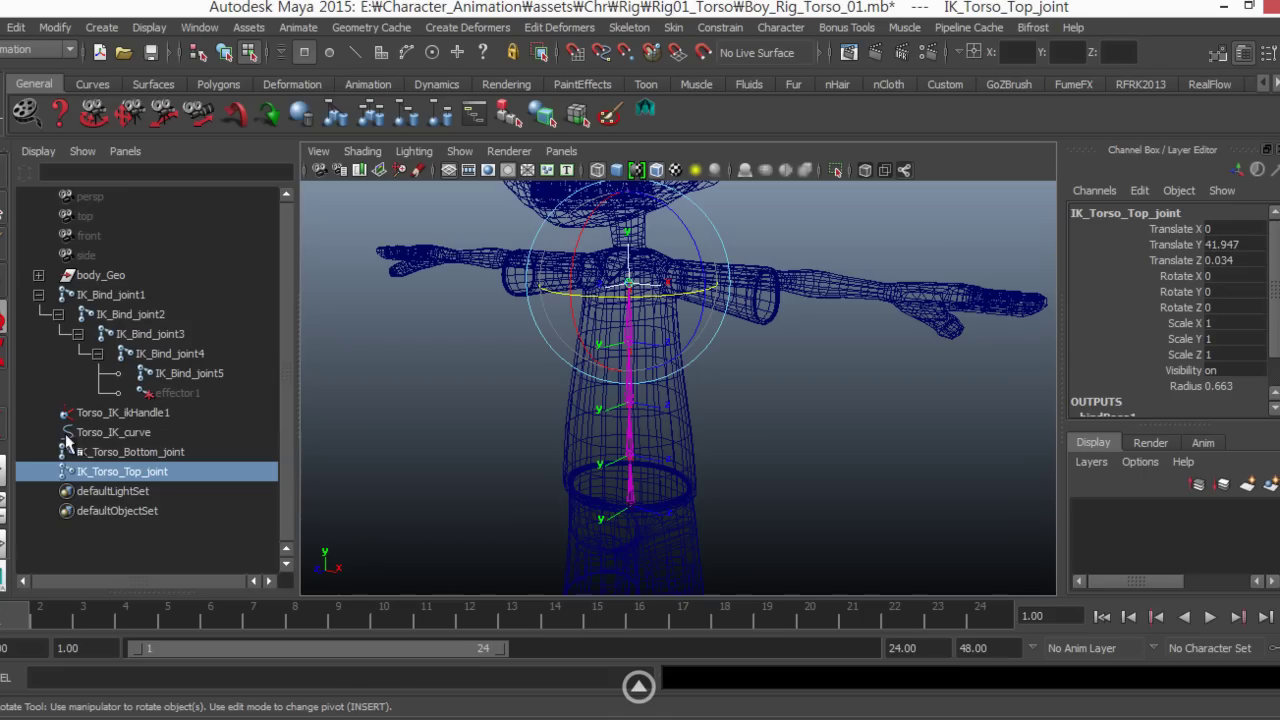
left_click(118, 414)
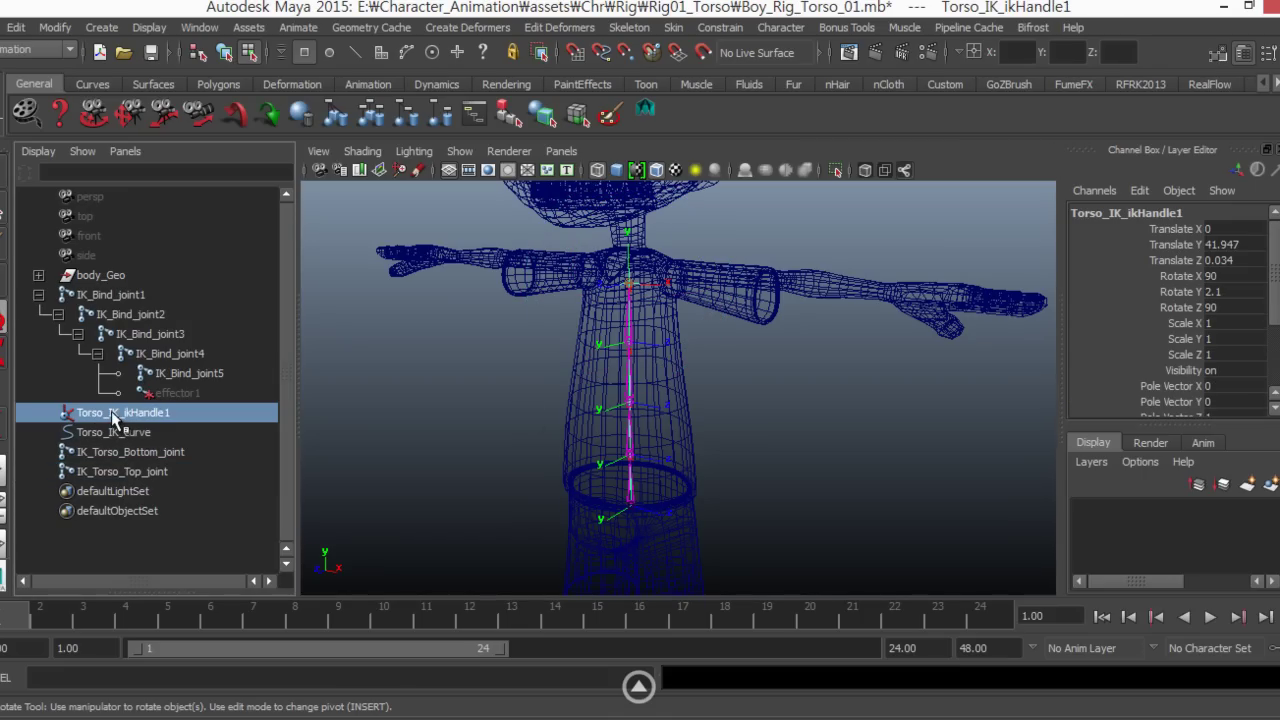
- Rename the IK handle to Torso_IK_ikHandle by dropping the trailing 1
left_click(1156, 213)
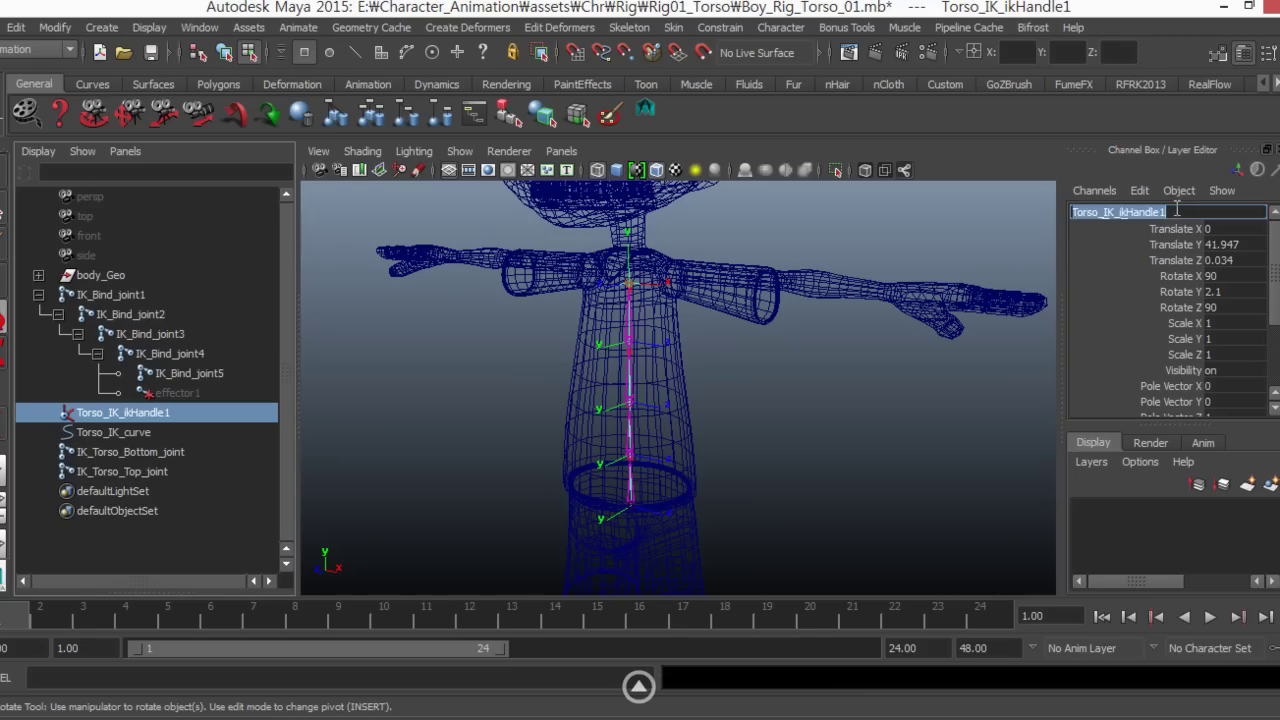
key("BackSpace")
key("Return")
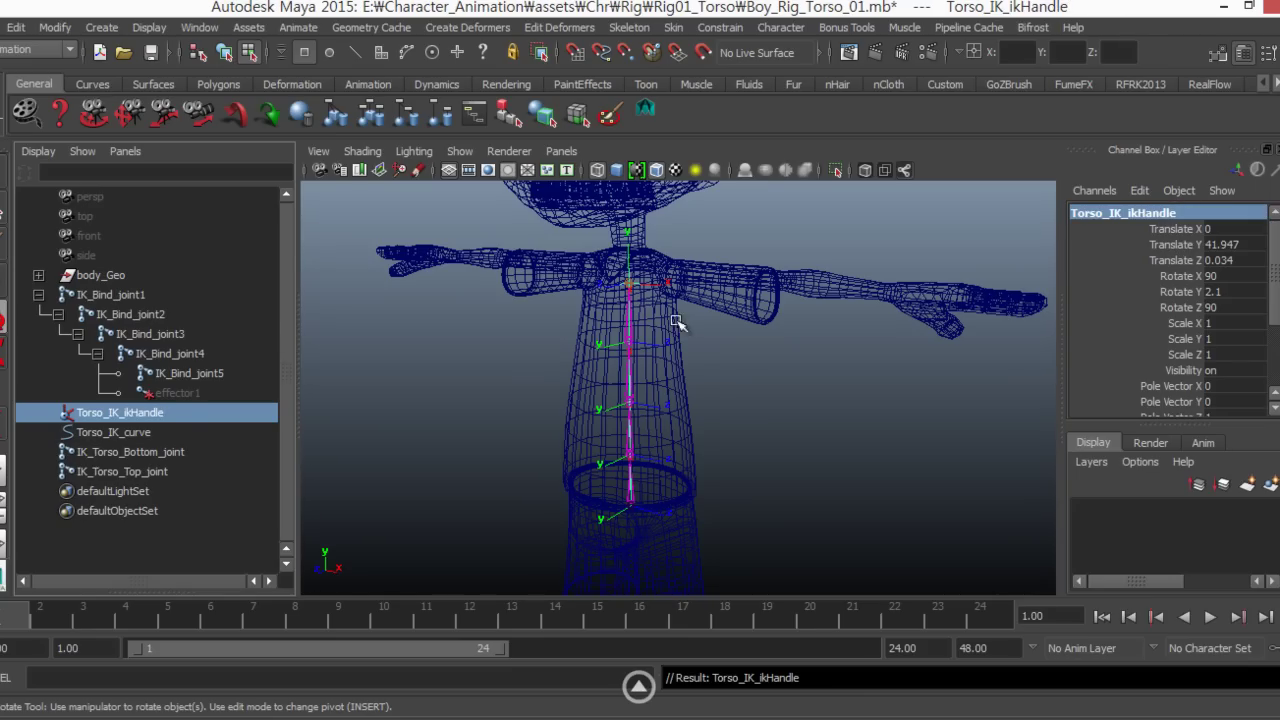
- Check Enable Twist Controls under Advanced Twist Controls in the handle's Attribute Editor
key("ctrl+a")
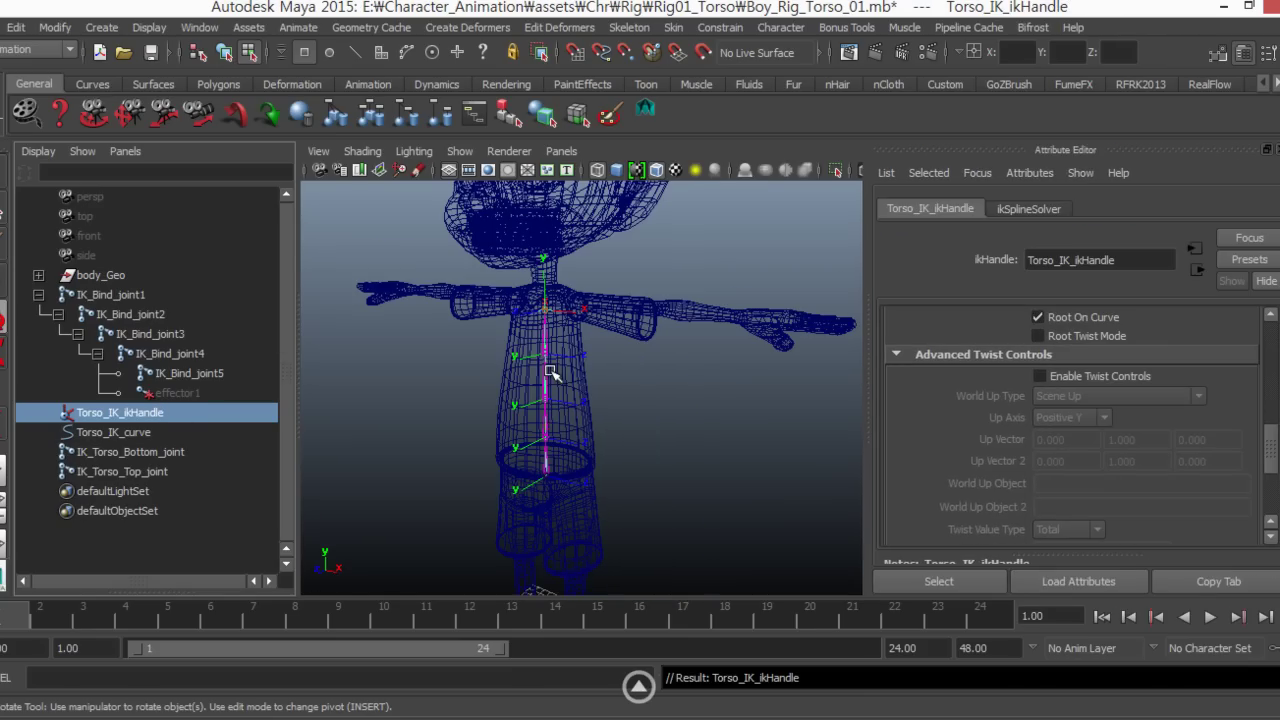
left_click_drag(1268, 446, 1268, 318)
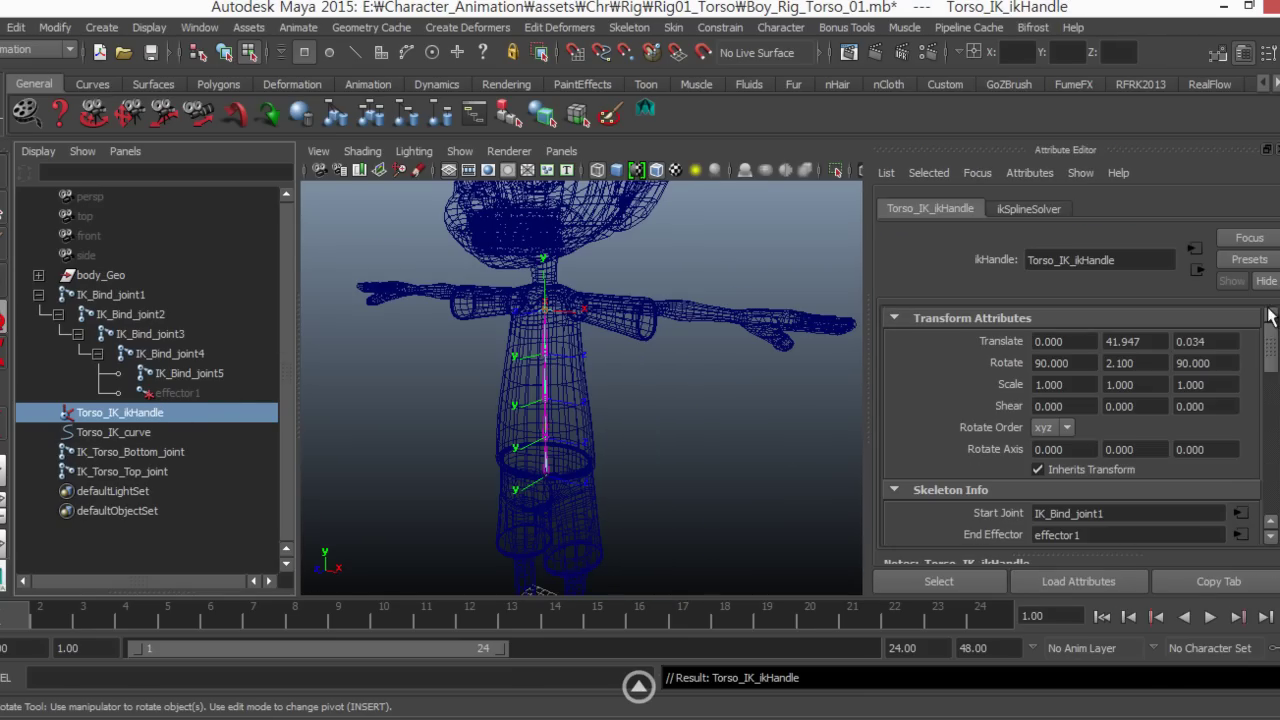
left_click(893, 318)
left_click(893, 337)
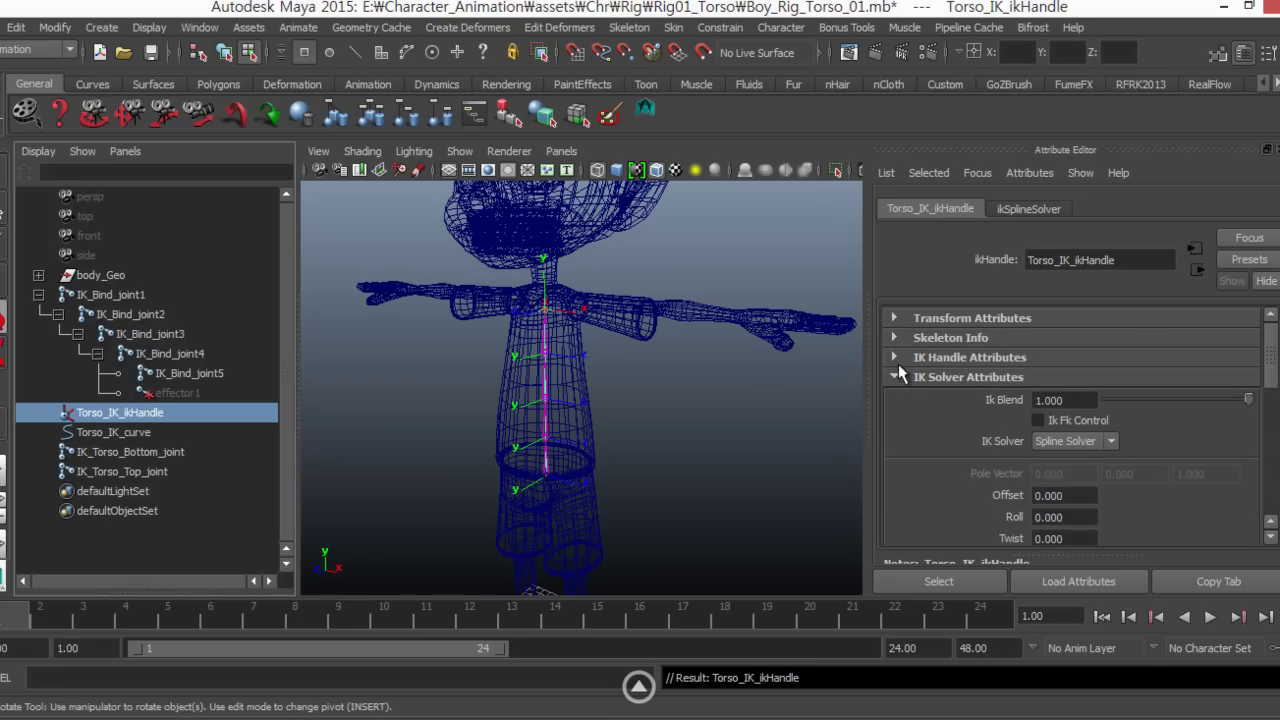
left_click(893, 377)
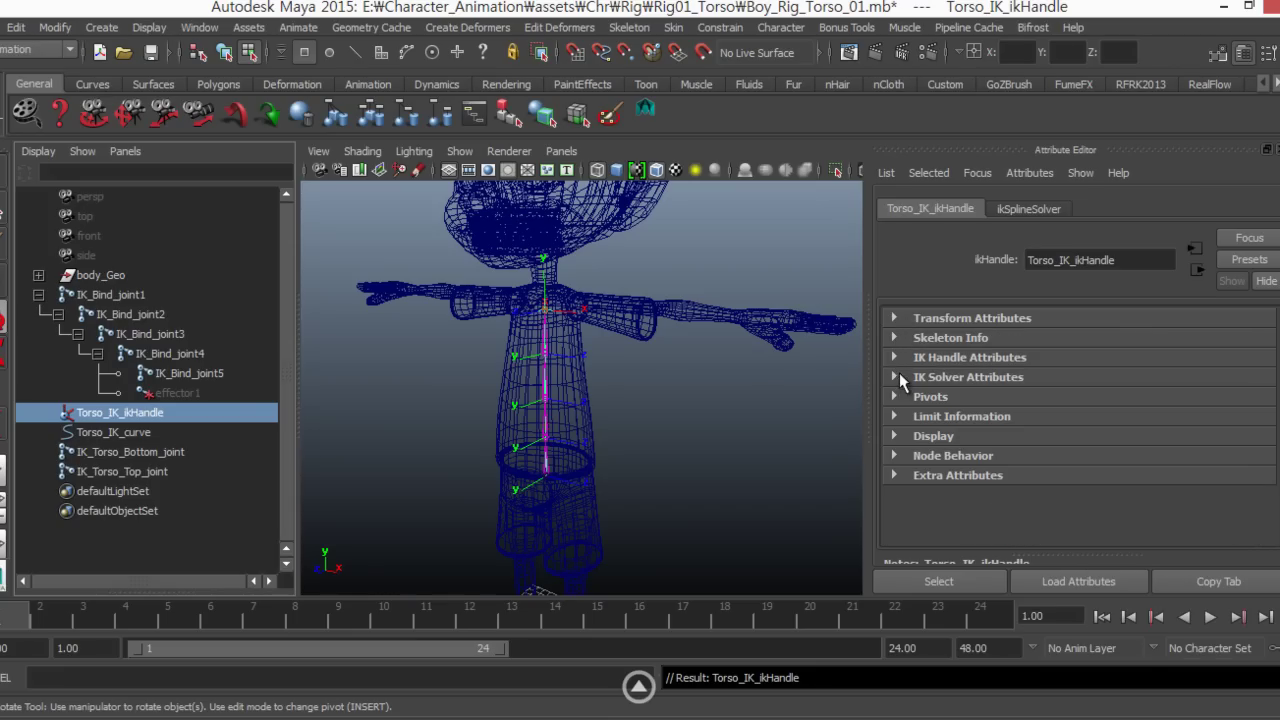
left_click(957, 378)
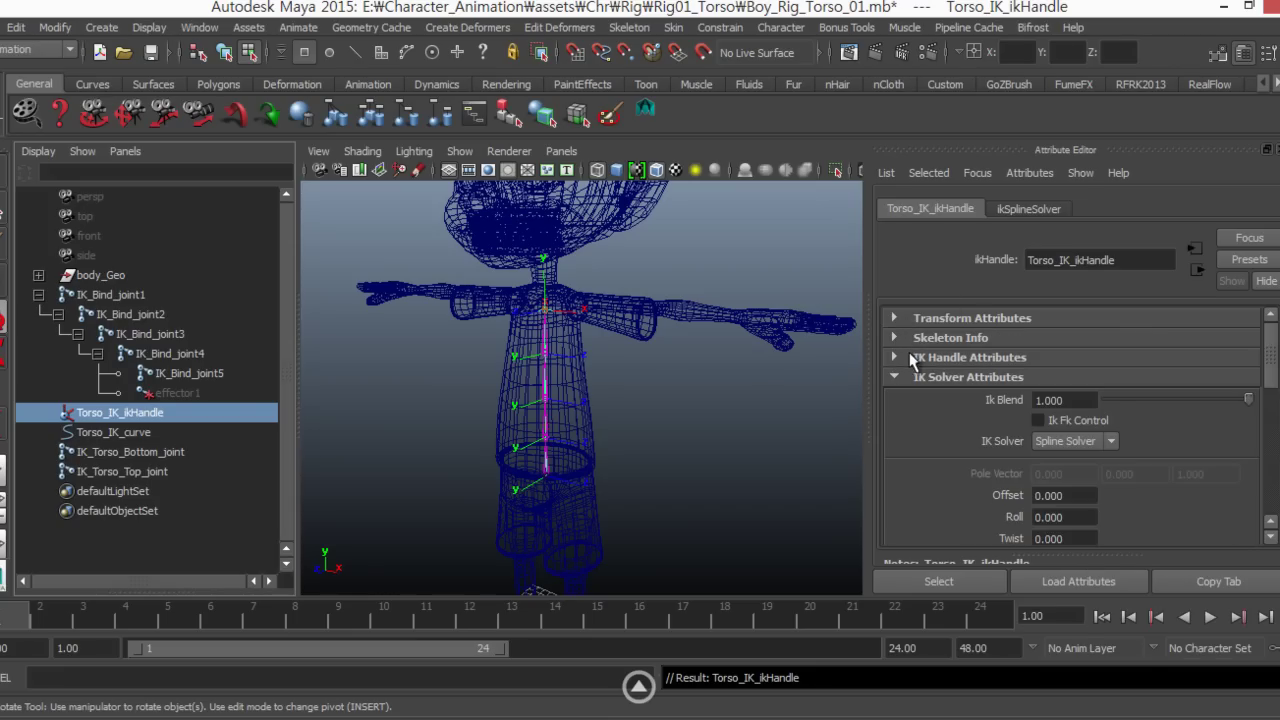
scroll(910, 378, "down", 3)
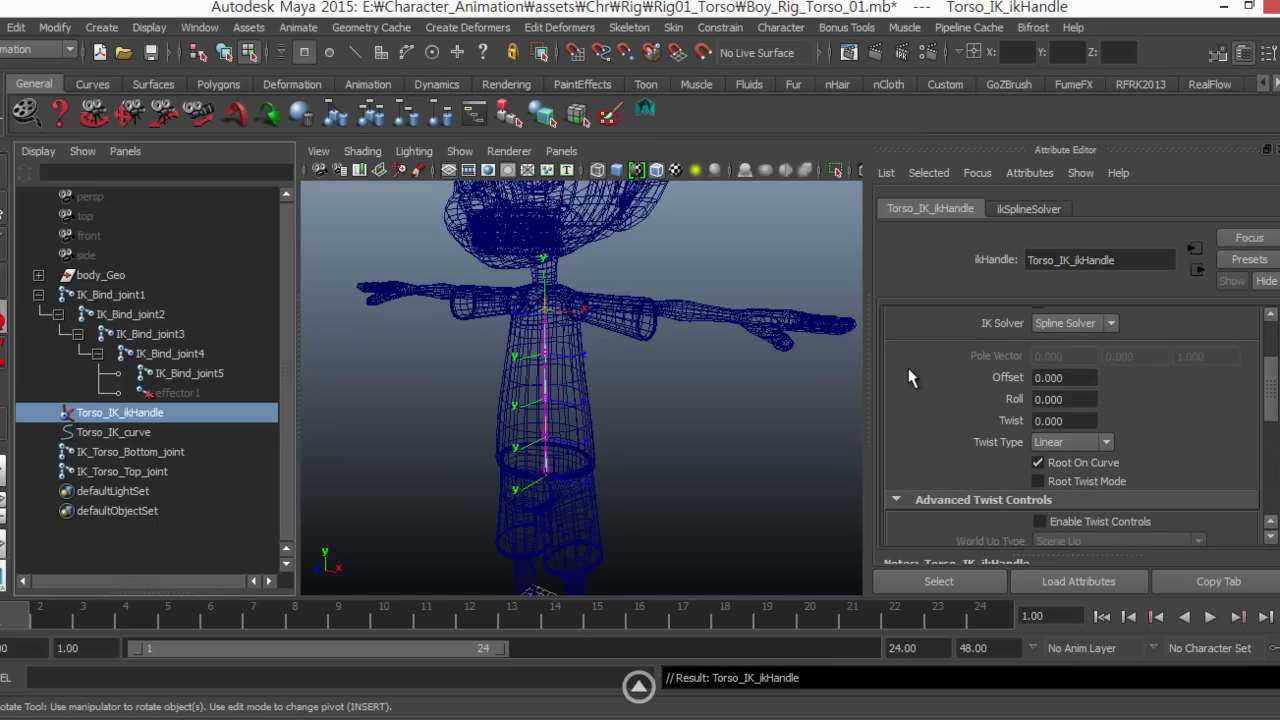
scroll(910, 378, "down", 3)
scroll(935, 385, "up", 1)
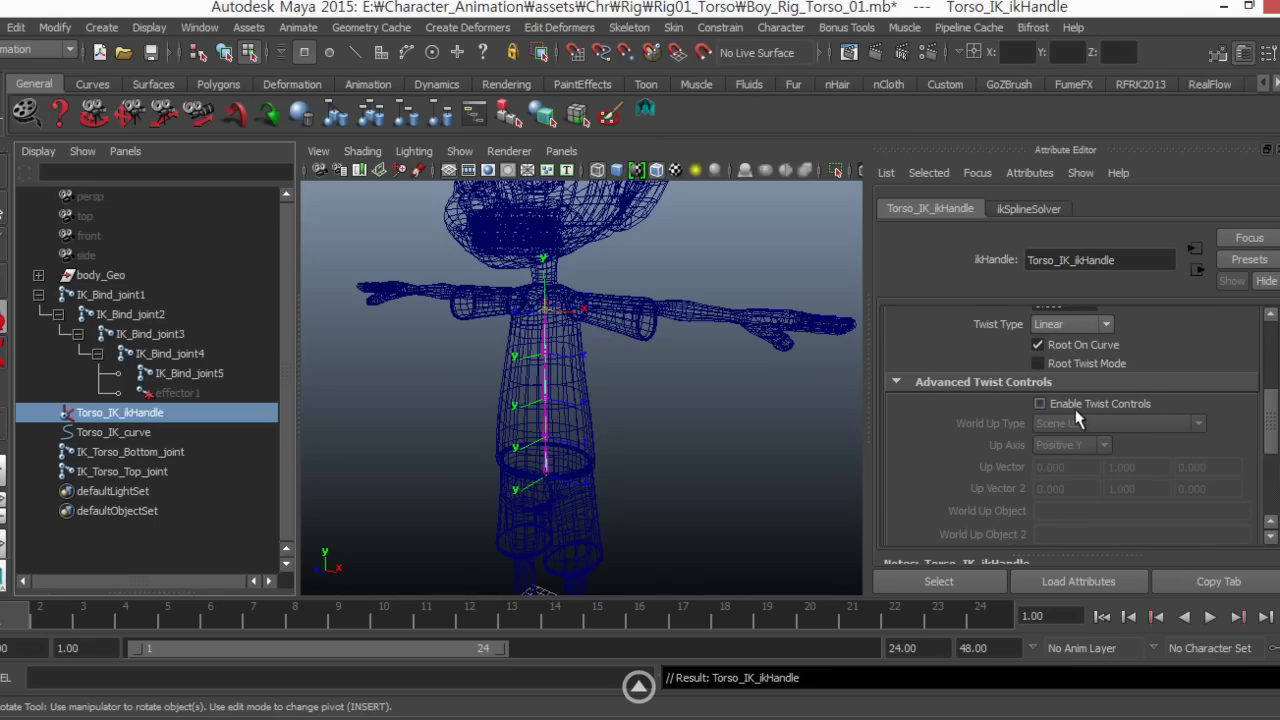
left_click(1100, 404)
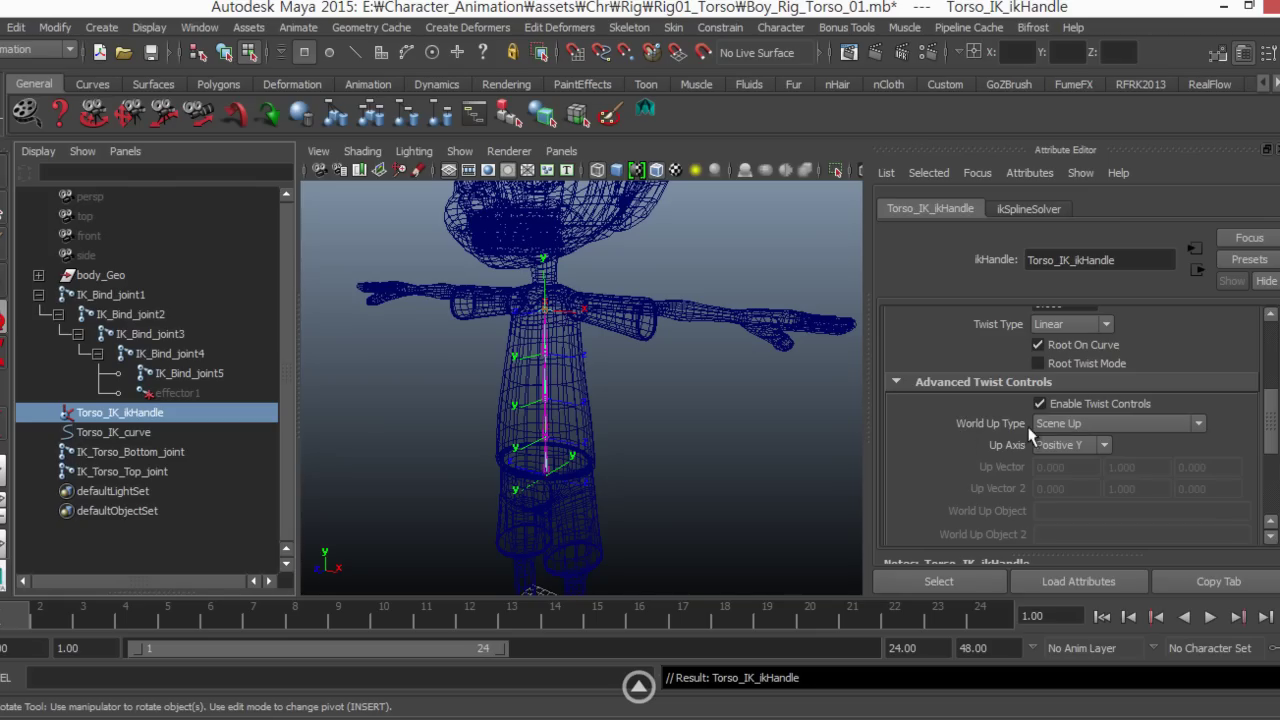
- Set World Up Type to Object Rotation Up (Start/End)
left_click(1062, 424)
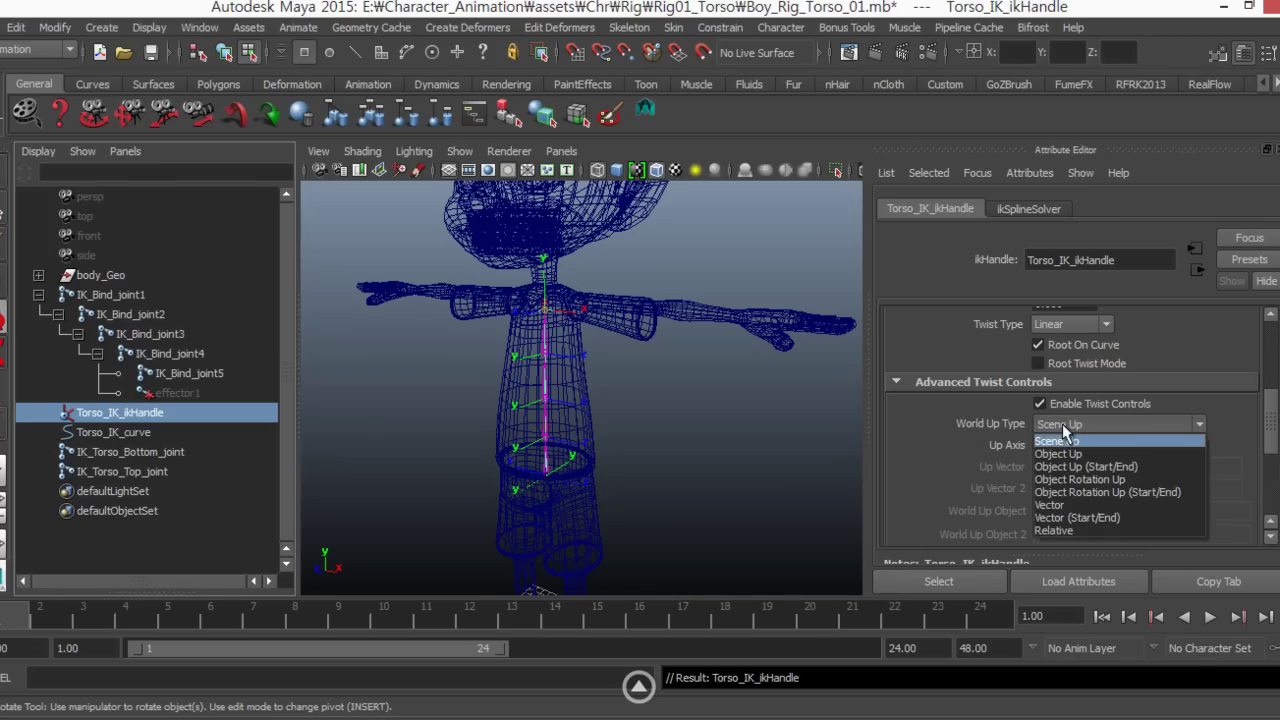
left_click(1146, 495)
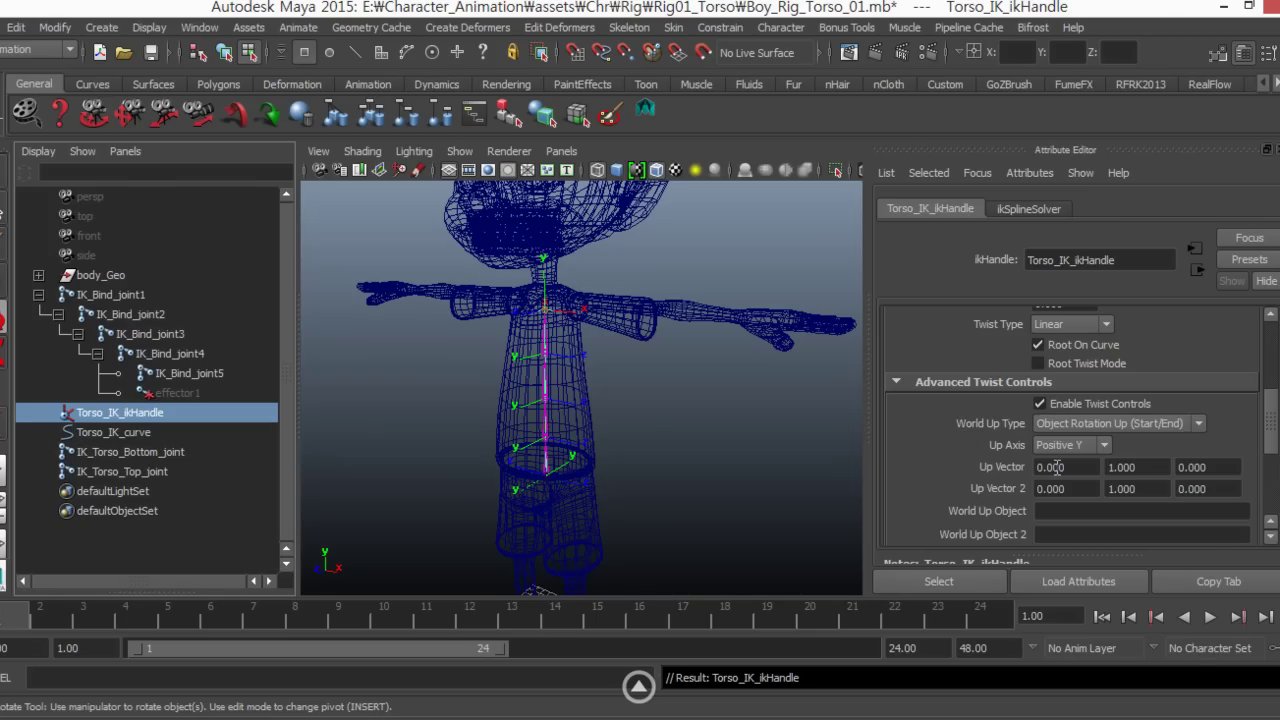
mouse_move(669, 443)
left_mouse_down("alt")
mouse_move(635, 473)
mouse_move(586, 434)
mouse_move(557, 371)
left_mouse_up("alt")
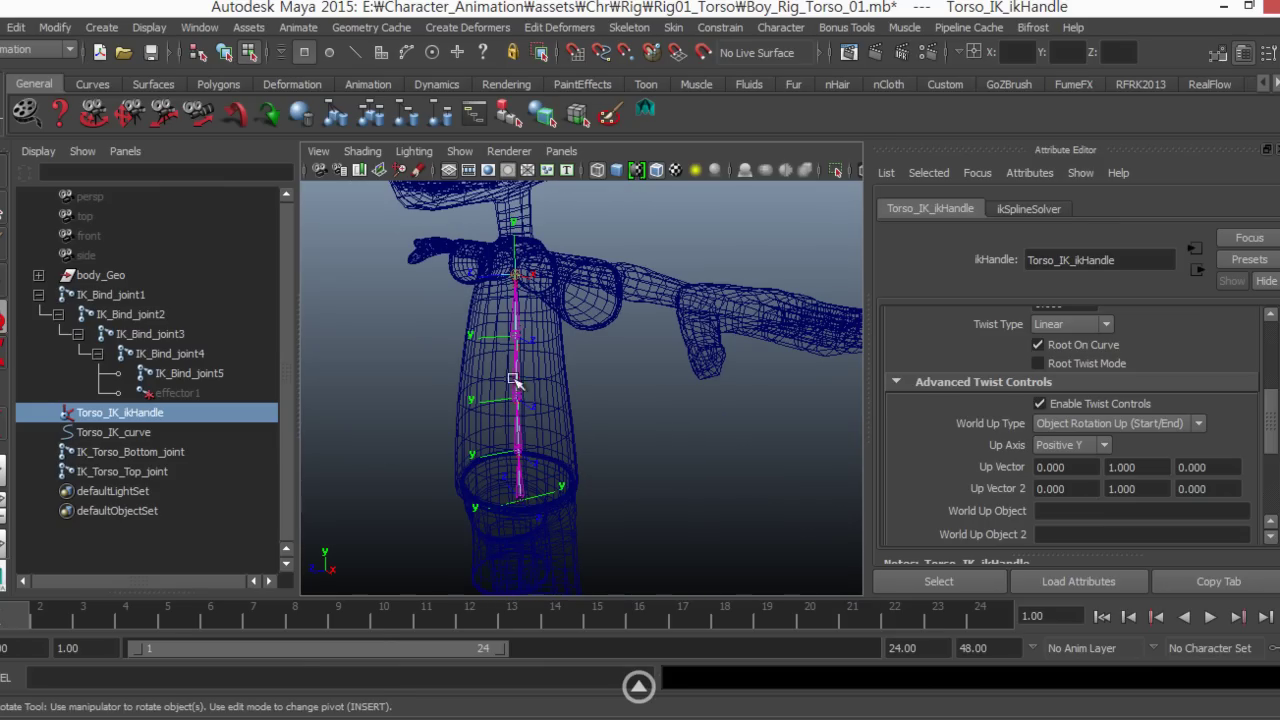
left_click_drag(512, 380, 466, 366, "alt")
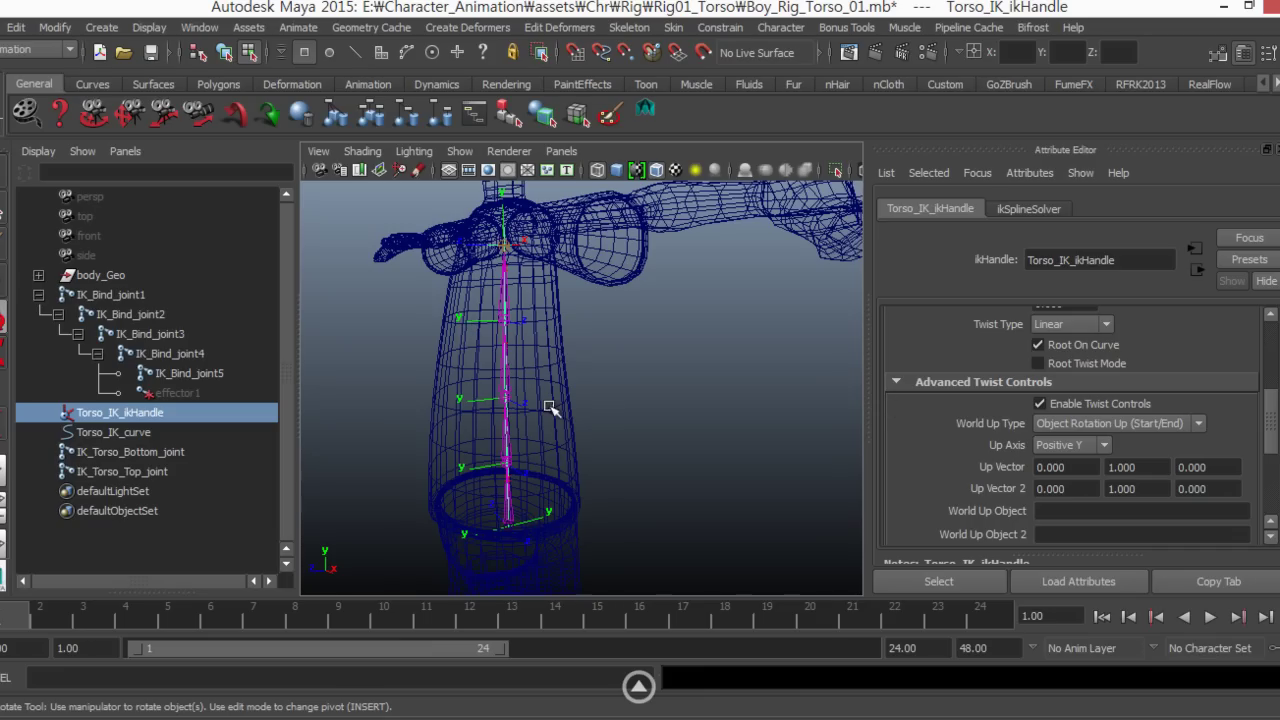
- Try Up Axis Negative Z, then return it to Positive Y
left_click(1070, 446)
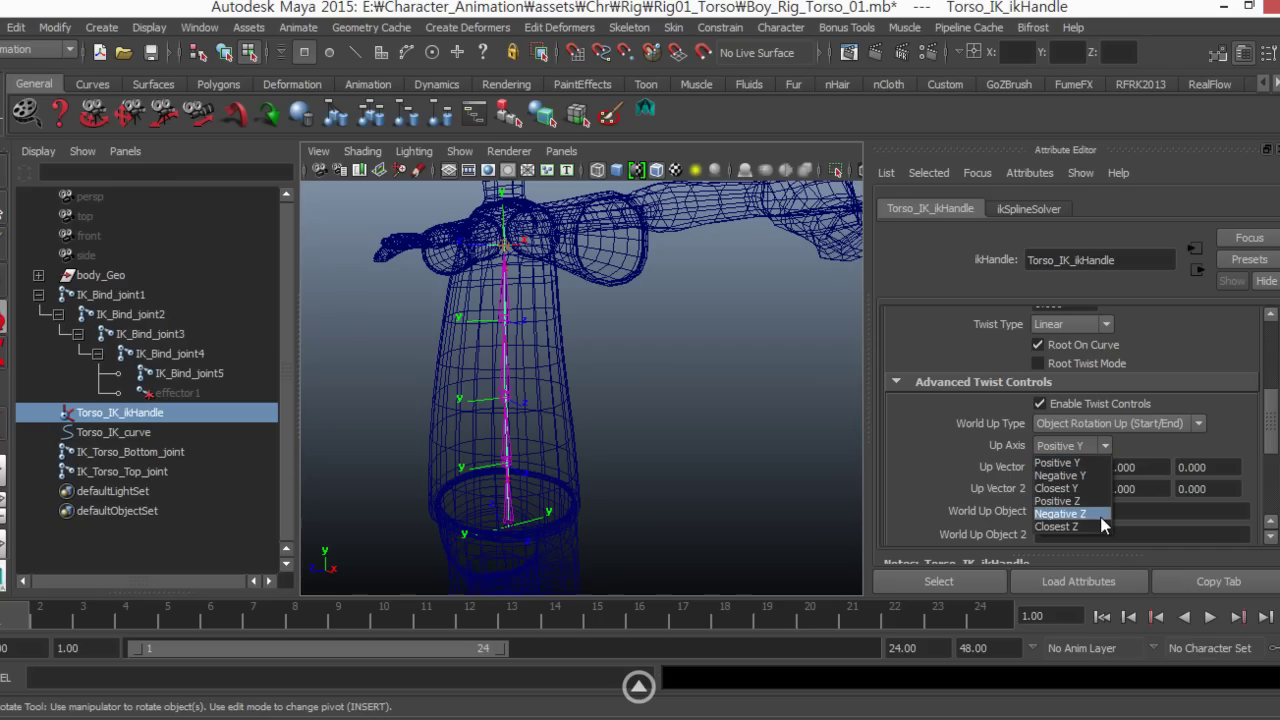
left_click(1093, 519)
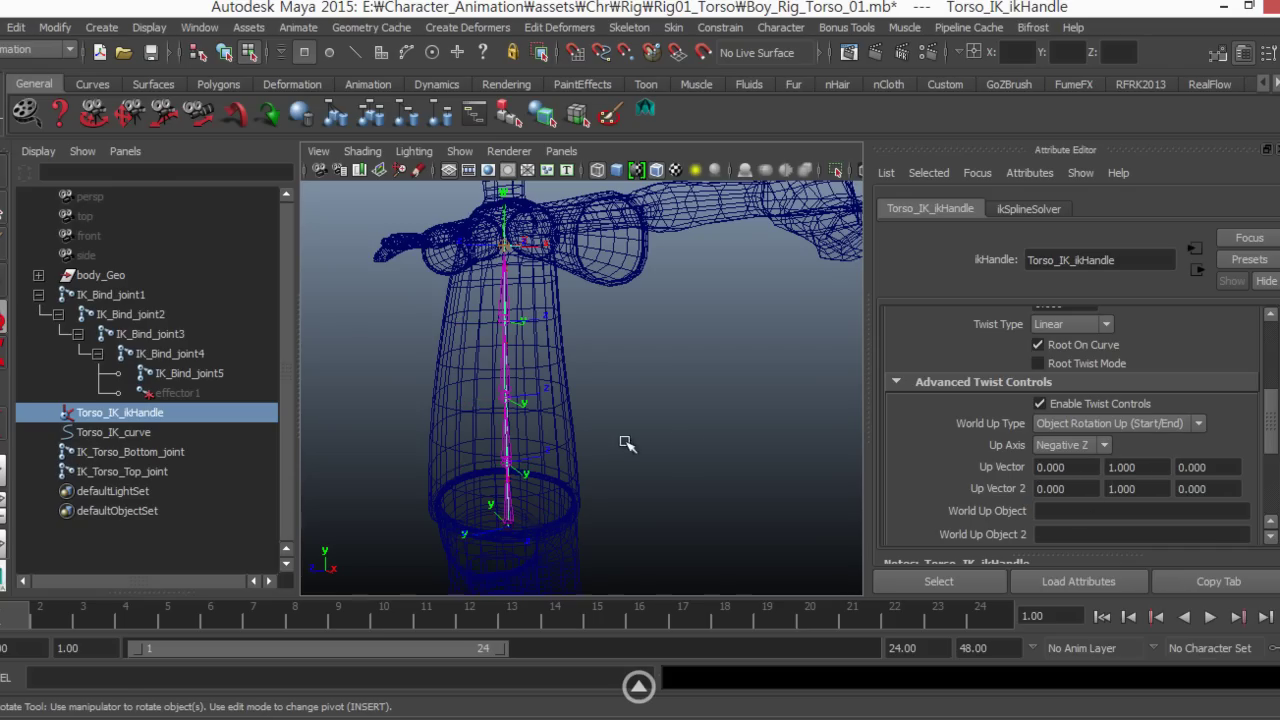
left_click_drag(686, 437, 651, 449, "alt")
left_click(1088, 446)
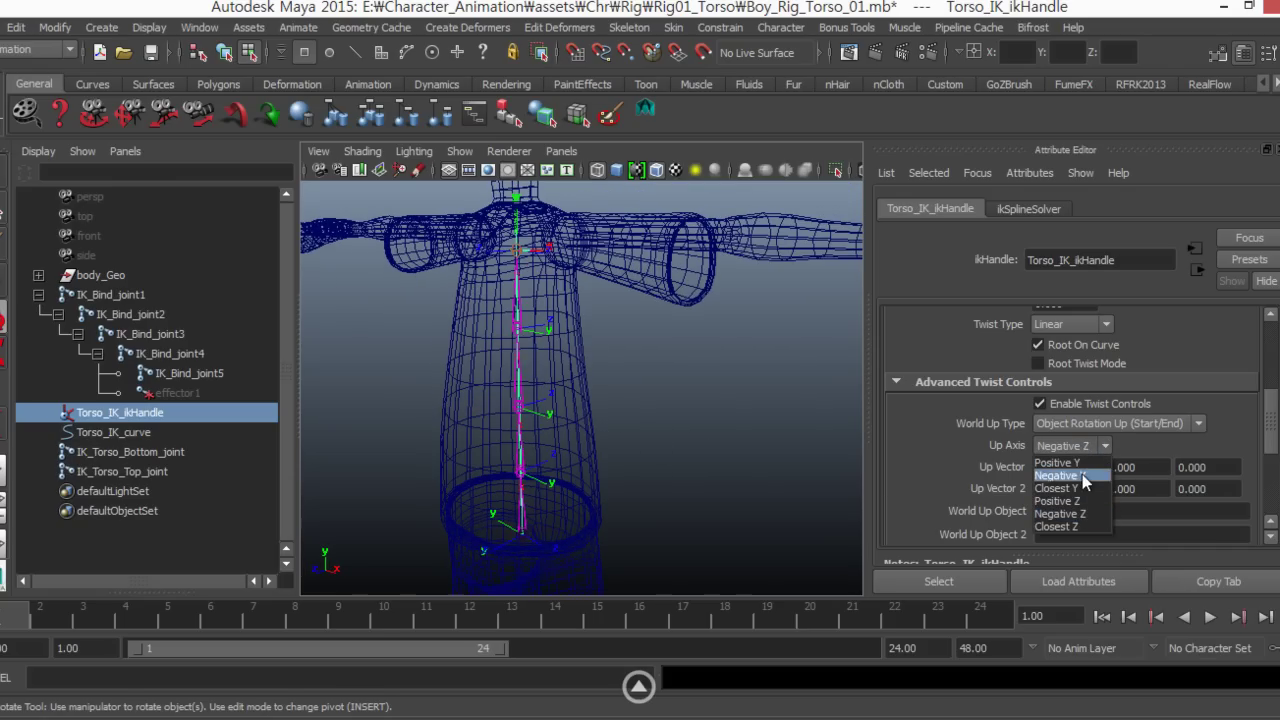
left_click(1058, 463)
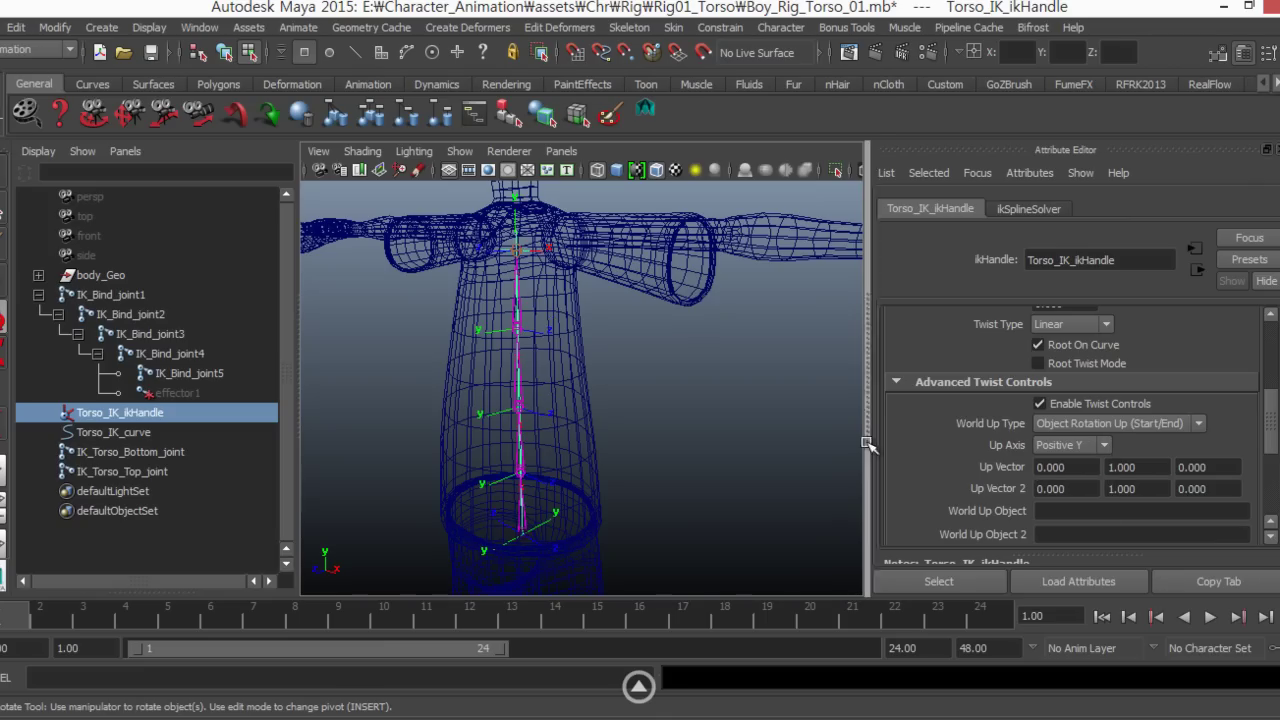
mouse_move(583, 421)
left_mouse_down("alt")
mouse_move(525, 410)
mouse_move(529, 449)
mouse_move(674, 480)
left_mouse_up("alt")
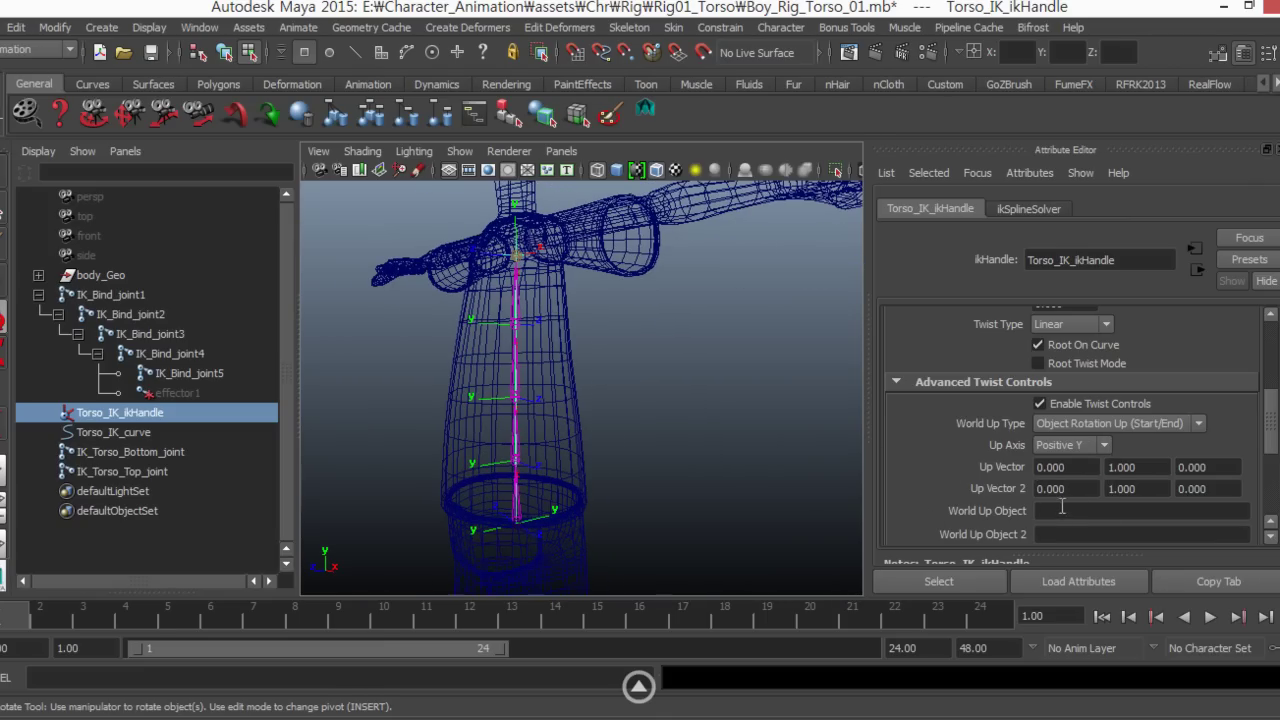
- Set IK_Torso_Bottom_joint as the handle's World Up Object
left_click(1136, 488)
scroll(1268, 430, "down", 1)
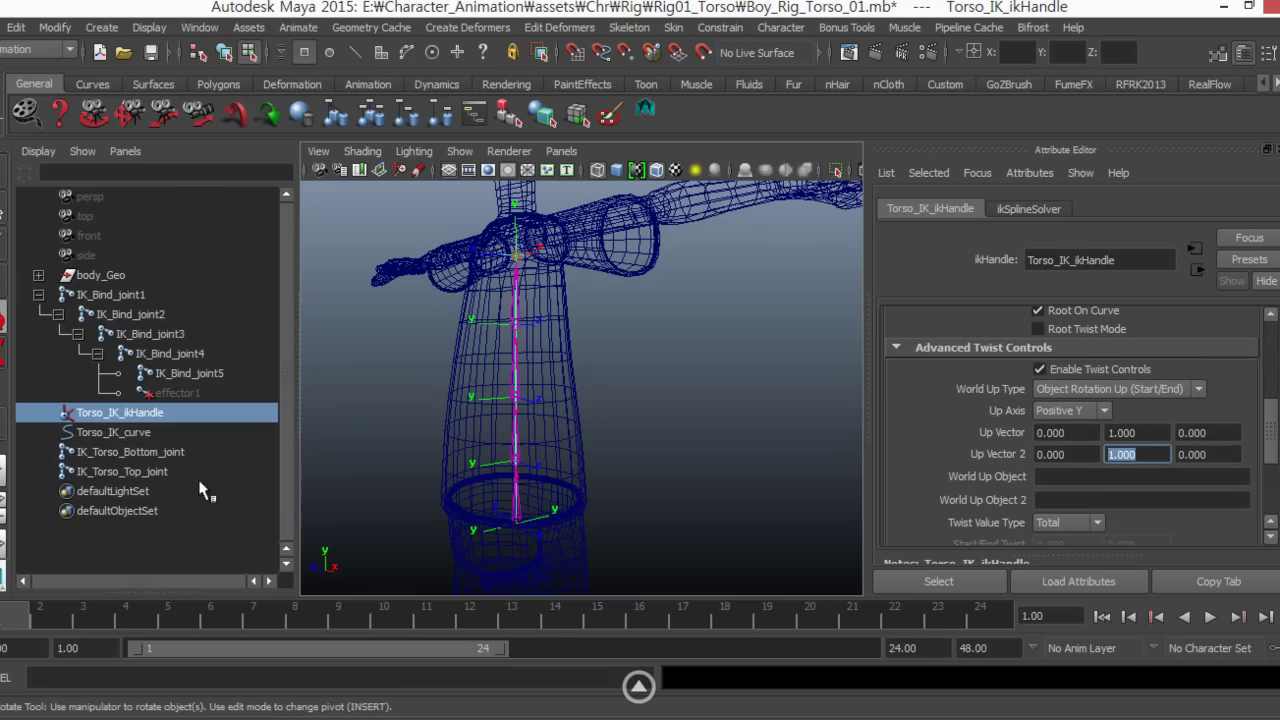
left_click(130, 452)
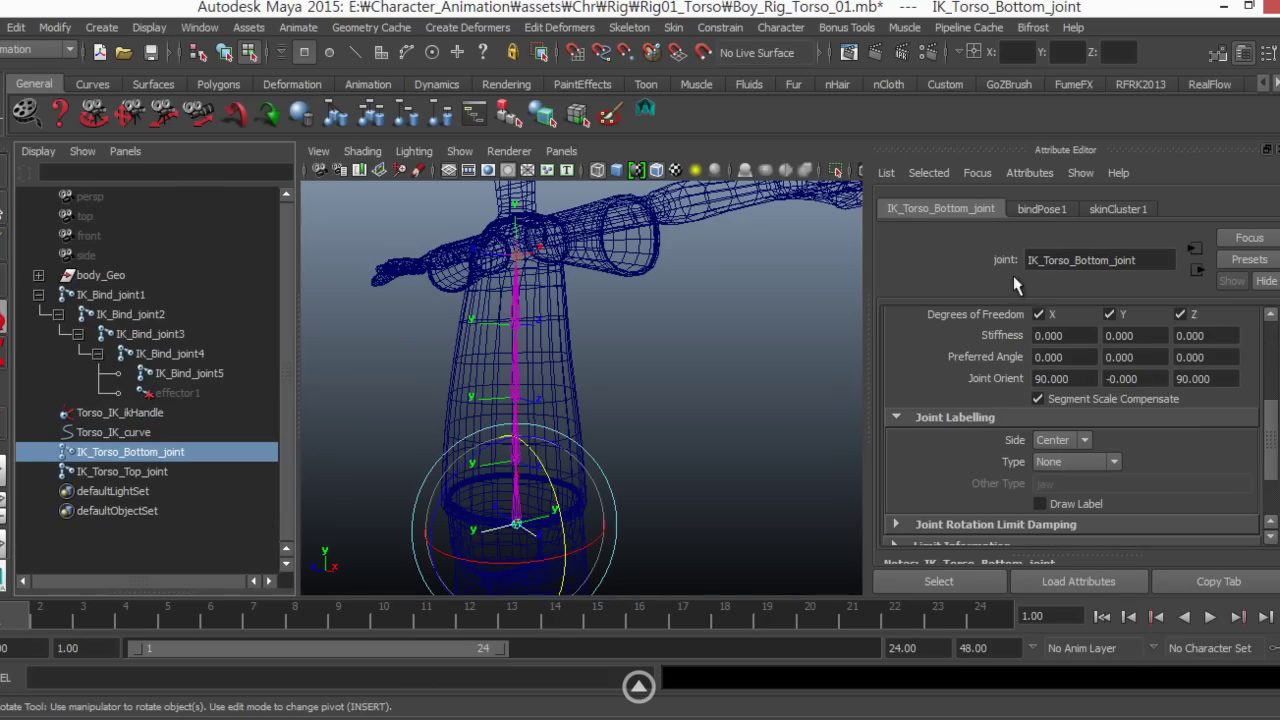
double_click(1121, 260)
key("ctrl+c")
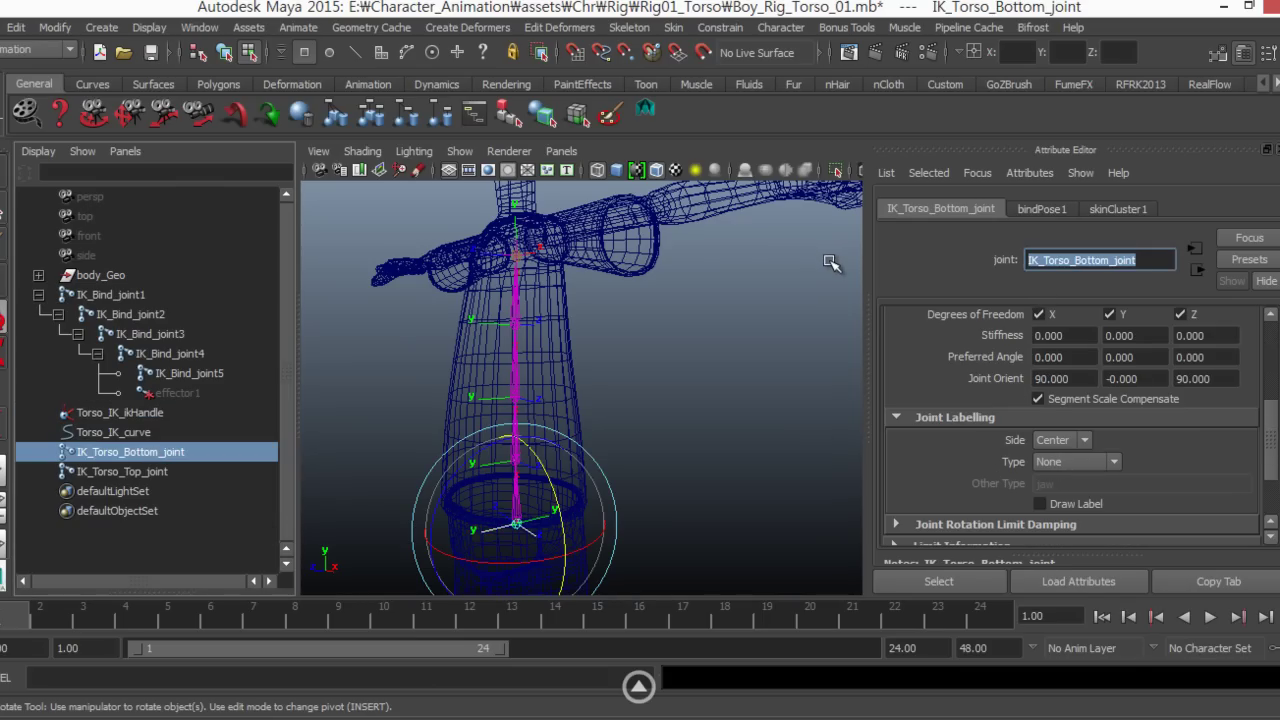
left_click(95, 413)
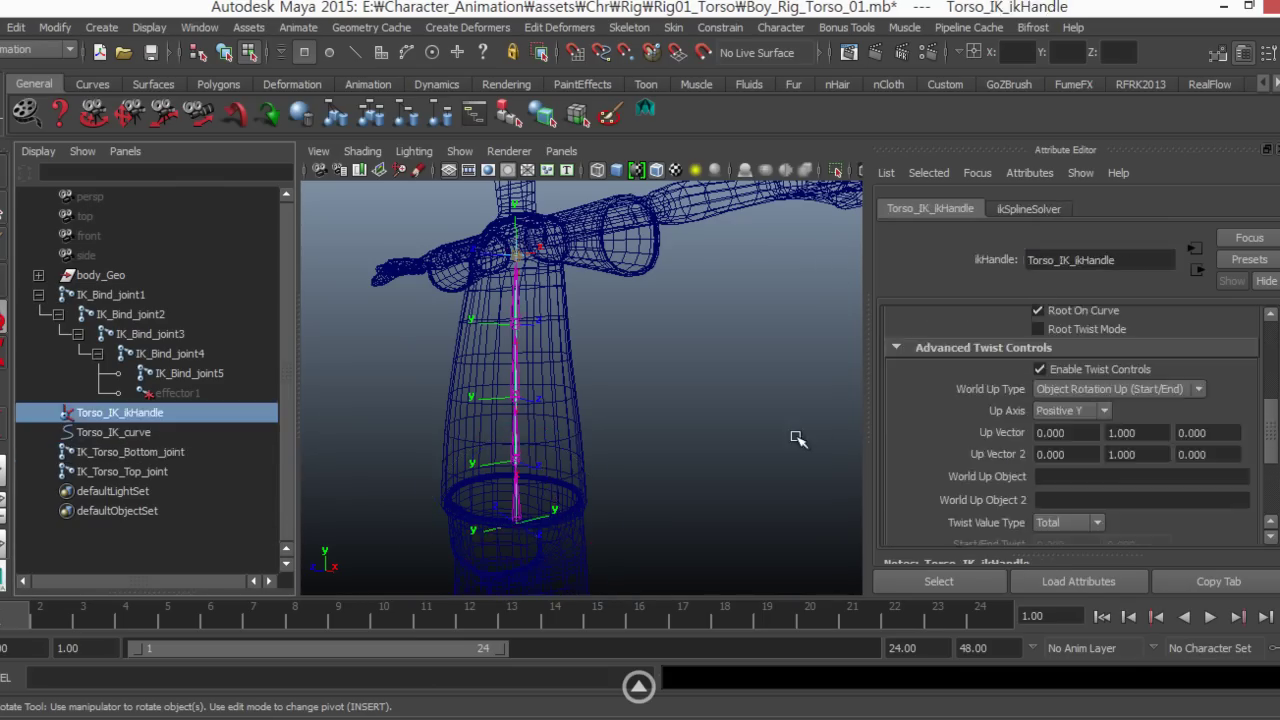
left_click(1060, 477)
key("ctrl+v")
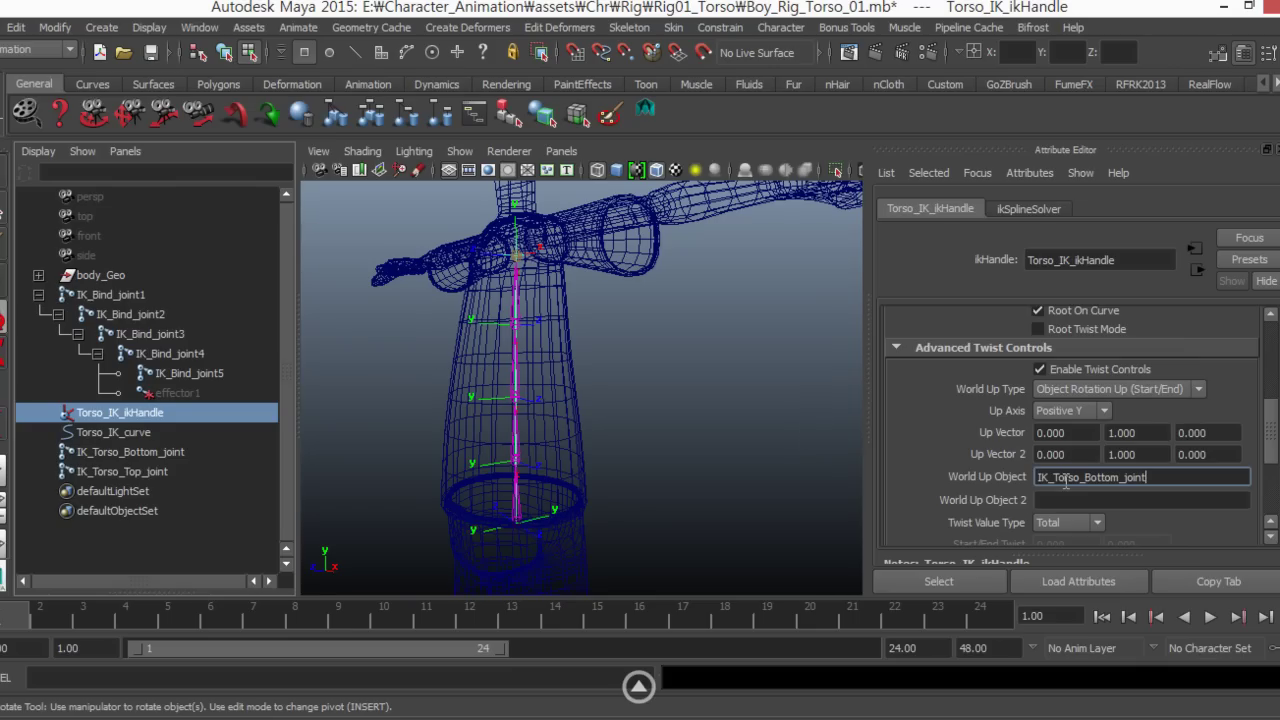
key("Return")
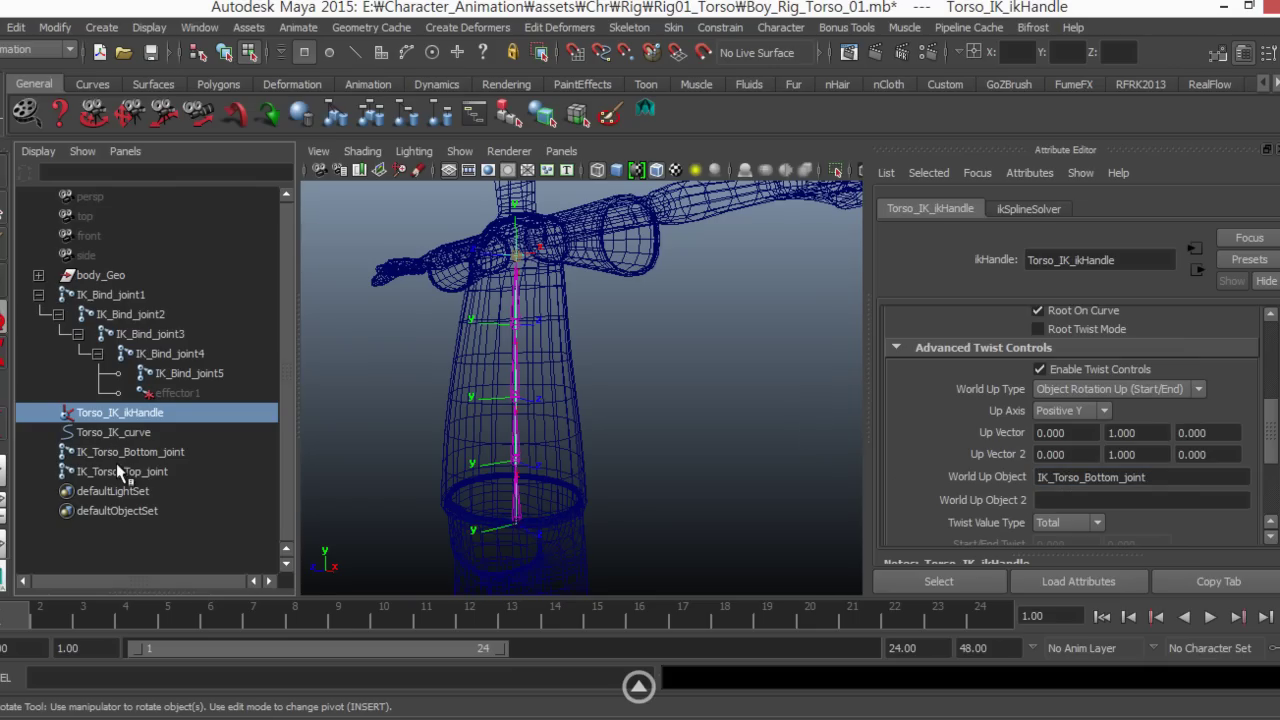
- Set IK_Torso_Top_joint as the handle's World Up Object 2
left_click(117, 471)
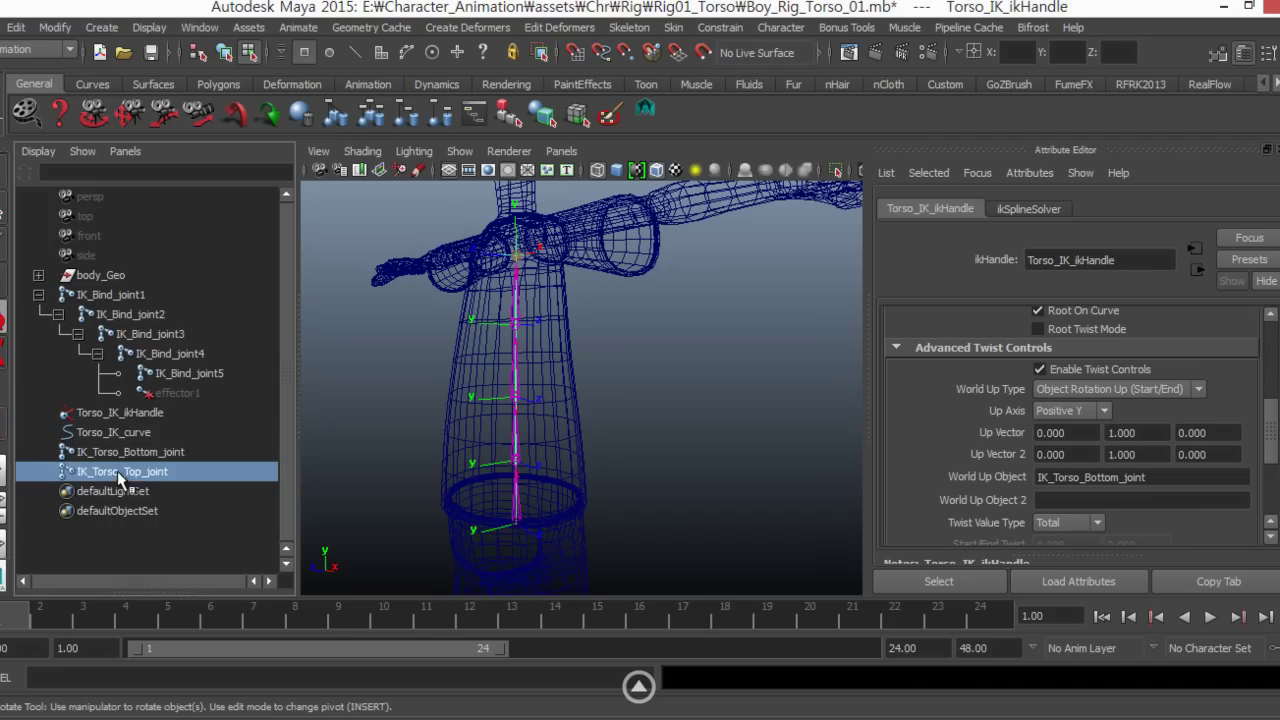
double_click(1130, 260)
key("ctrl+c")
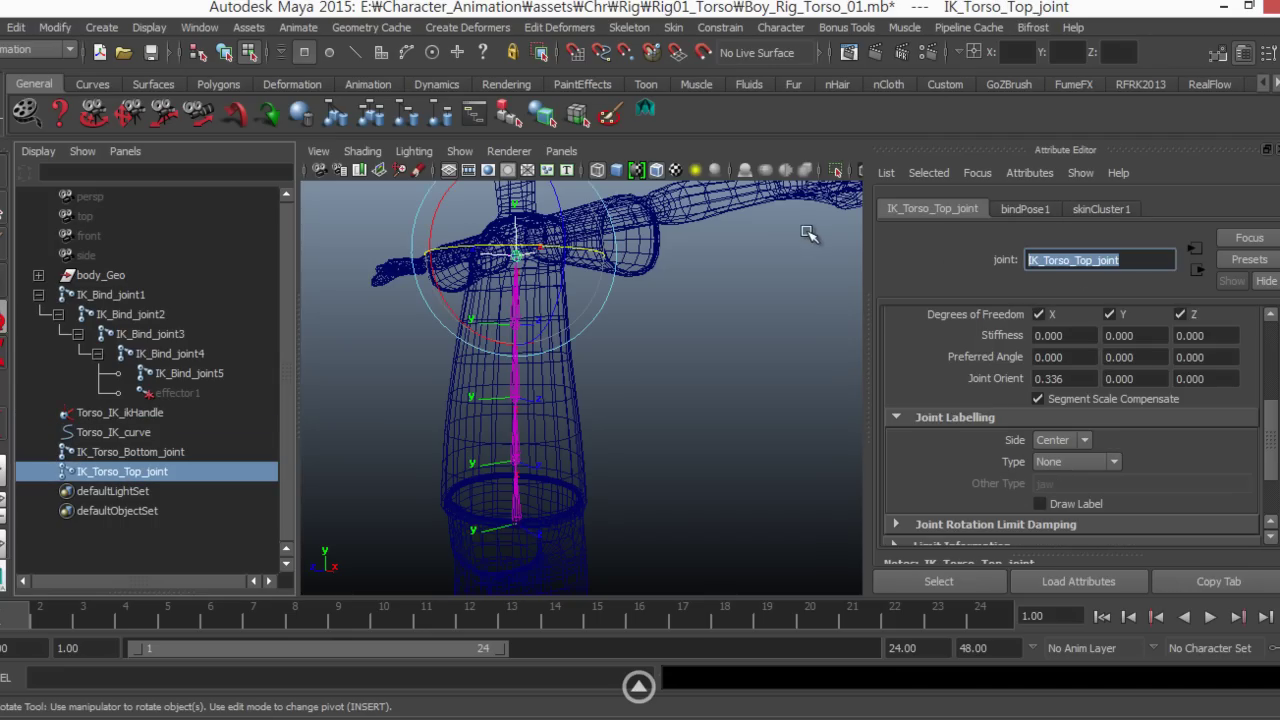
left_click(150, 413)
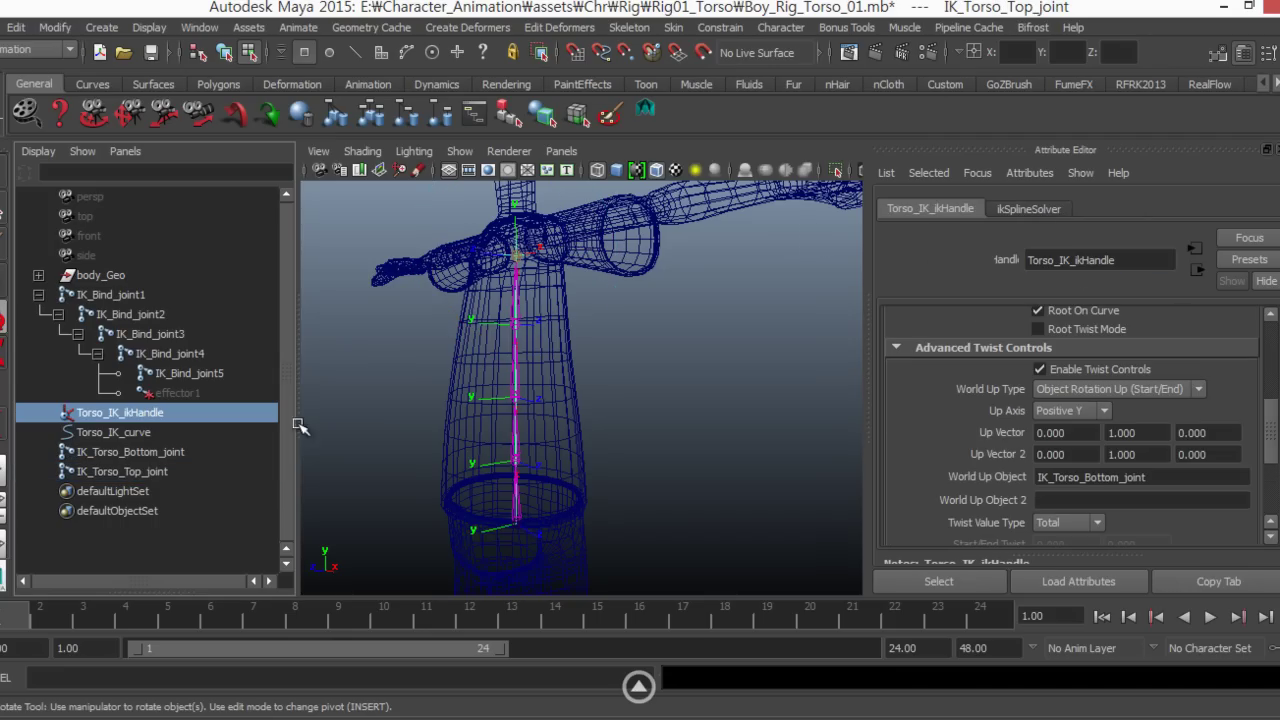
left_click(1066, 500)
key("ctrl+v")
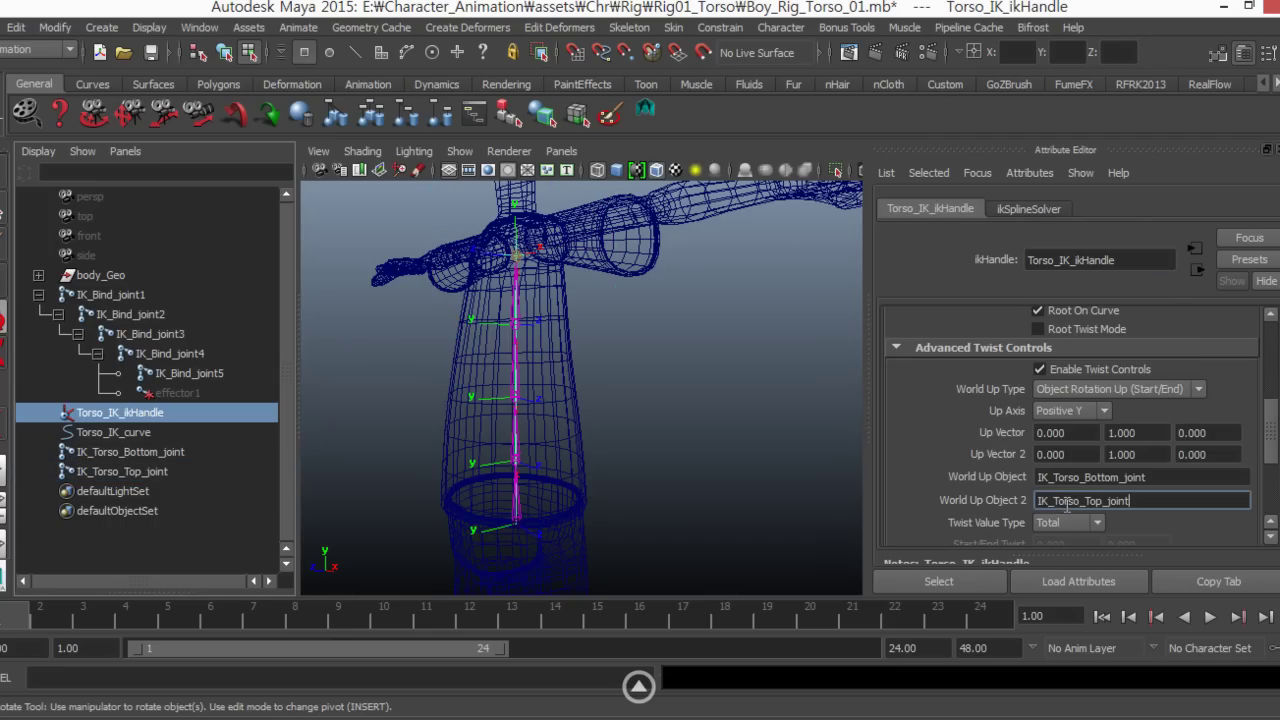
key("Return")
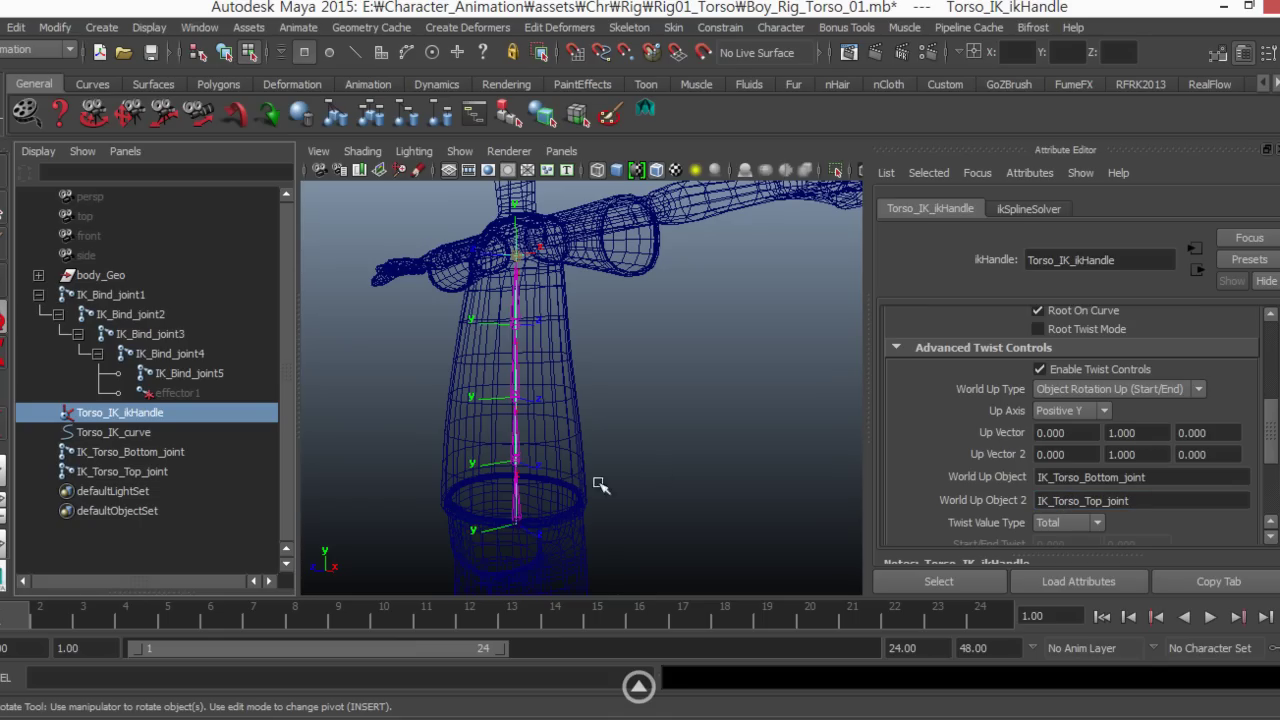
- Enter -1 for Up Vector 2 Z and Up Vector Y, giving 0, 1, -1 and 0, -1, 0
left_click(1146, 506)
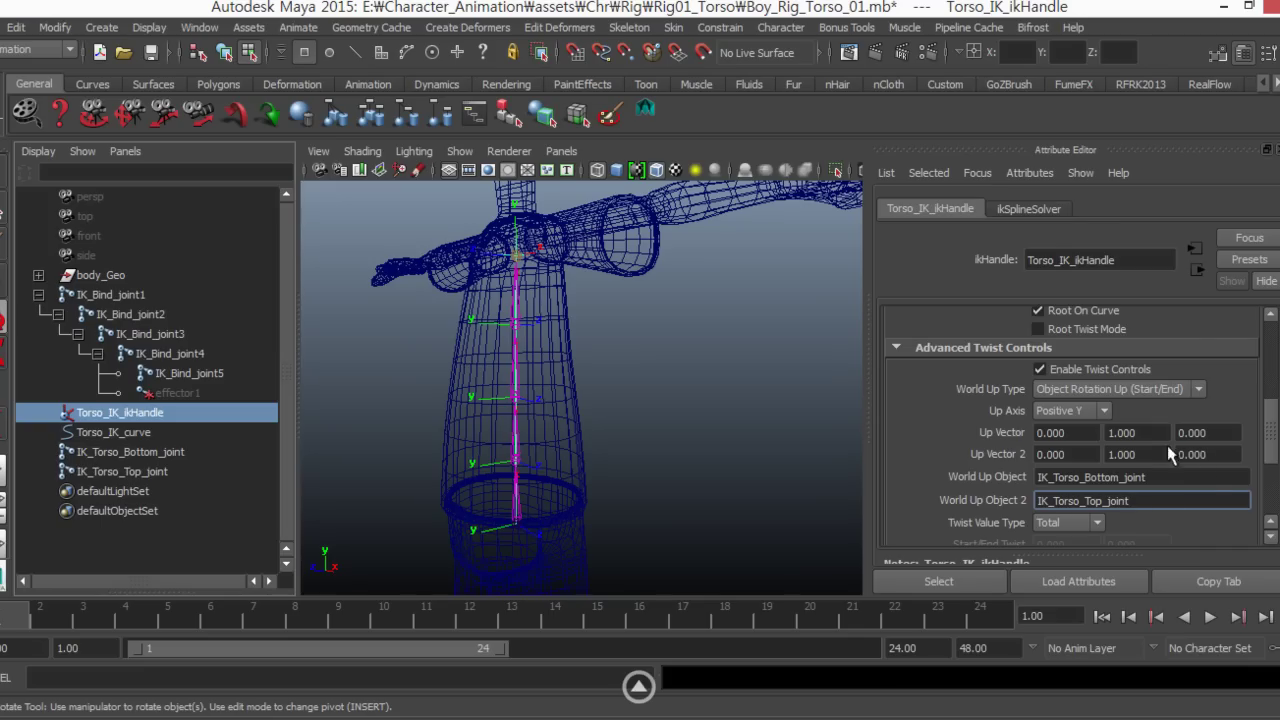
left_click(1220, 457)
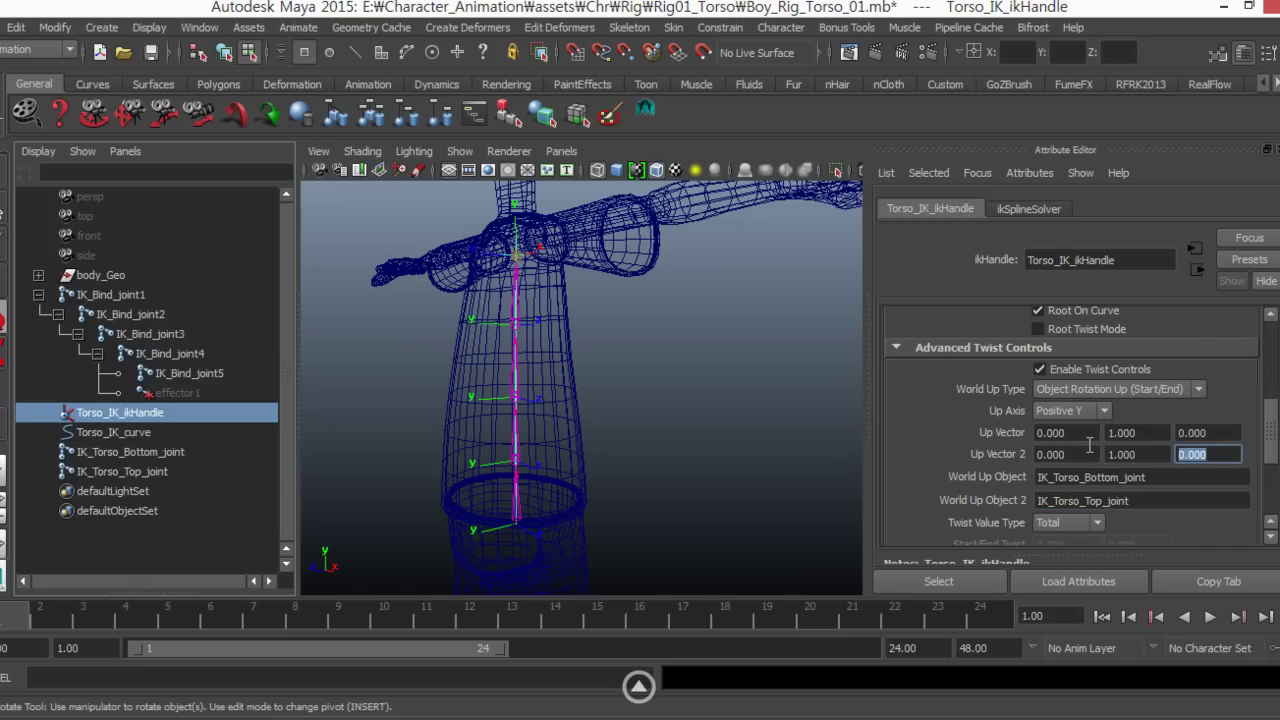
type("-1")
key("Return")
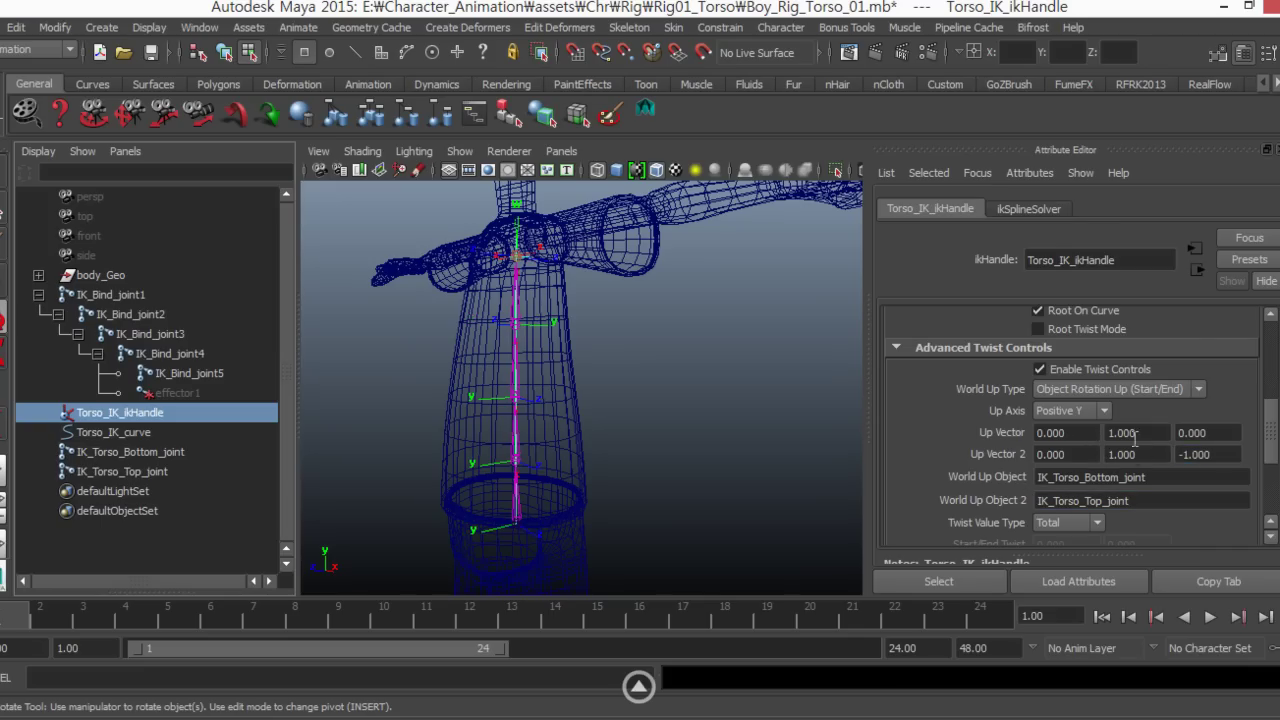
left_click(1148, 432)
type("-1.000")
key("Return")
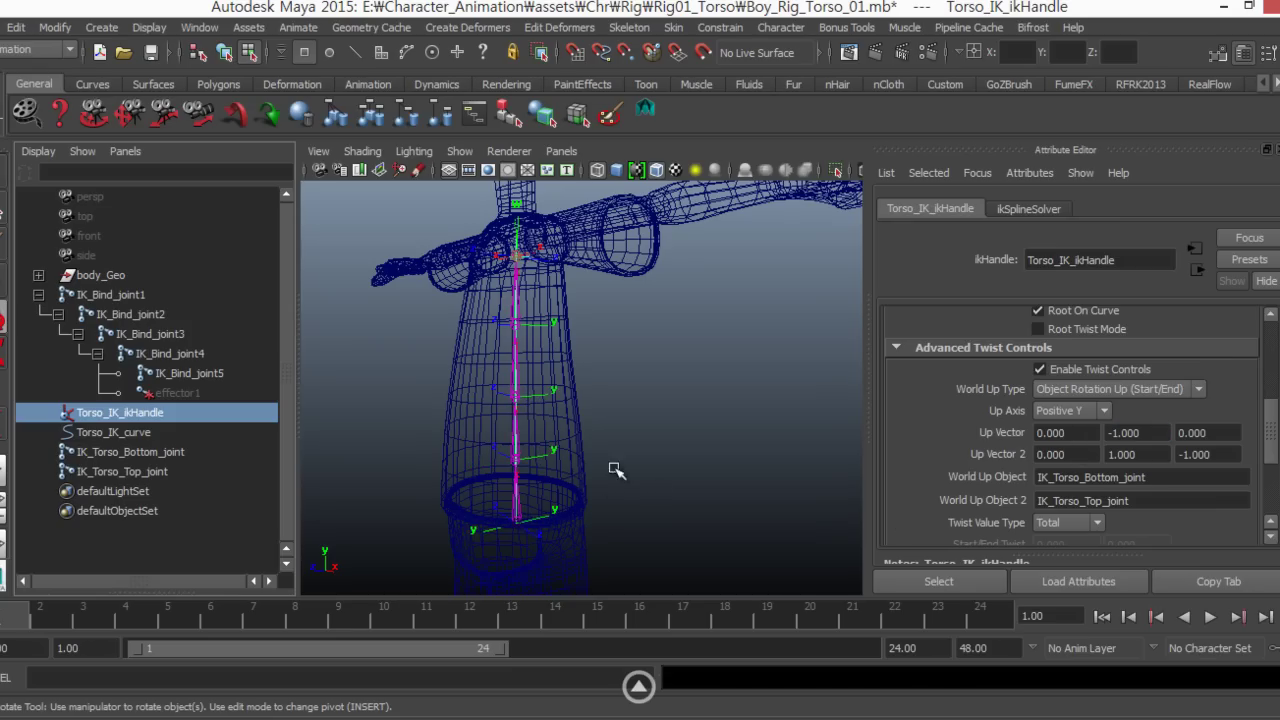
left_click_drag(498, 482, 540, 470, "alt")
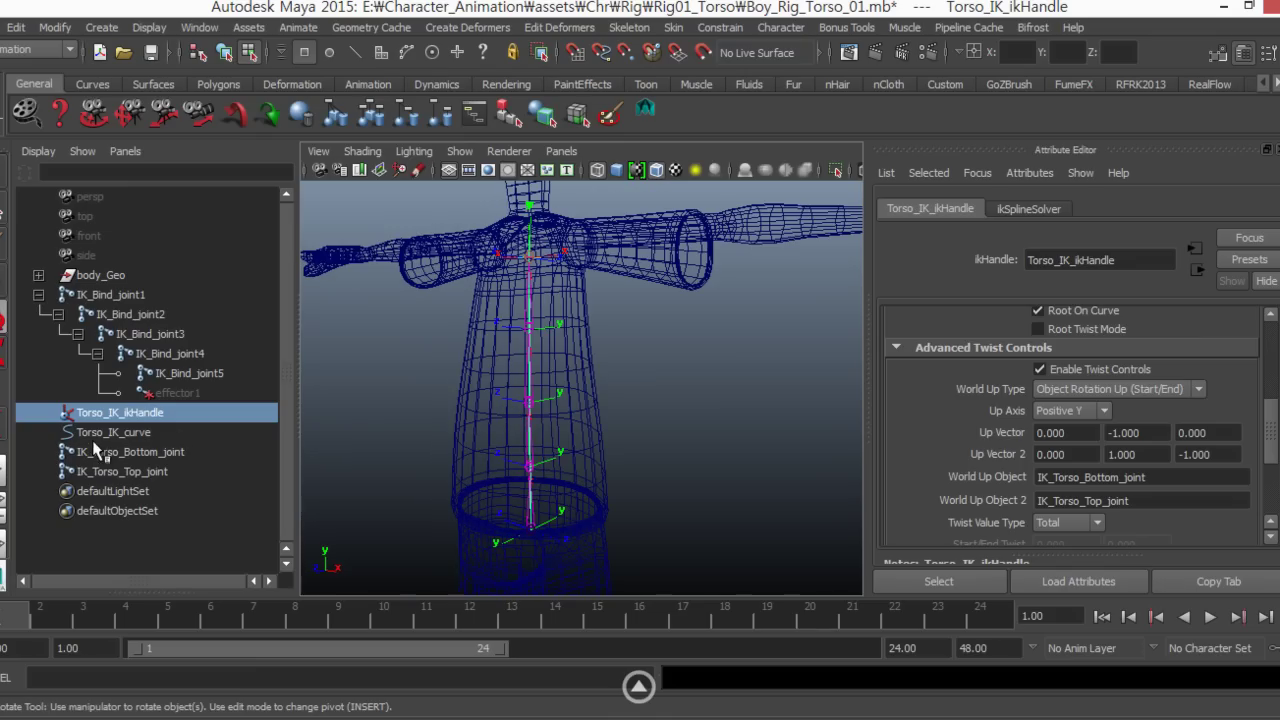
left_click(1080, 420)
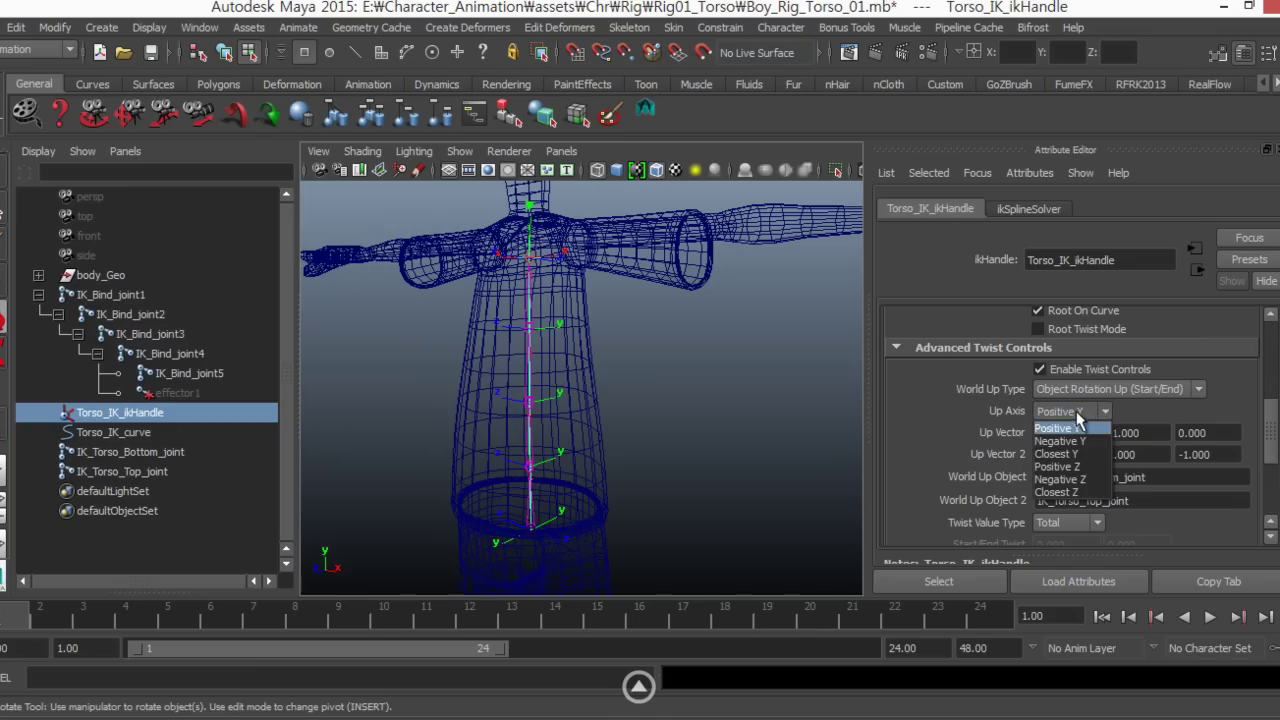
left_click(1076, 483)
mouse_move(618, 456)
left_mouse_down("alt")
mouse_move(471, 449)
mouse_move(656, 453)
mouse_move(686, 423)
mouse_move(514, 423)
mouse_move(527, 466)
mouse_move(529, 449)
mouse_move(480, 420)
mouse_move(617, 434)
left_mouse_up("alt")
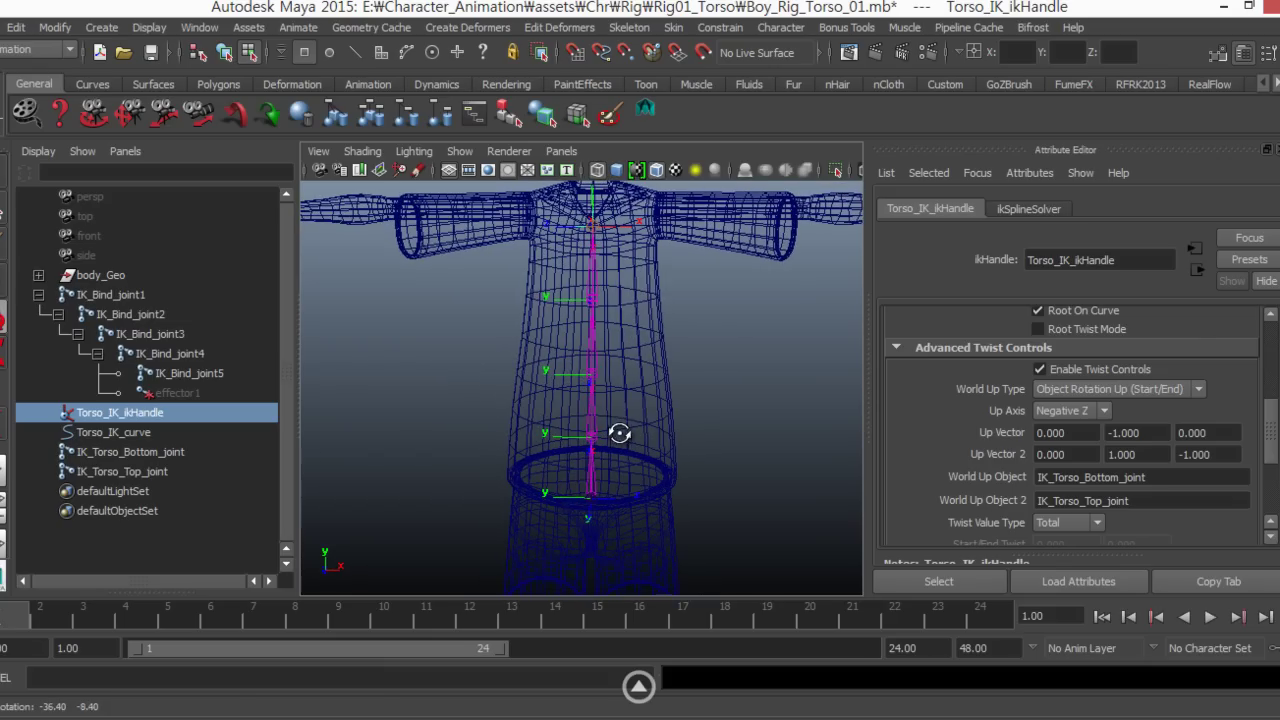
left_click_drag(565, 472, 430, 466, "alt")
left_click(130, 452)
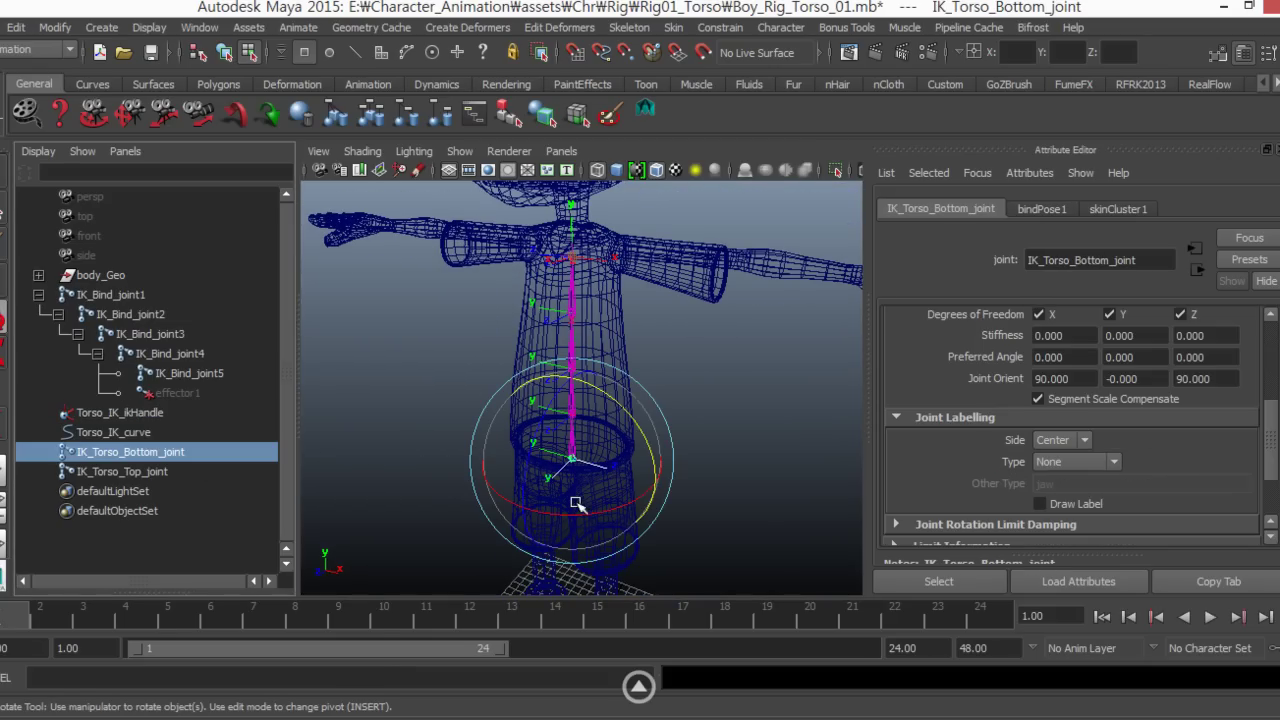
mouse_move(576, 503)
left_mouse_down()
mouse_move(608, 503)
mouse_move(588, 513)
left_mouse_up()
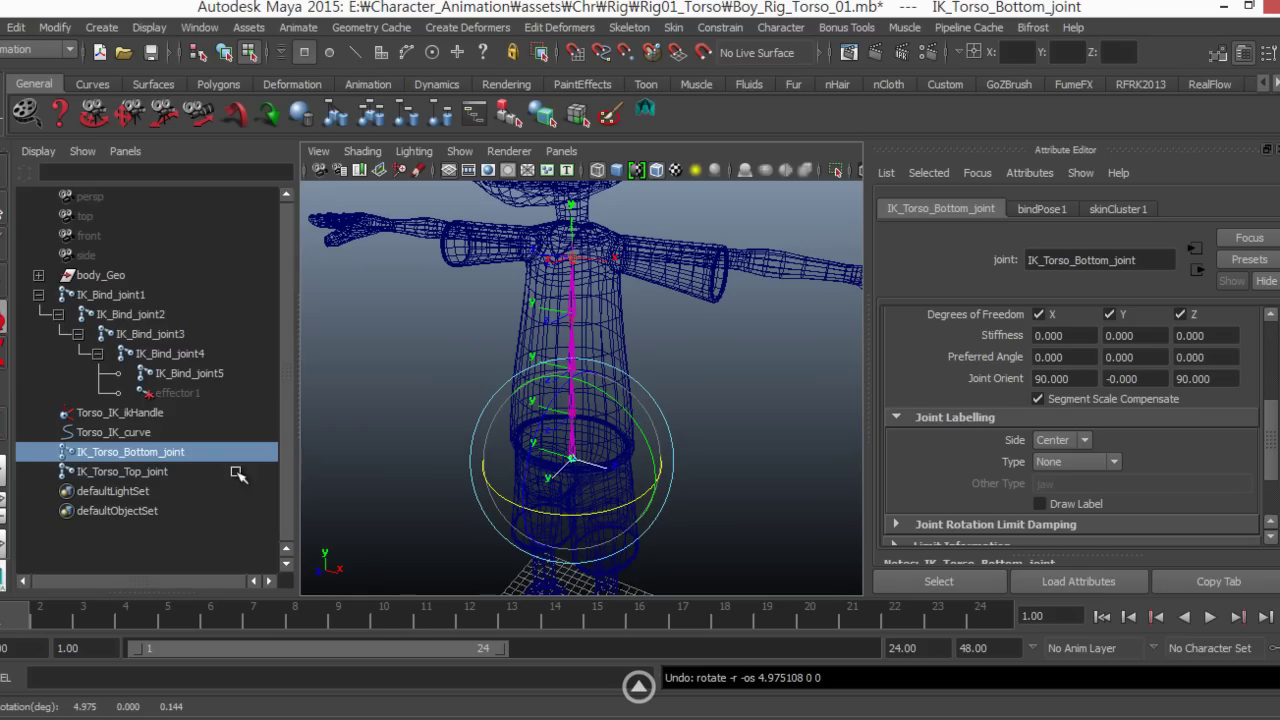
left_click_drag(437, 451, 122, 470, "alt")
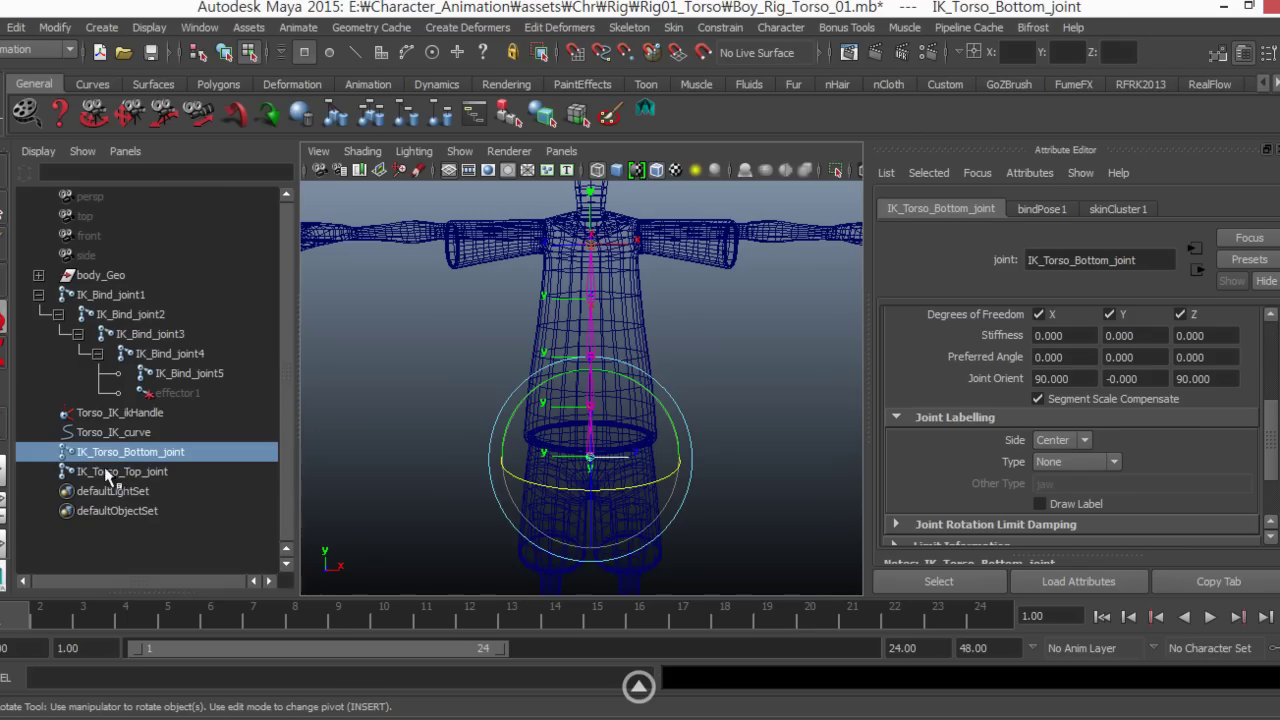
left_click(122, 470)
mouse_move(480, 400)
left_mouse_down("alt")
mouse_move(541, 362)
mouse_move(563, 368)
left_mouse_up("alt")
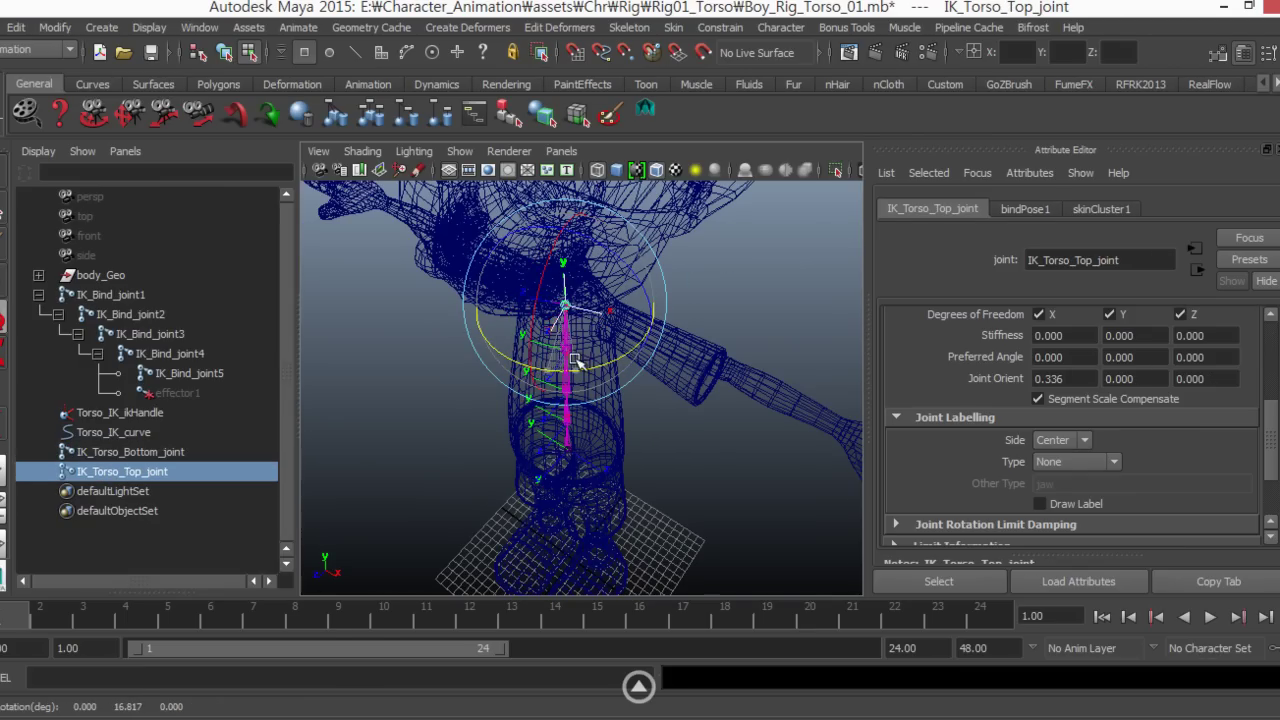
key("ctrl+z")
left_click_drag(471, 409, 475, 421, "alt")
right_click_drag(475, 421, 528, 457, "alt")
mouse_move(528, 457)
left_mouse_down("alt")
mouse_move(677, 403)
mouse_move(483, 449)
mouse_move(483, 429)
mouse_move(500, 440)
left_mouse_up("alt")
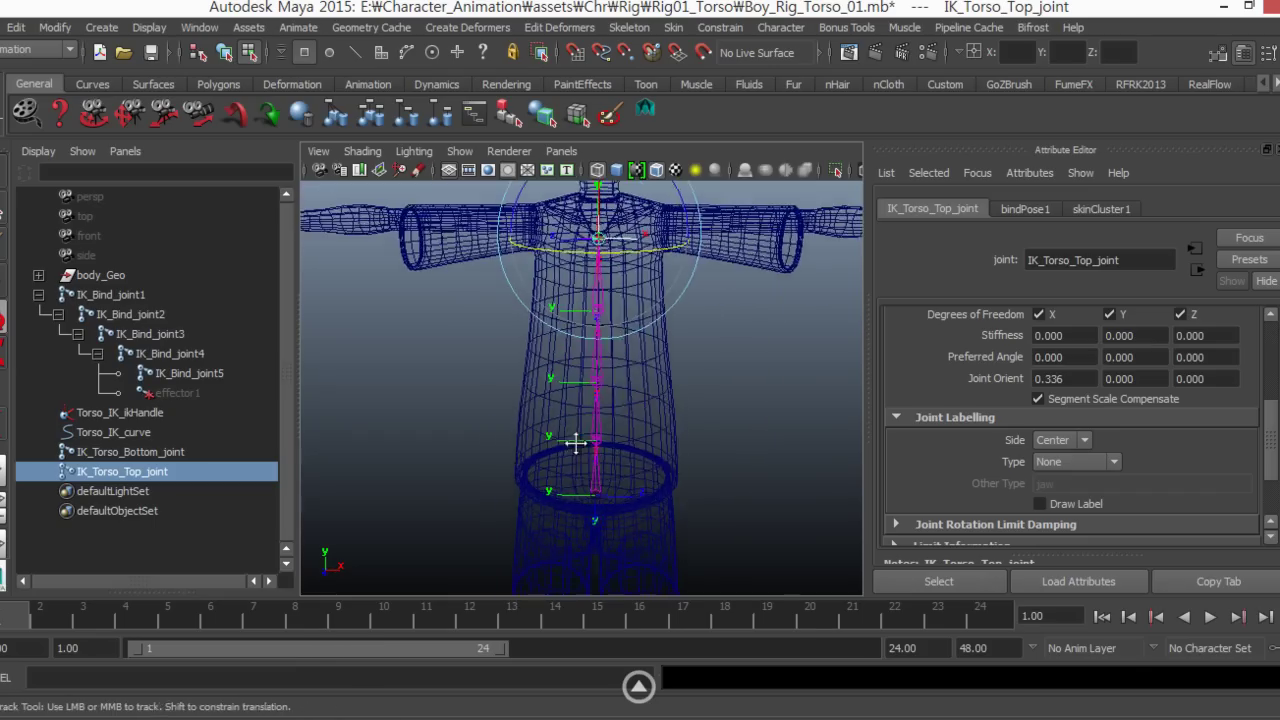
- Change Torso_IK_ikHandle's Up Axis from Negative Z to Negative Y
left_click(96, 413)
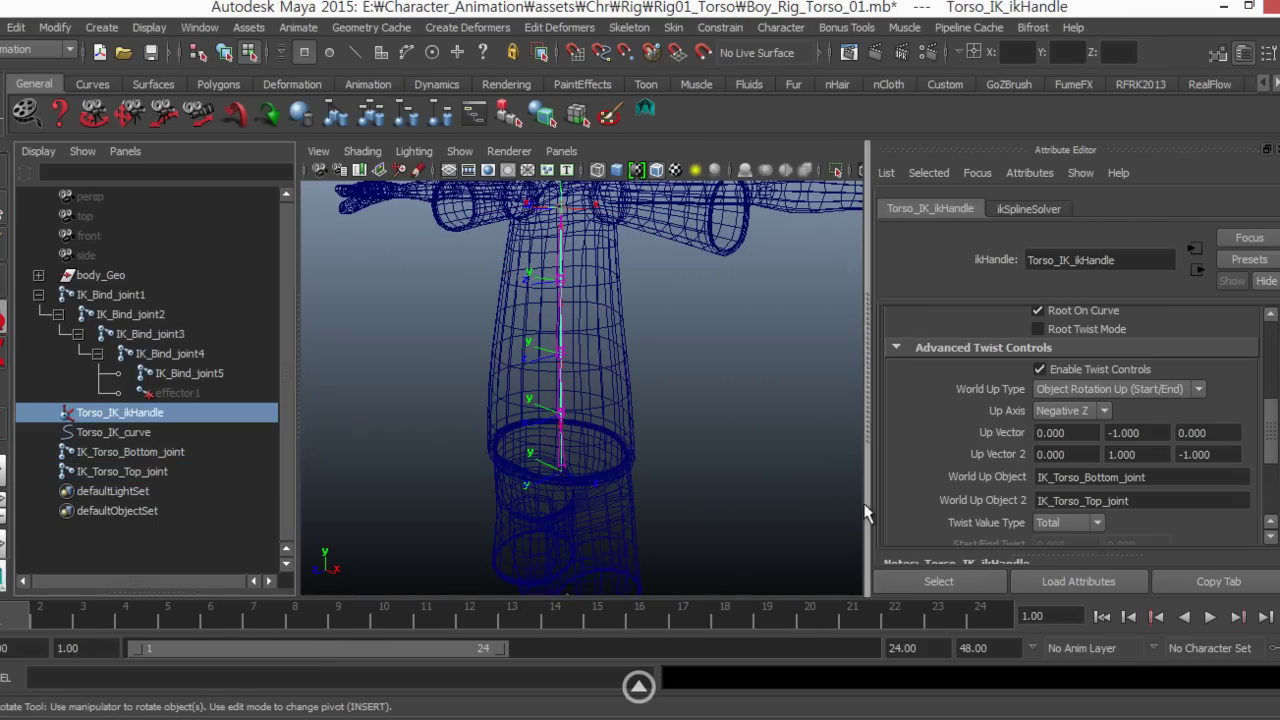
left_click(1050, 411)
left_click(1068, 439)
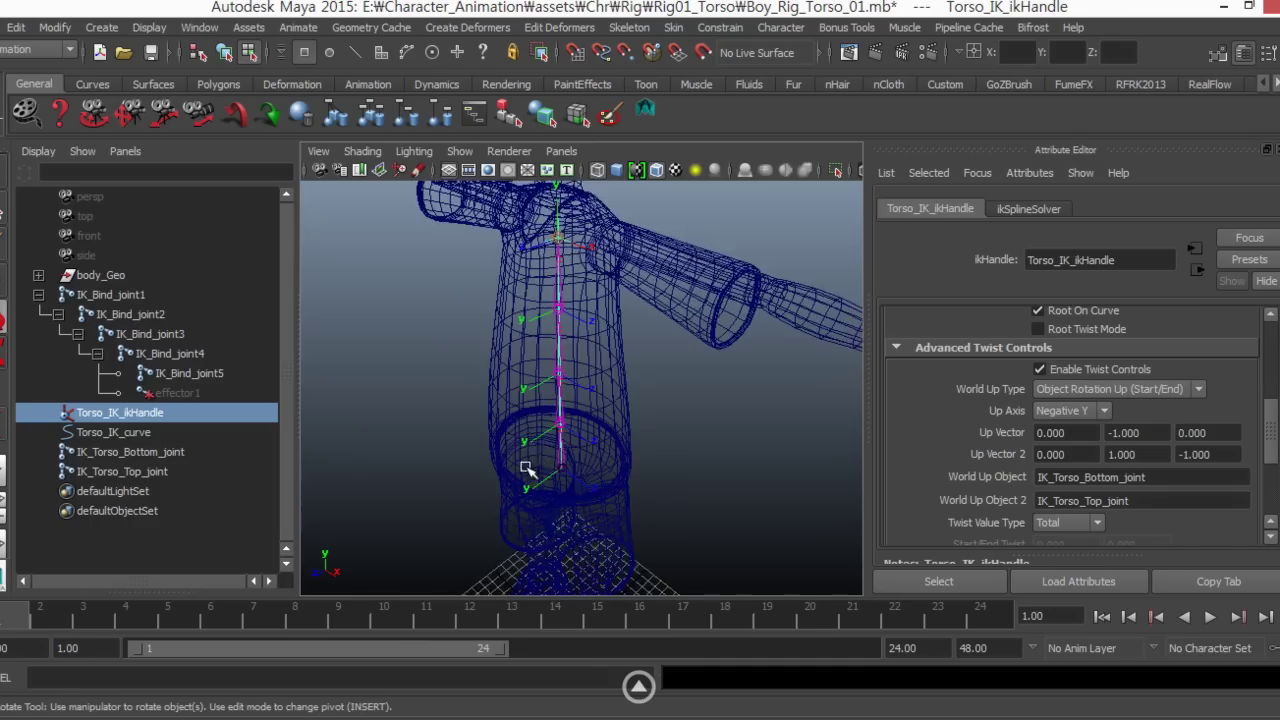
left_click_drag(529, 457, 529, 466, "alt")
mouse_move(708, 347)
left_mouse_down("alt")
mouse_move(634, 409)
mouse_move(654, 383)
mouse_move(640, 374)
mouse_move(455, 359)
mouse_move(540, 273)
left_mouse_up("alt")
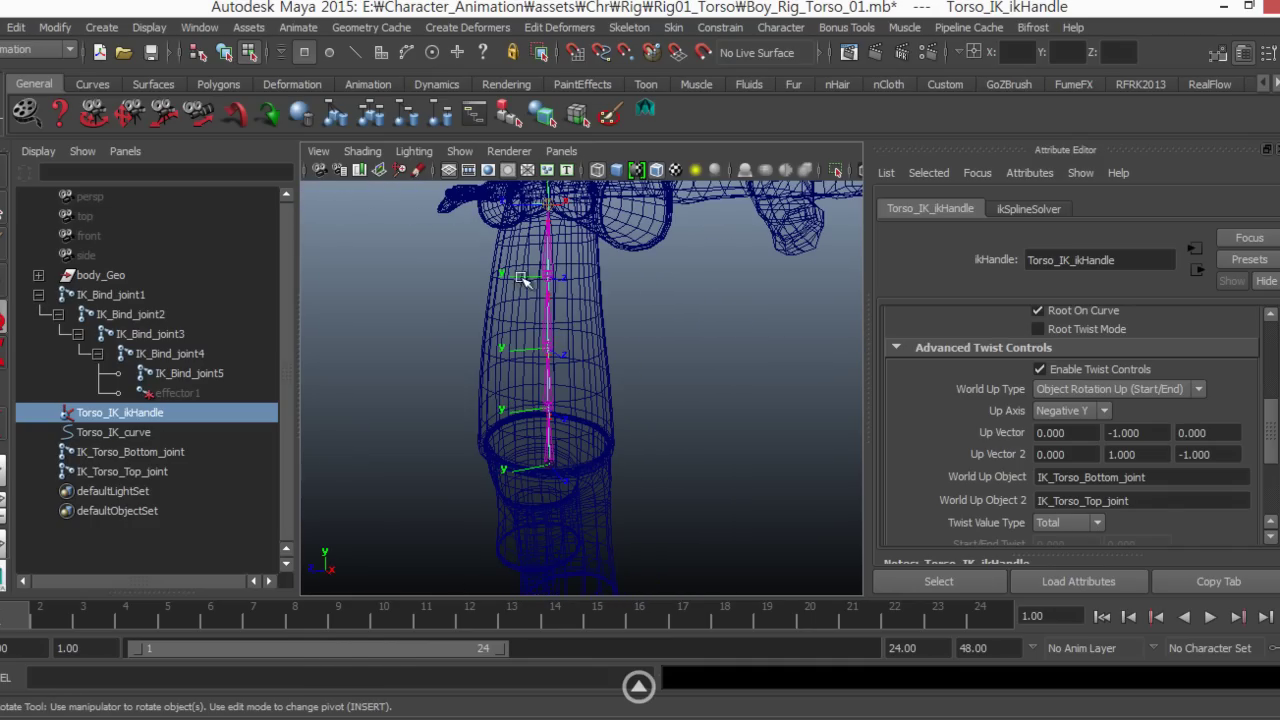
- Test-rotate the bottom and top torso IK joints to check the spine, undoing the bottom joint's rotation
left_click(150, 452)
left_click_drag(510, 503, 472, 486)
key("ctrl+z")
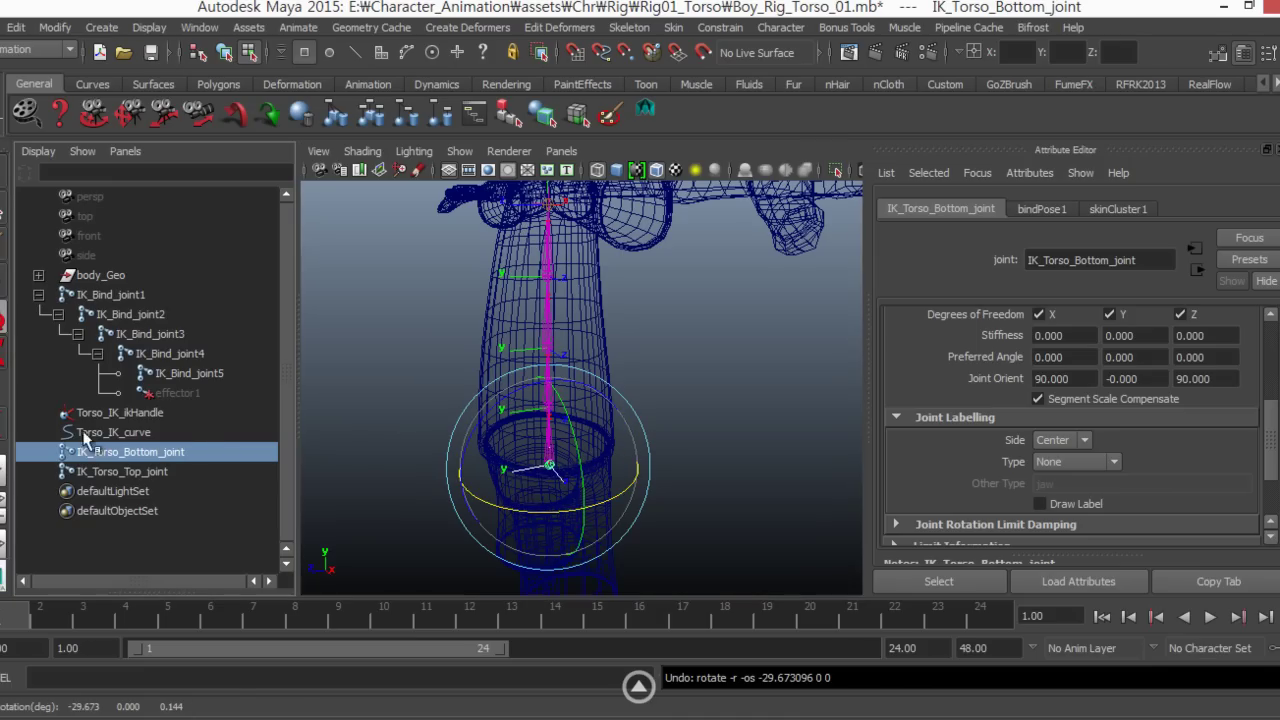
left_click(120, 471)
left_click_drag(523, 208, 513, 248)
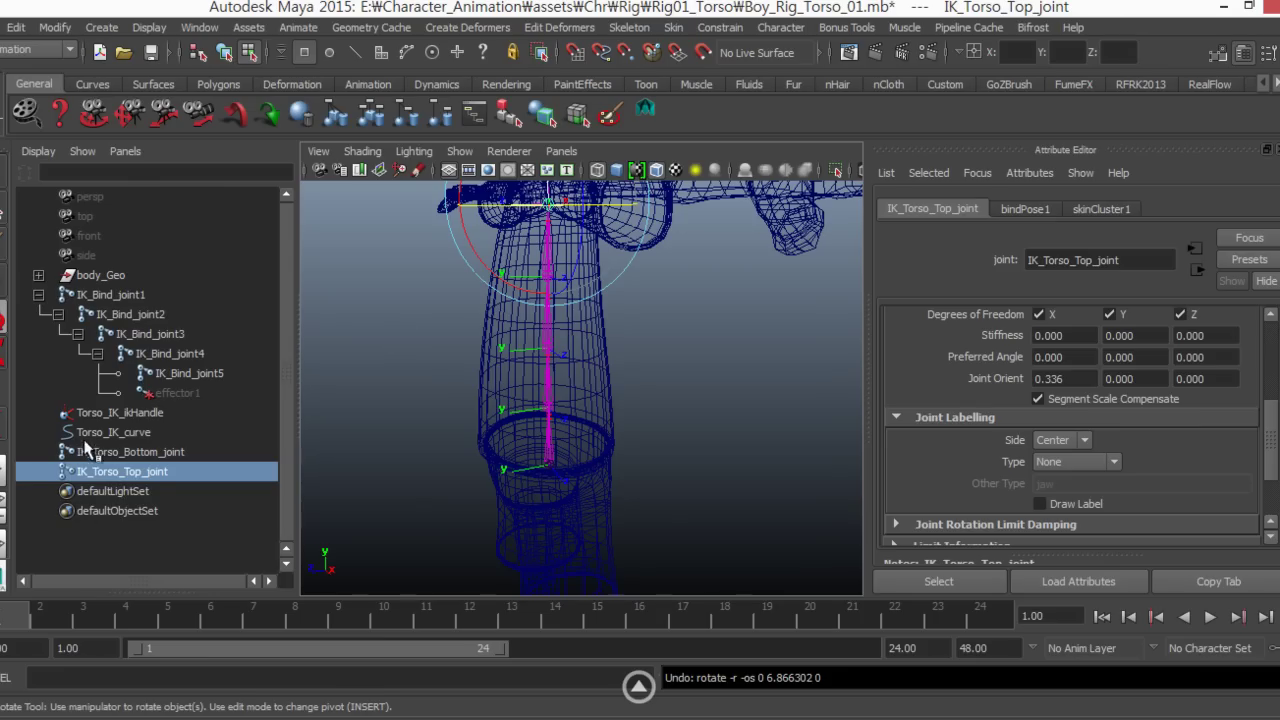
- Review the handle's Up Vector Y and Up Vector 2 Z values
left_click(110, 412)
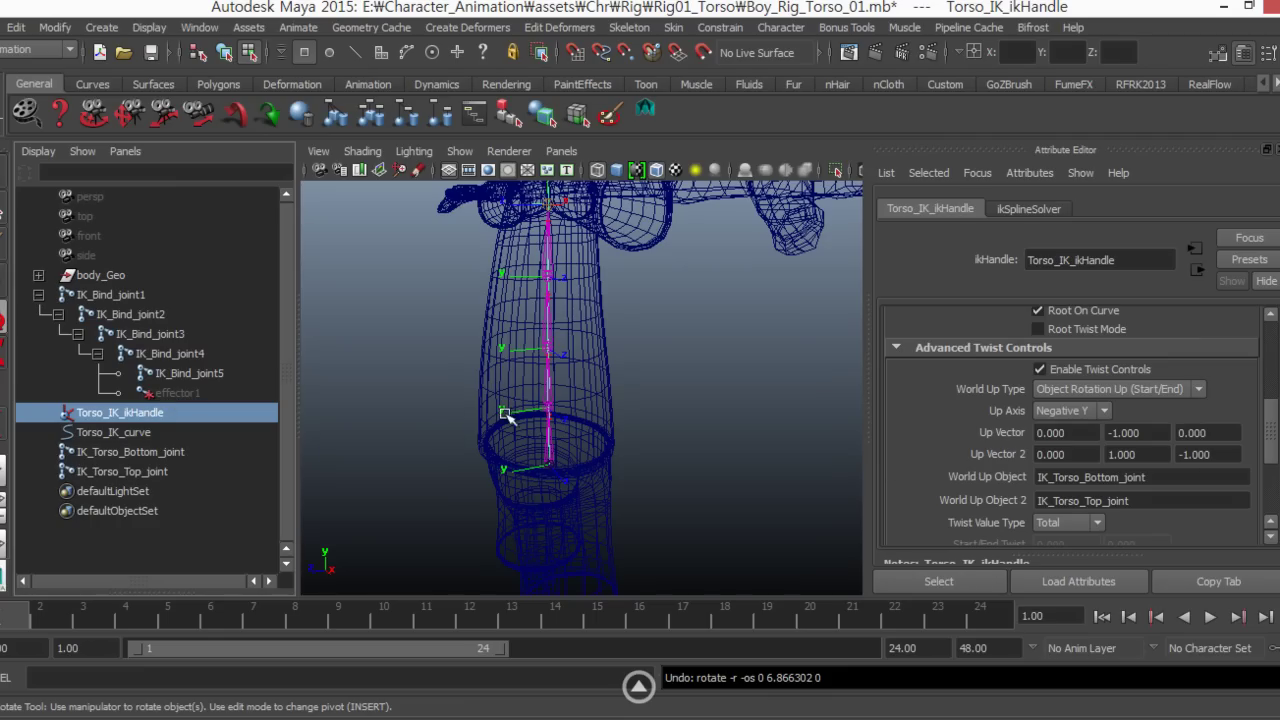
left_click(1149, 433)
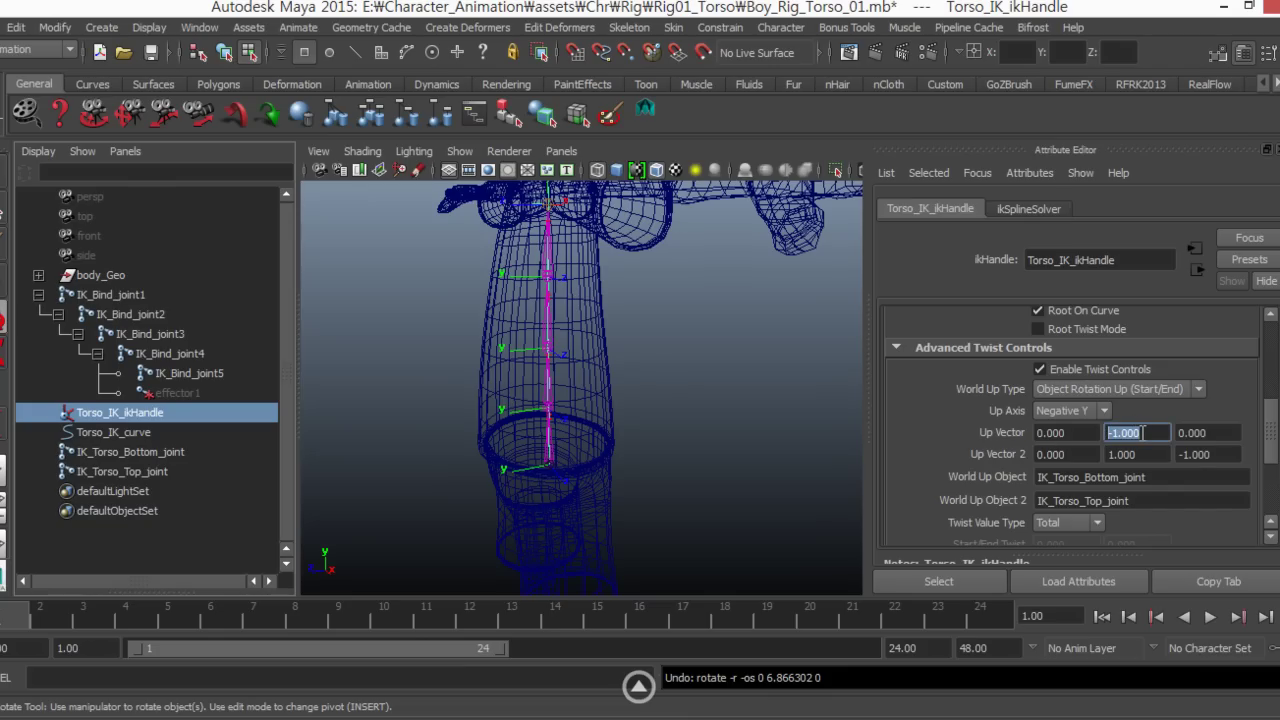
mouse_move(651, 491)
left_mouse_down("alt")
mouse_move(610, 467)
mouse_move(669, 491)
mouse_move(492, 433)
left_mouse_up("alt")
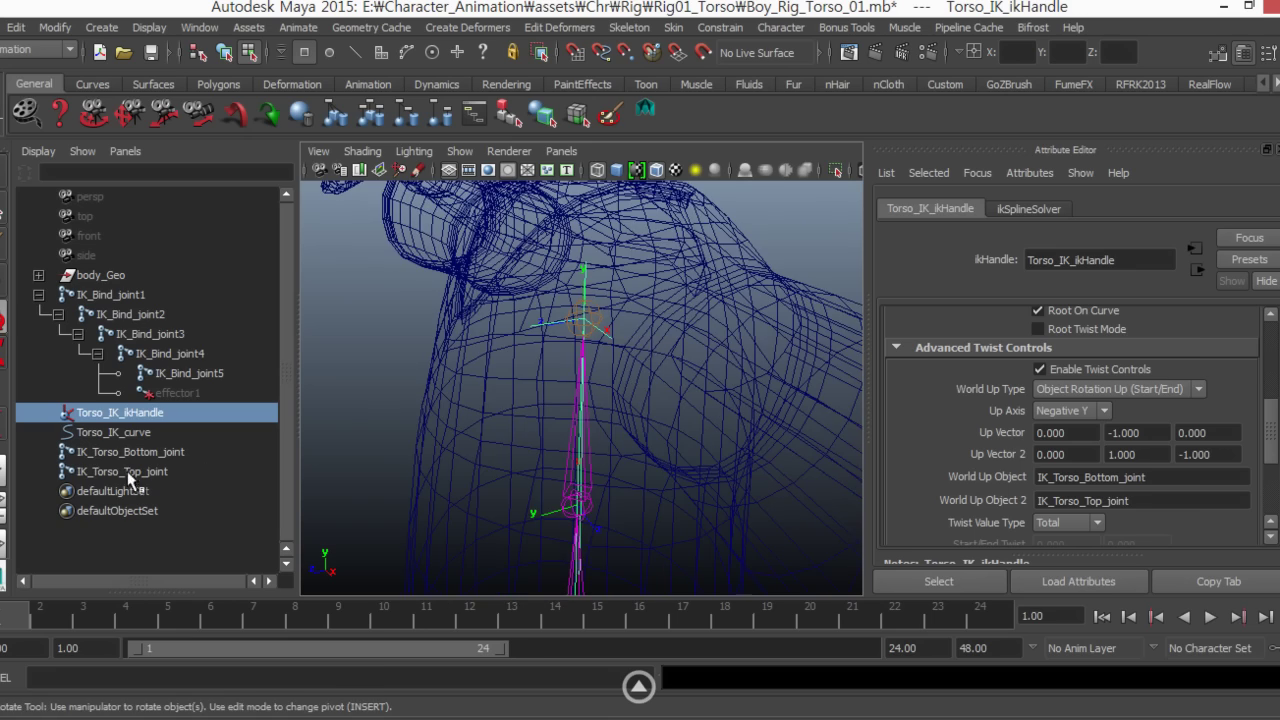
left_click(158, 472)
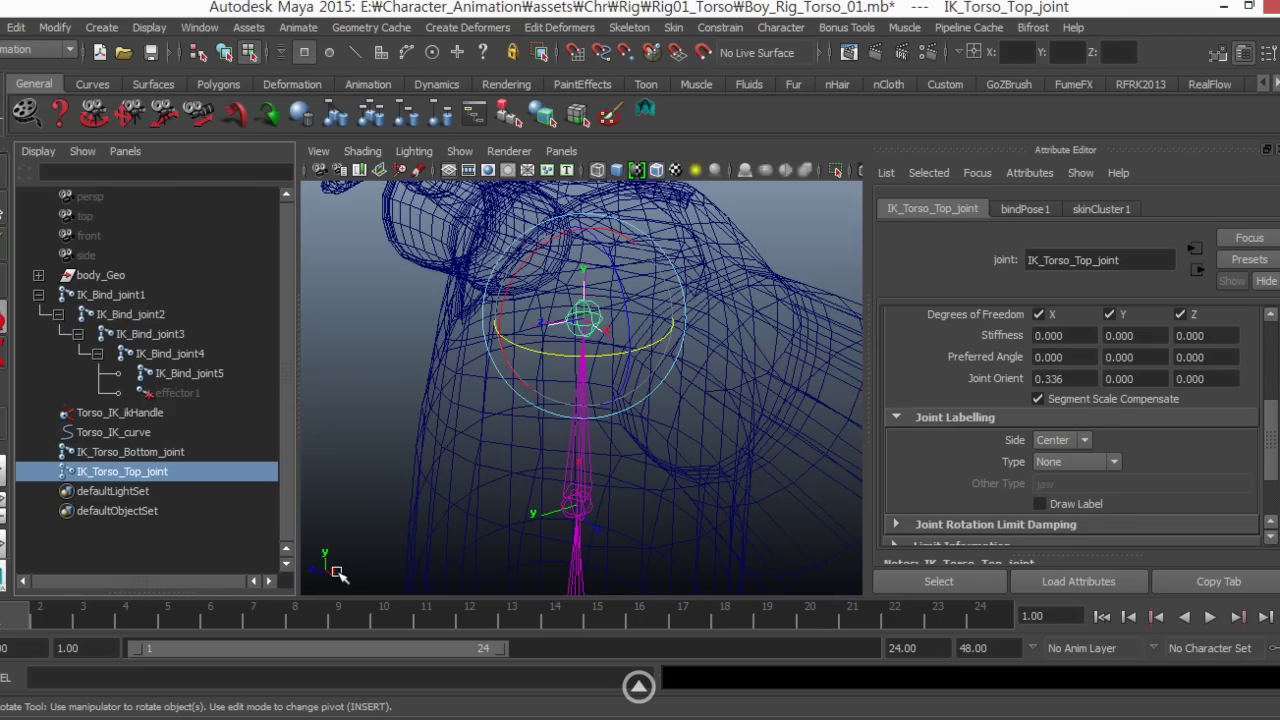
left_click(108, 413)
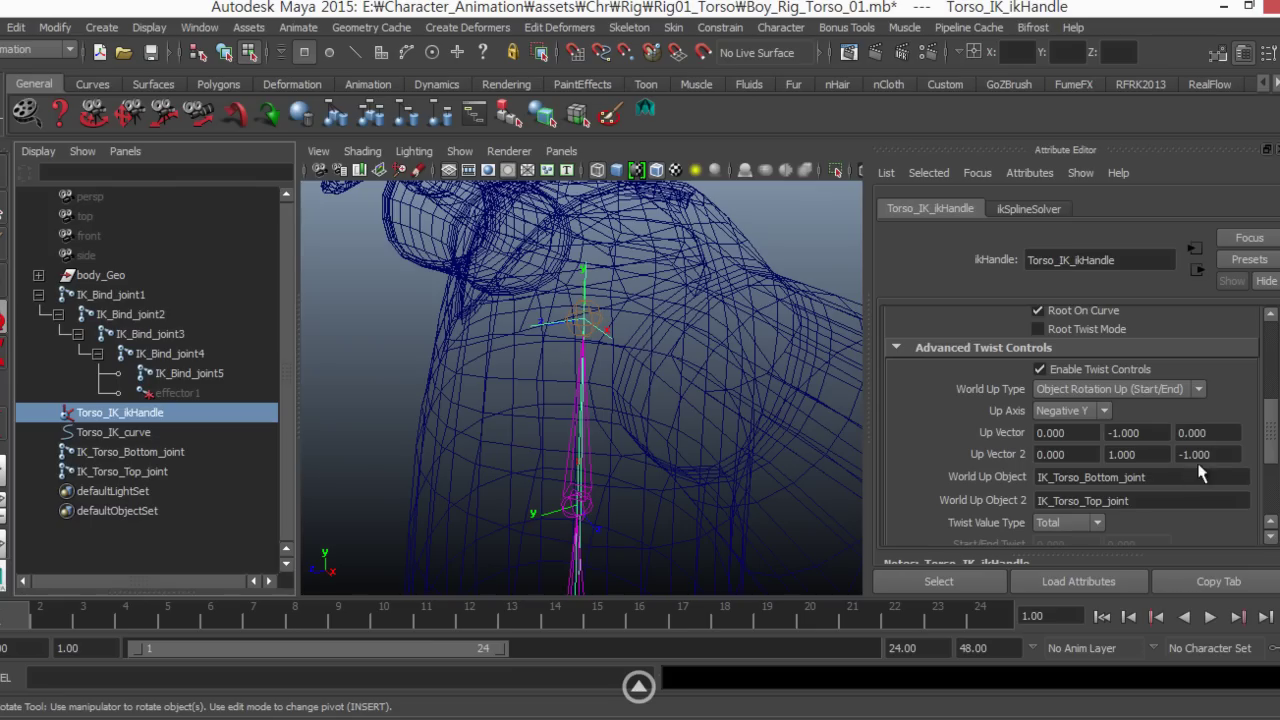
left_click(1201, 455)
mouse_move(545, 432)
left_mouse_down("alt")
mouse_move(408, 432)
mouse_move(404, 413)
mouse_move(449, 471)
mouse_move(422, 474)
mouse_move(454, 453)
mouse_move(500, 455)
left_mouse_up("alt")
left_click(404, 413)
left_click(100, 414)
left_click(108, 452)
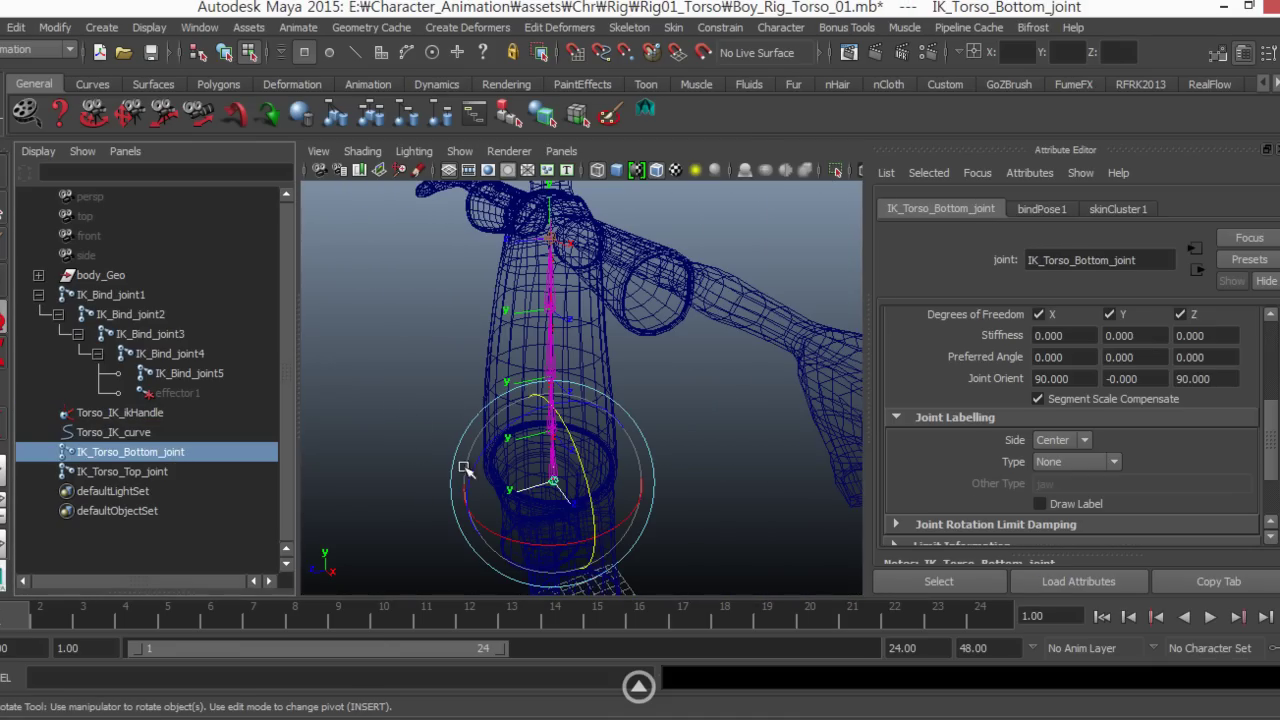
left_click_drag(520, 537, 537, 558)
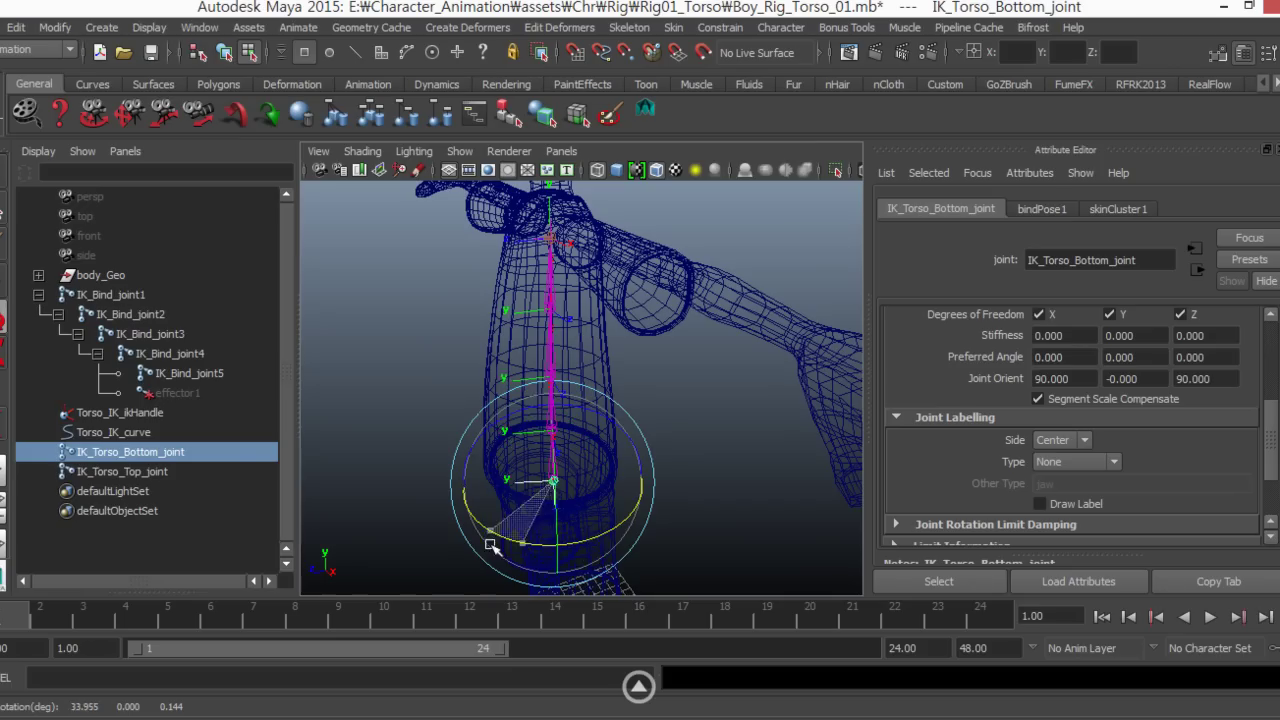
key("ctrl+z")
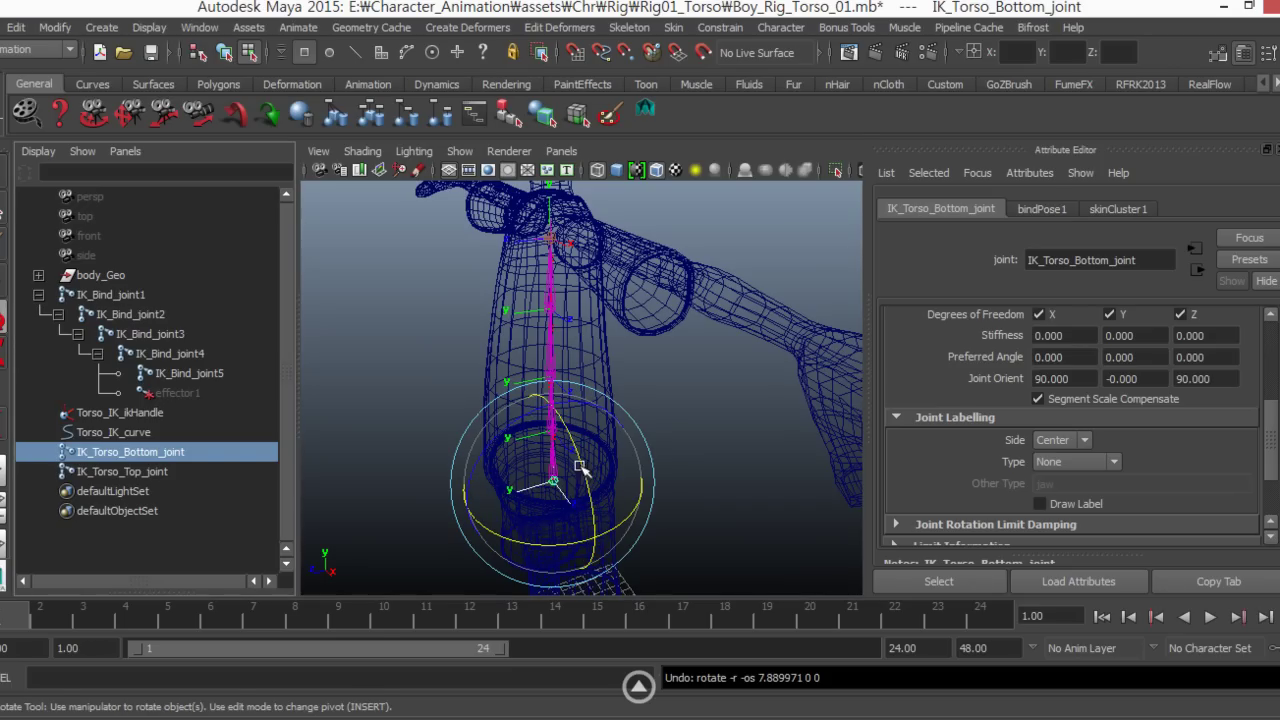
left_click_drag(575, 468, 550, 437)
key("ctrl+z")
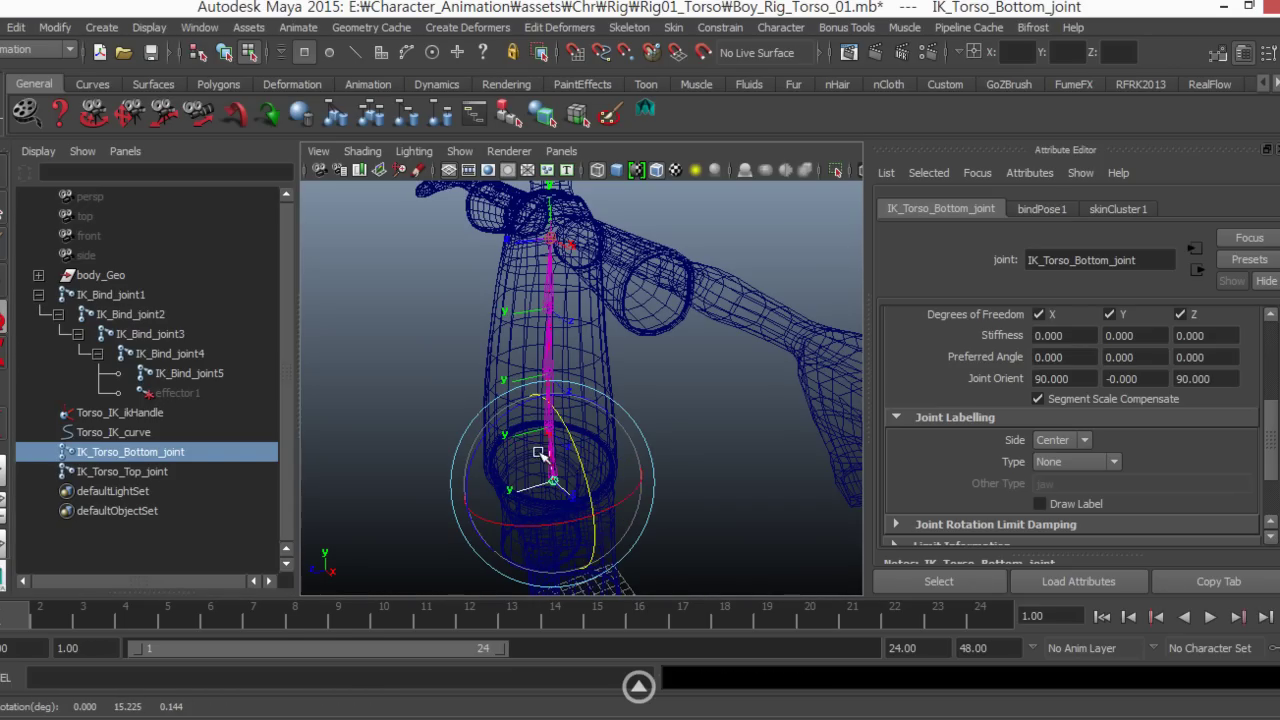
mouse_move(420, 520)
left_mouse_down("alt")
mouse_move(403, 447)
mouse_move(394, 457)
mouse_move(444, 483)
left_mouse_up("alt")
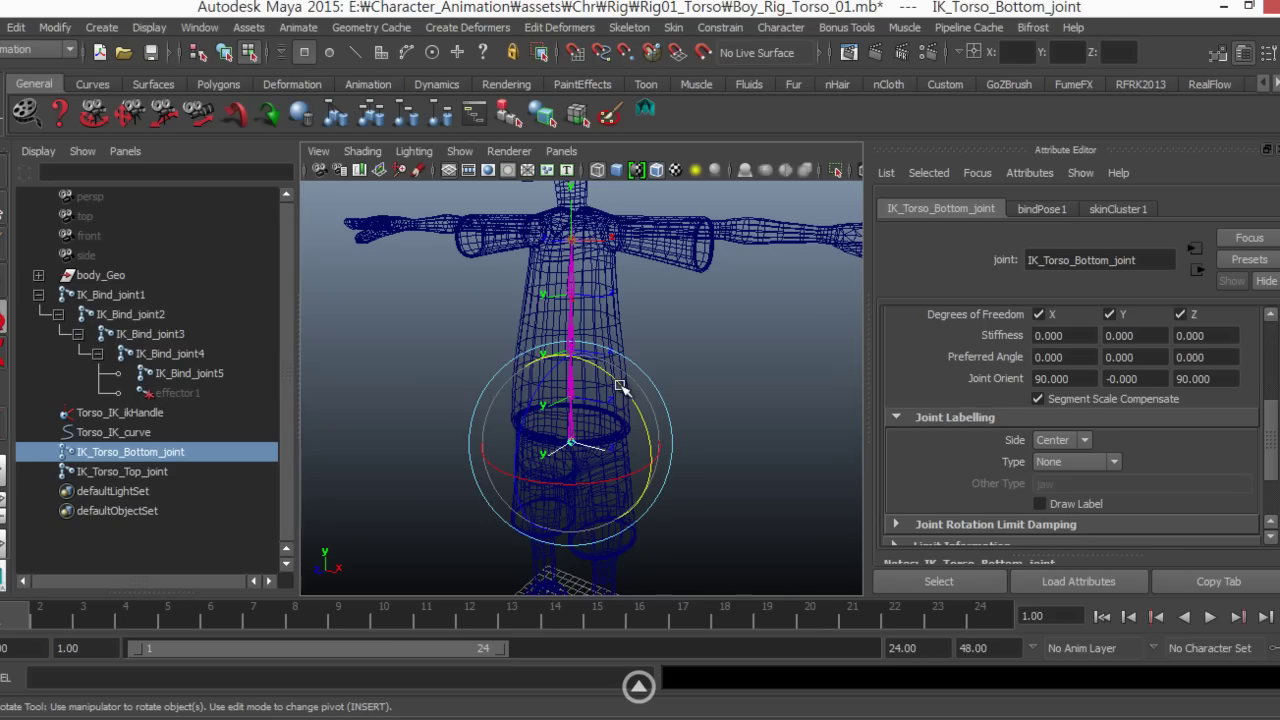
left_click(112, 434)
scroll(531, 429, "up", 1)
scroll(508, 457, "up", 3)
scroll(549, 506, "up", 2)
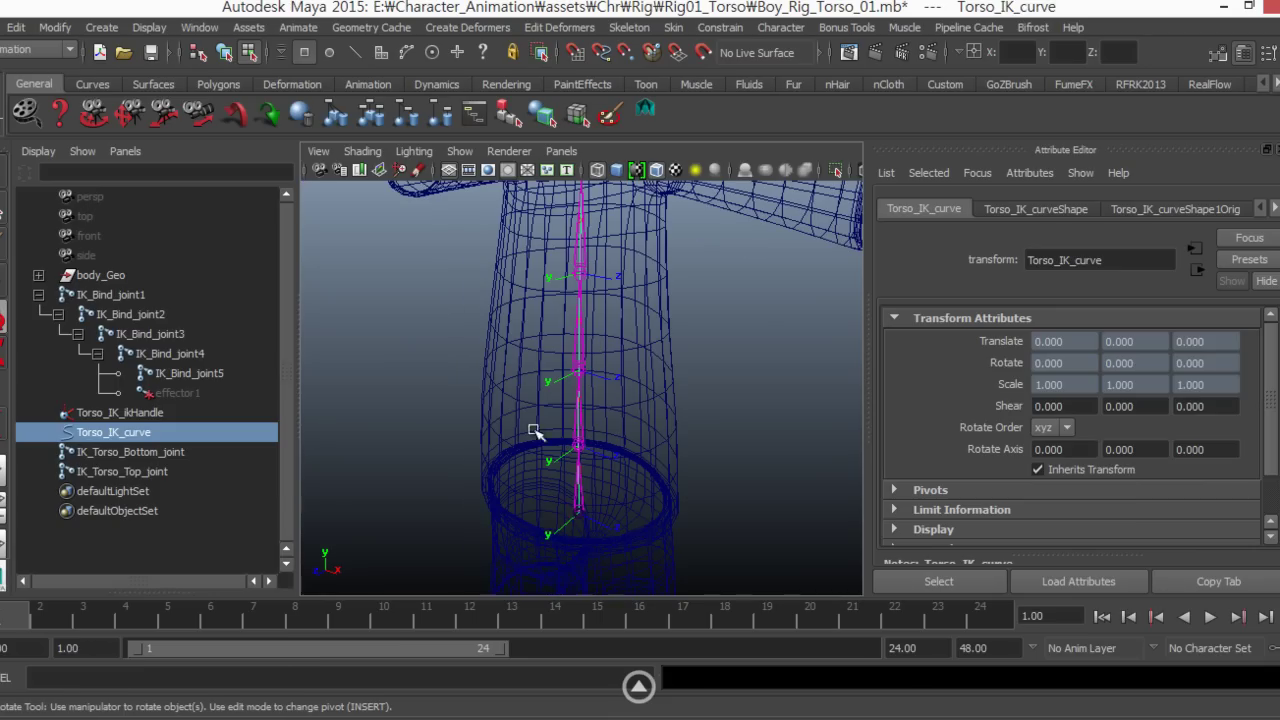
key("F8")
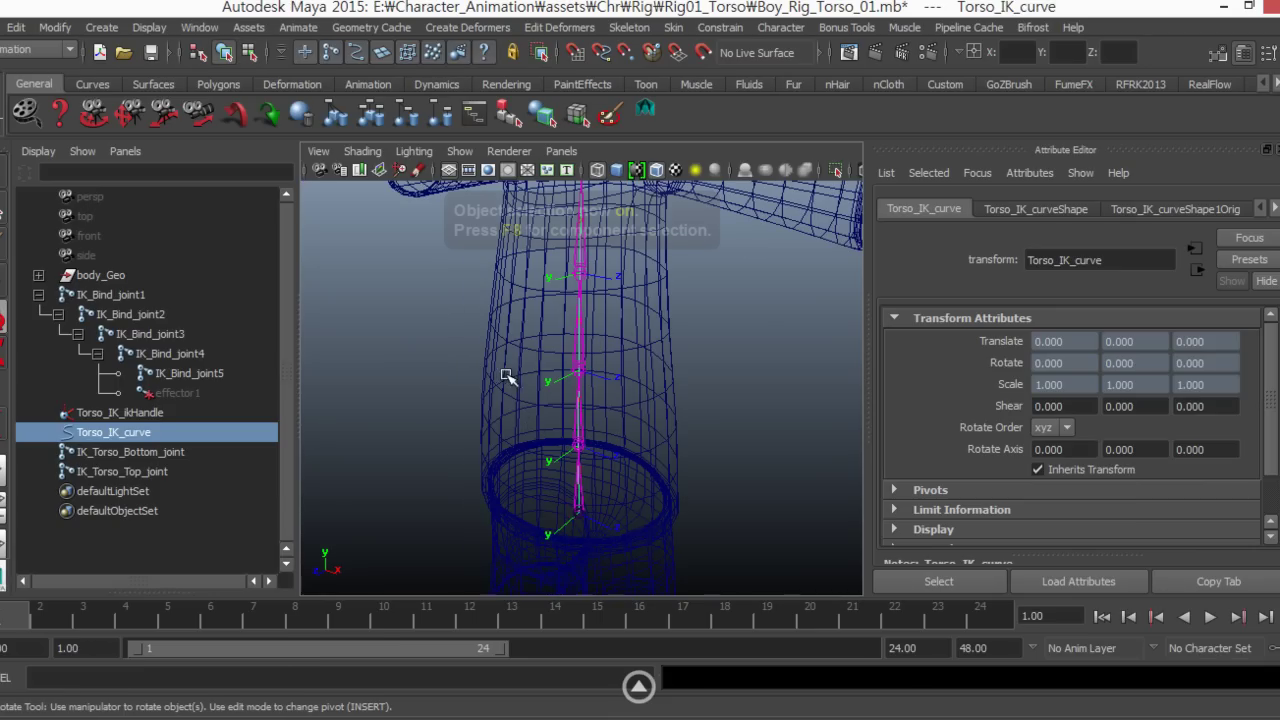
key("F8")
key("F8")
left_click_drag(545, 465, 636, 436)
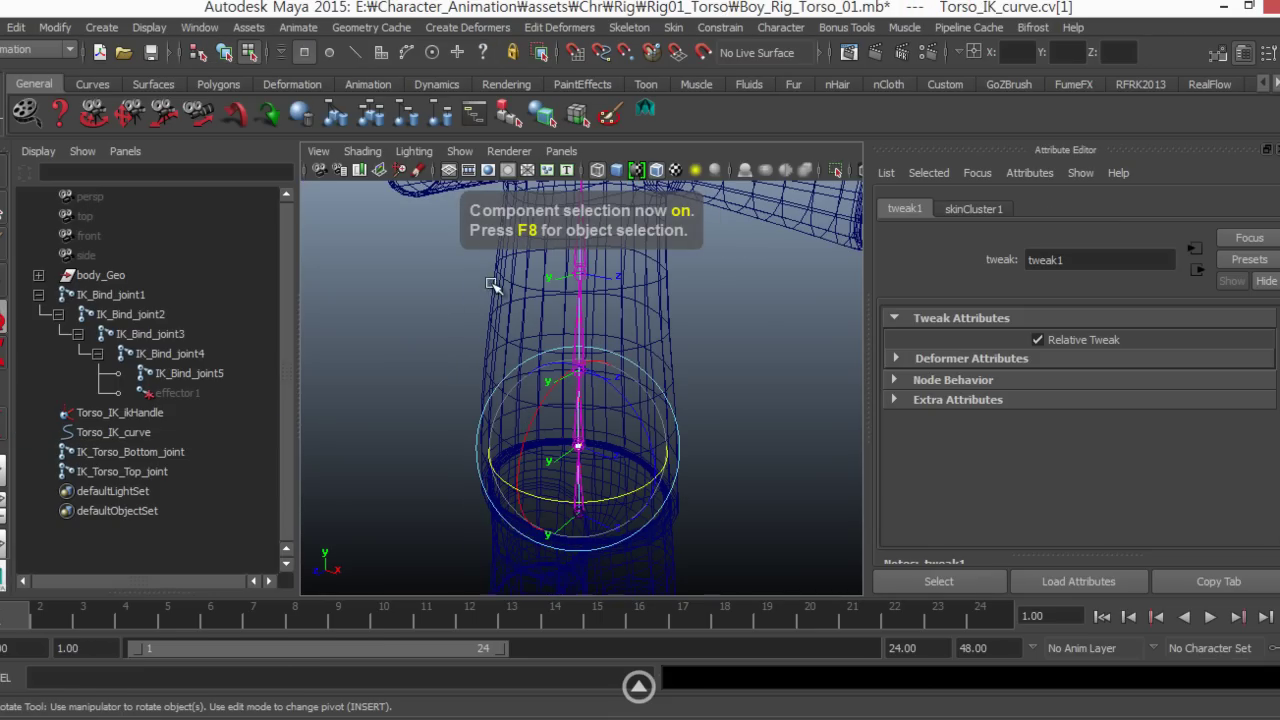
left_click_drag(491, 278, 651, 443)
key("w")
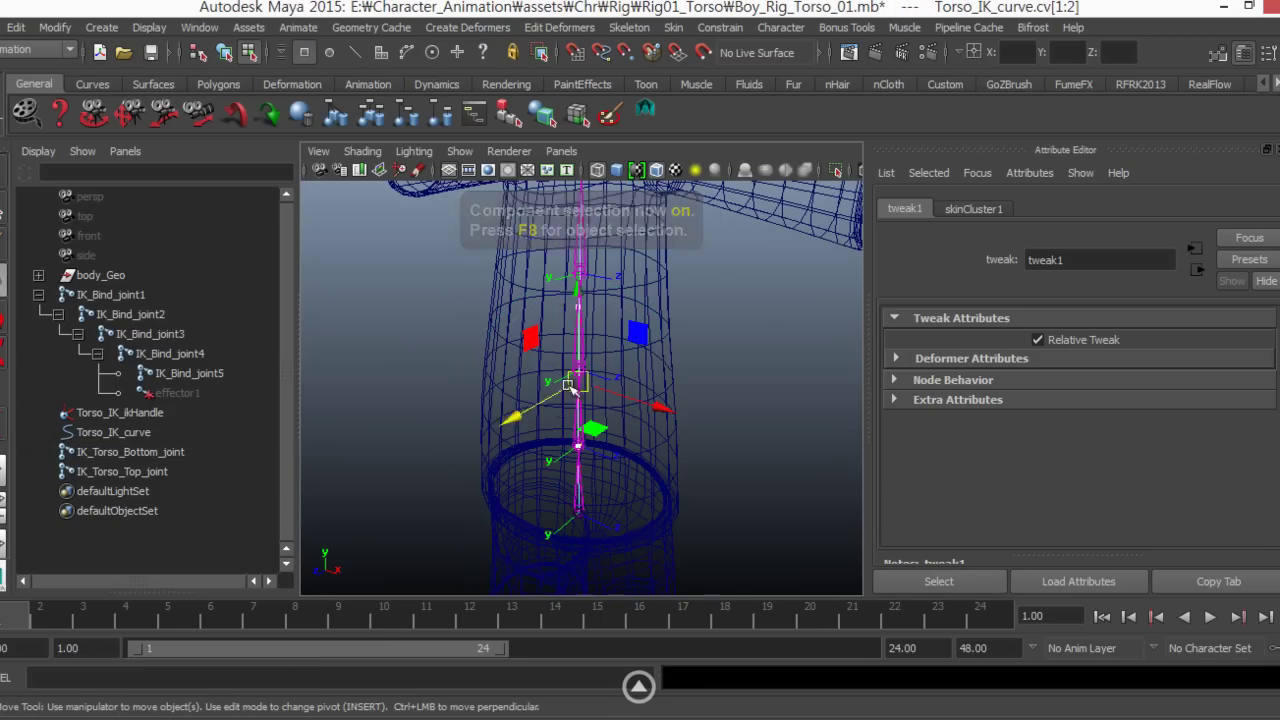
left_click_drag(575, 381, 696, 358)
key("ctrl+z")
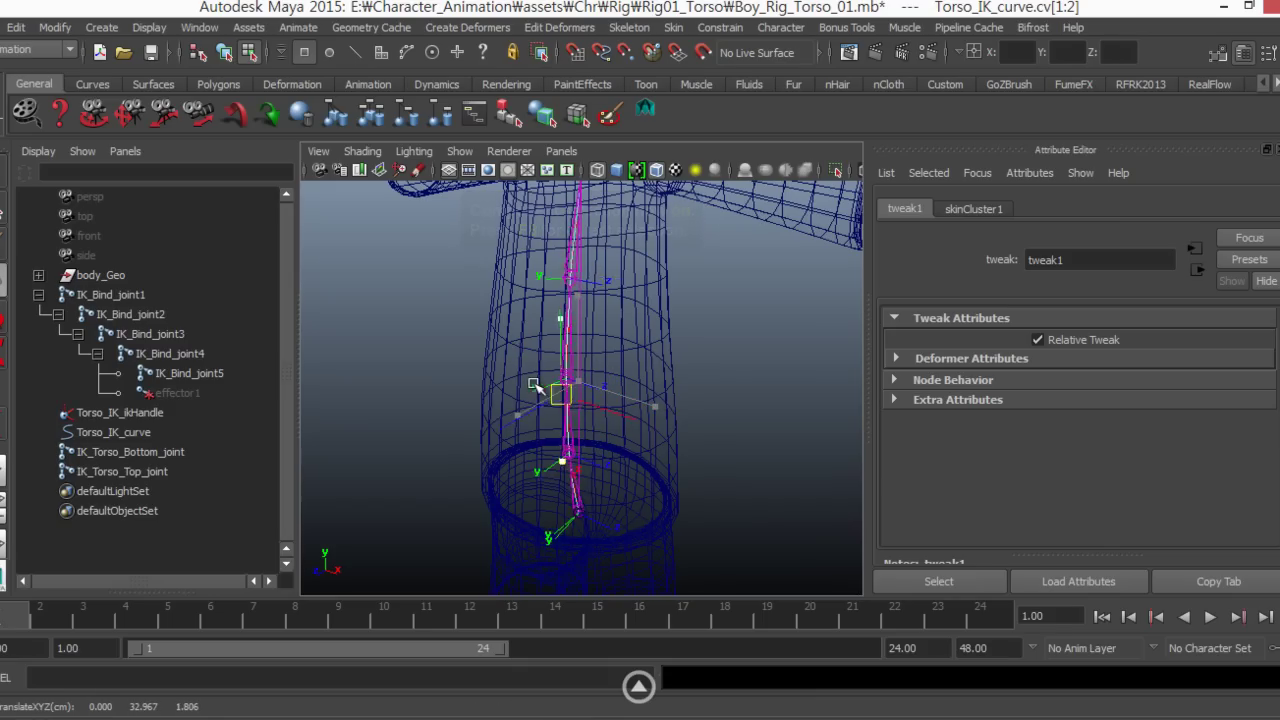
left_click(660, 413)
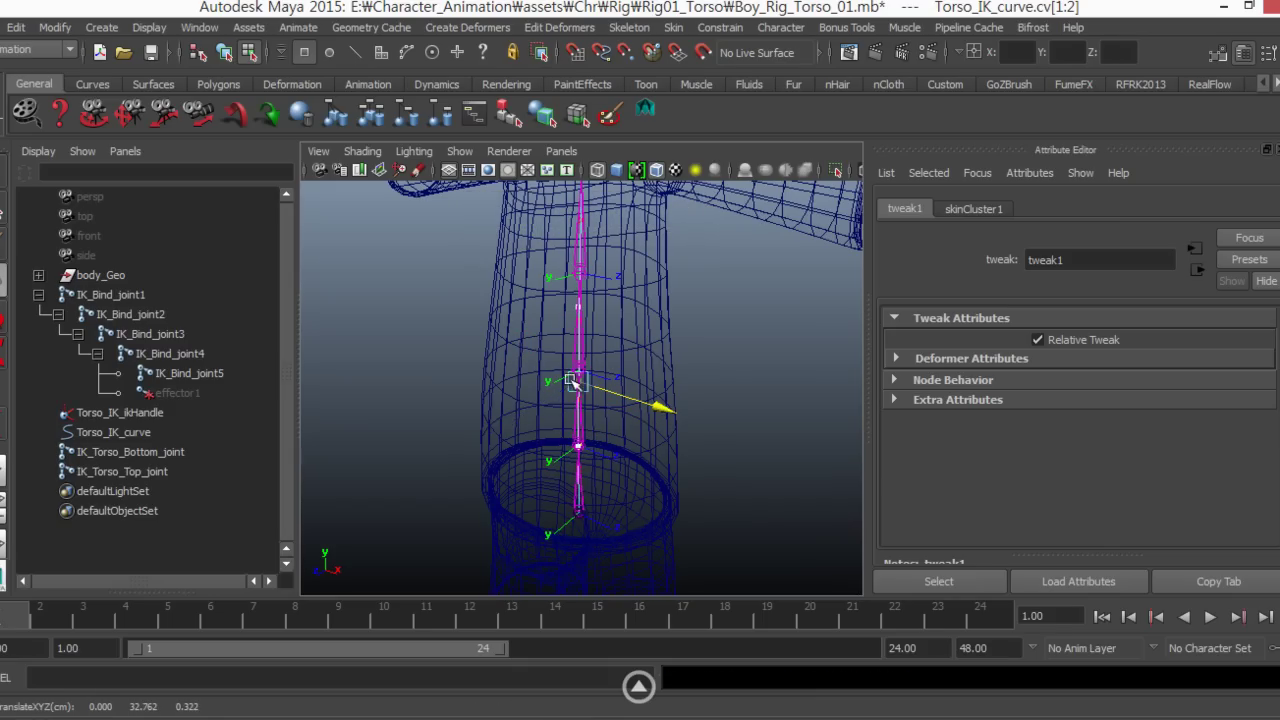
left_click(433, 522)
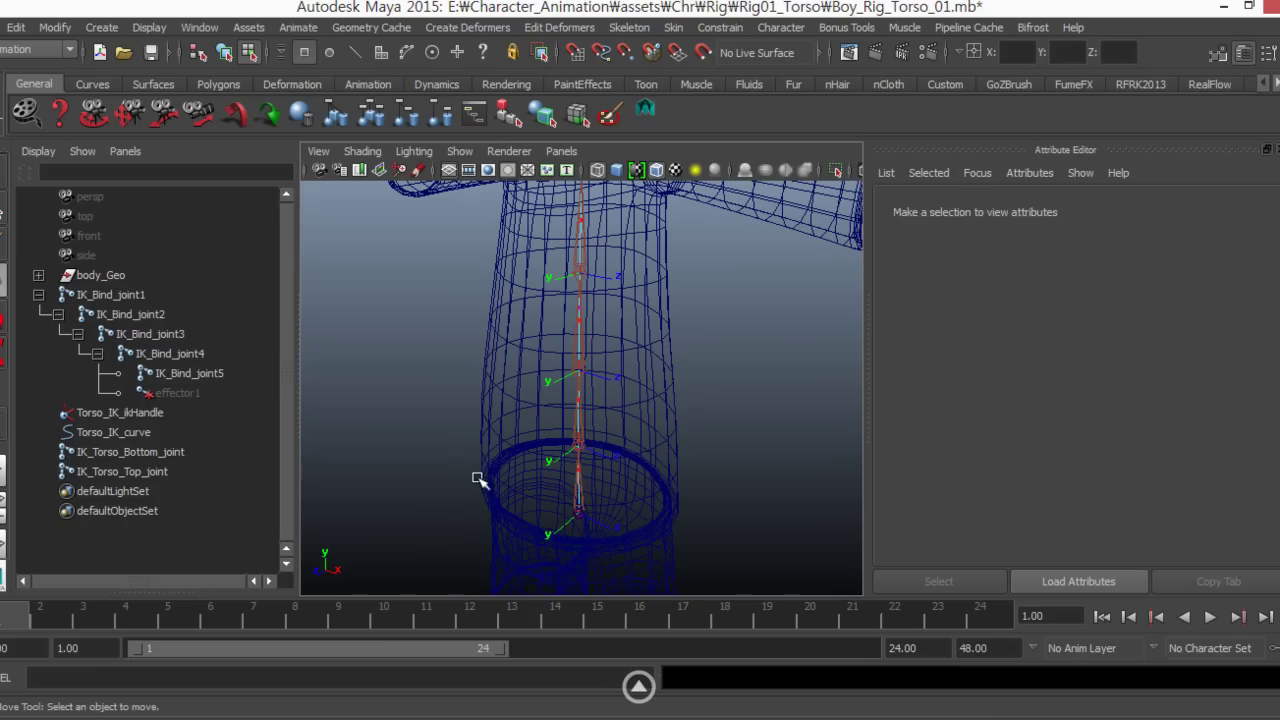
- Select the torso IK handle, frame the shoulders, then switch to object selection and clear it
left_click(120, 412)
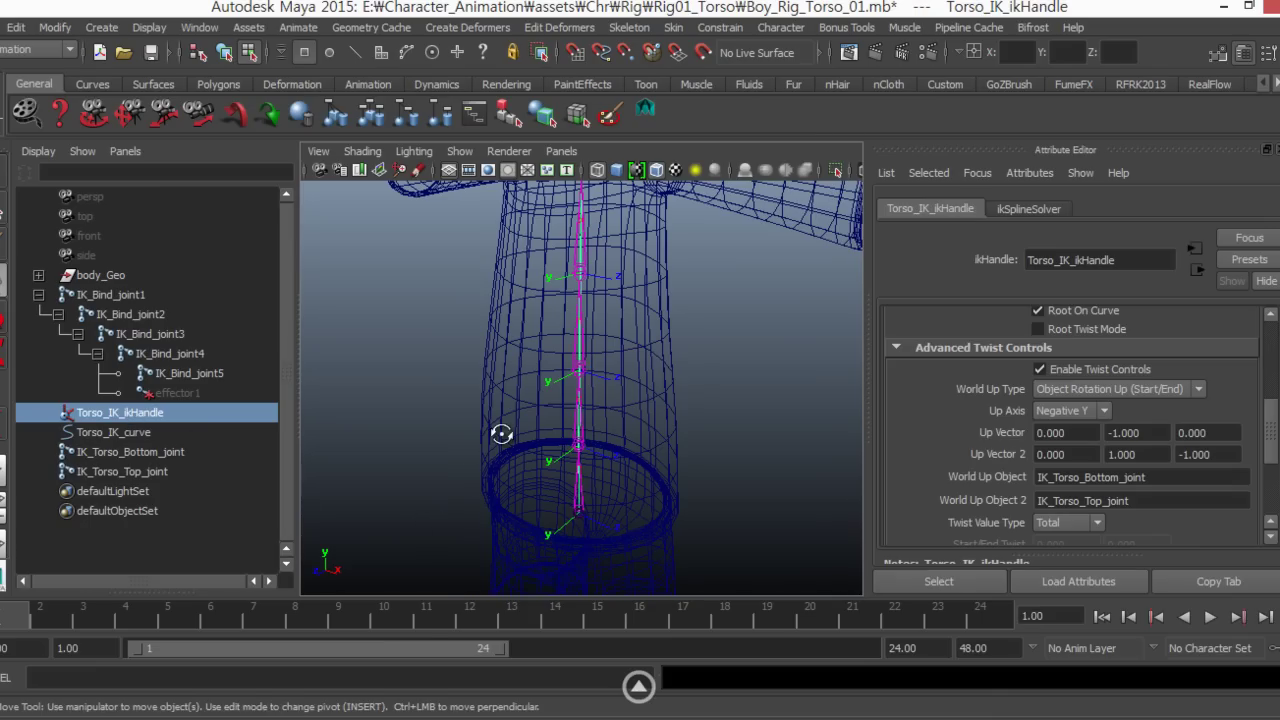
scroll(521, 445, "down", 3)
mouse_move(521, 445)
left_mouse_down("alt")
mouse_move(491, 457)
mouse_move(397, 449)
mouse_move(477, 508)
mouse_move(449, 502)
mouse_move(503, 503)
mouse_move(480, 506)
mouse_move(517, 523)
mouse_move(449, 514)
mouse_move(446, 491)
mouse_move(414, 491)
mouse_move(488, 466)
mouse_move(423, 454)
left_mouse_up("alt")
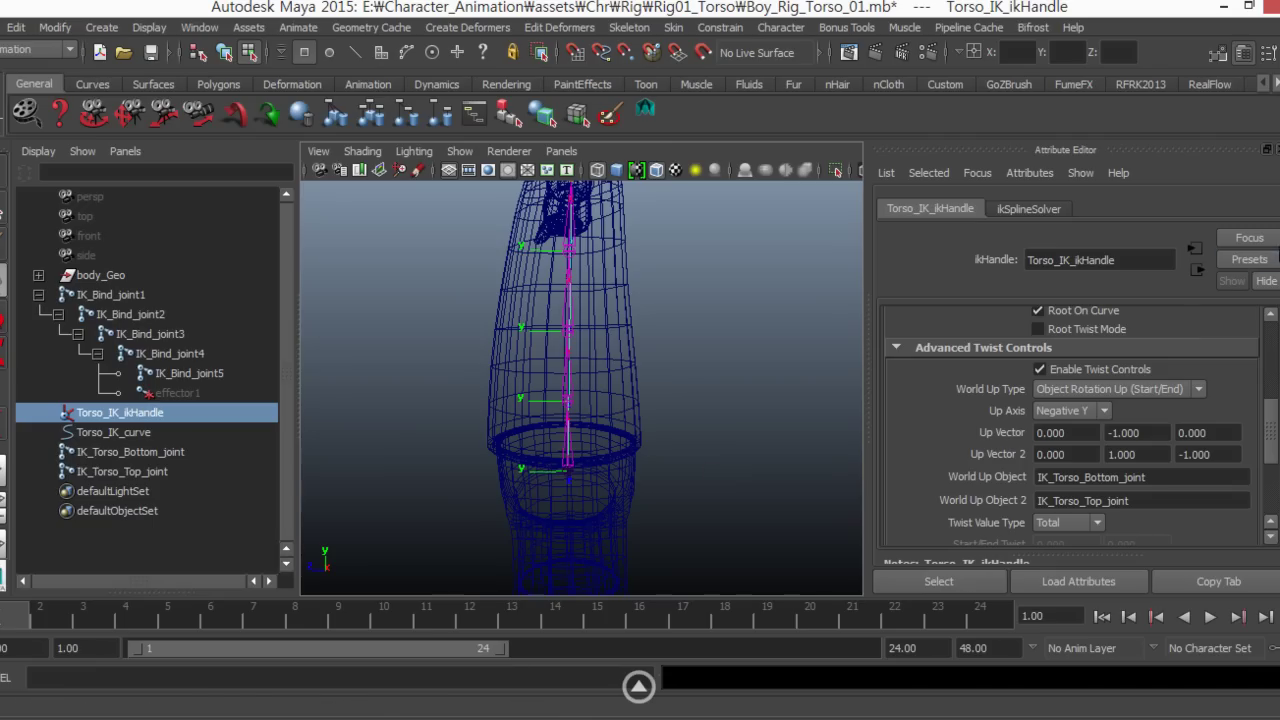
mouse_move(452, 411)
middle_mouse_down("alt")
mouse_move(517, 431)
mouse_move(551, 484)
middle_mouse_up("alt")
left_click(576, 484)
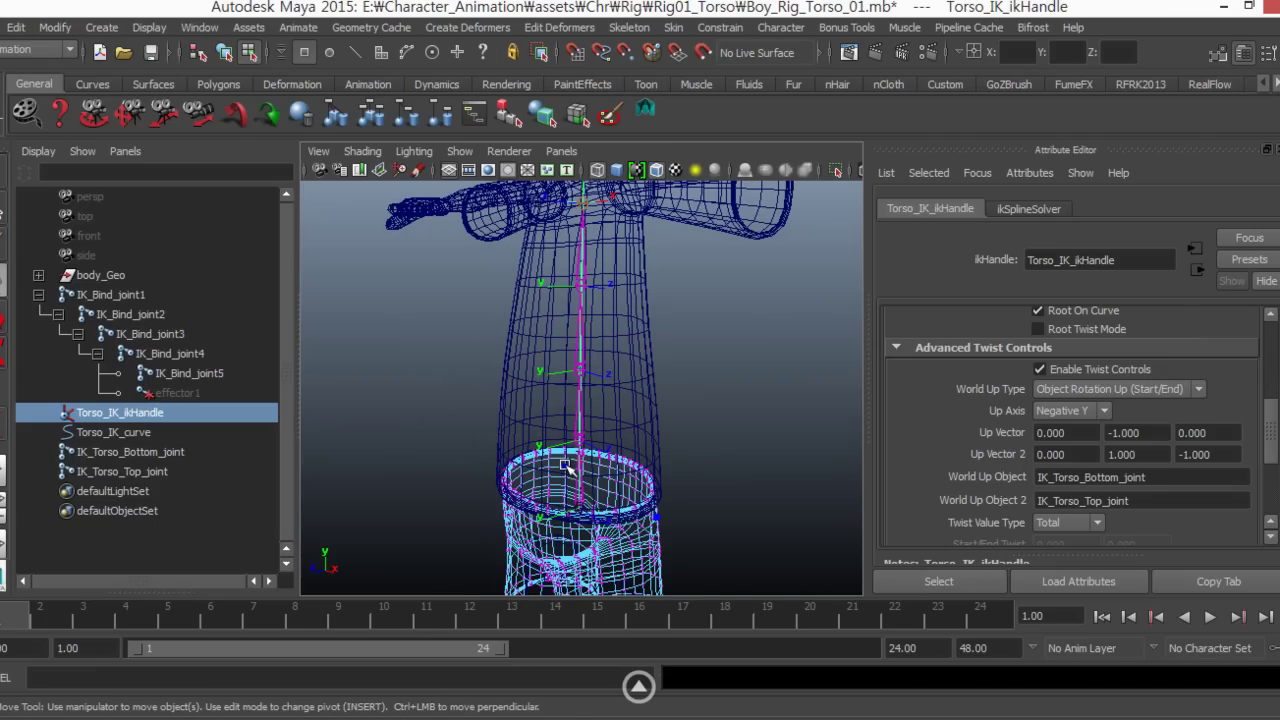
key("F8")
left_click(660, 495)
- Duplicate the IK_Bind_joint1 chain with Ctrl+D, creating IK_Bind_joint6
left_click(577, 491)
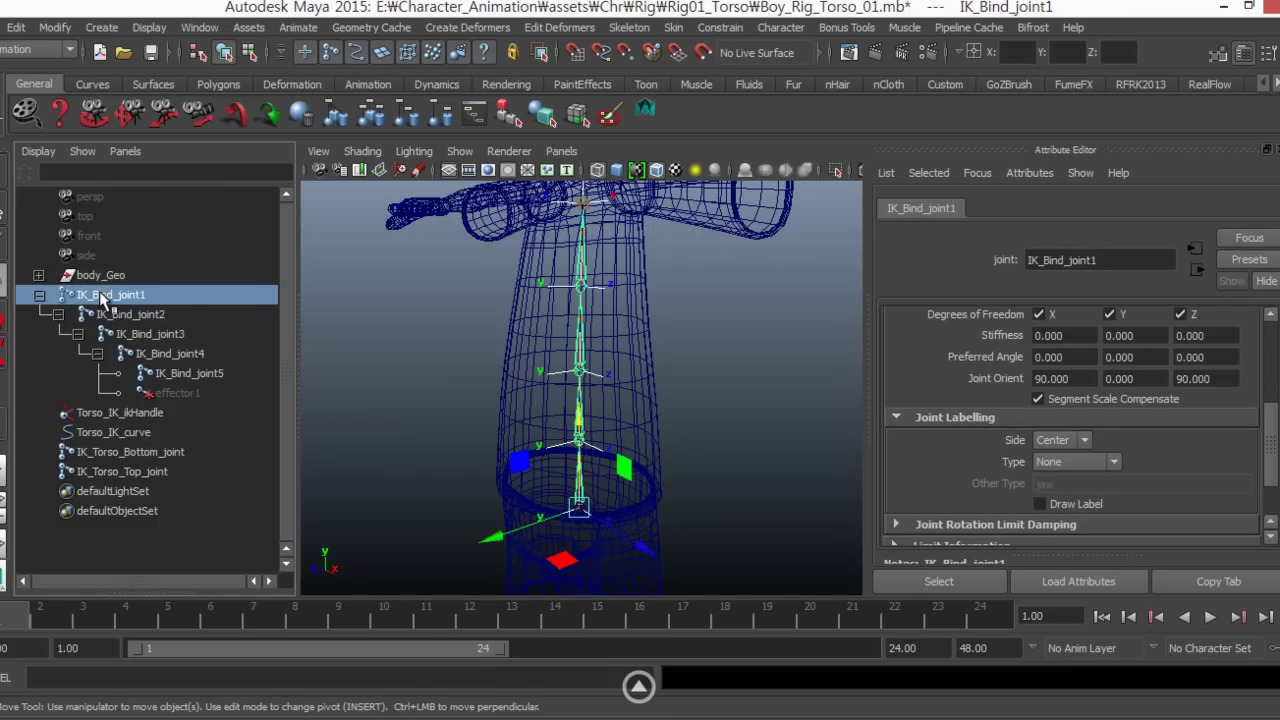
left_click_drag(458, 414, 425, 428, "alt")
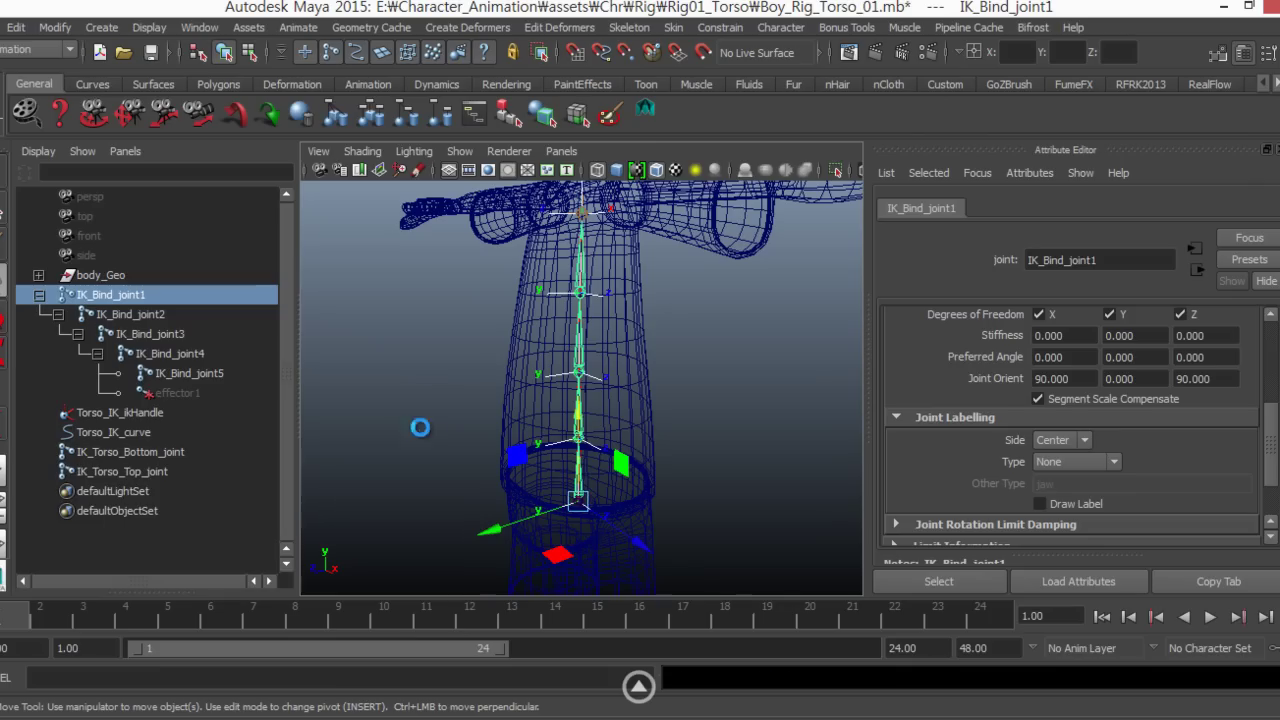
key("ctrl+d")
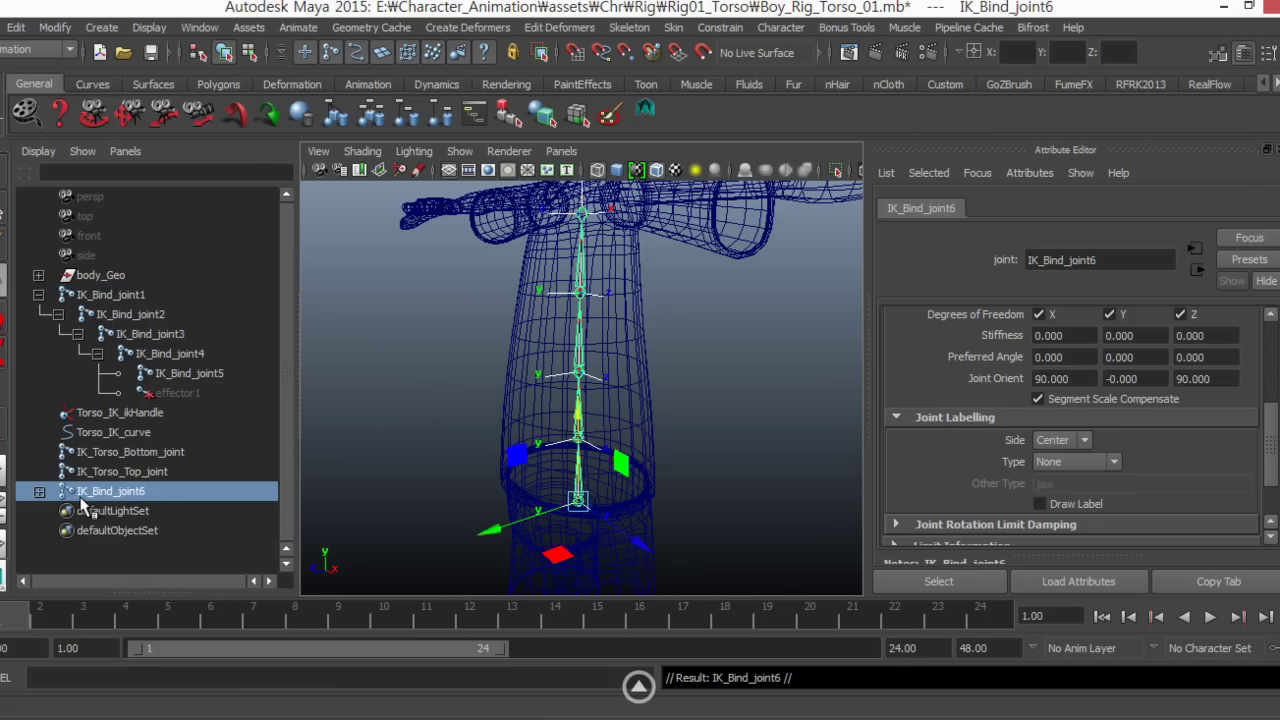
middle_click_drag(82, 505, 90, 312)
- Use Search and Replace Names to replace IK with Torso_FK on the duplicate chain
left_click(55, 28)
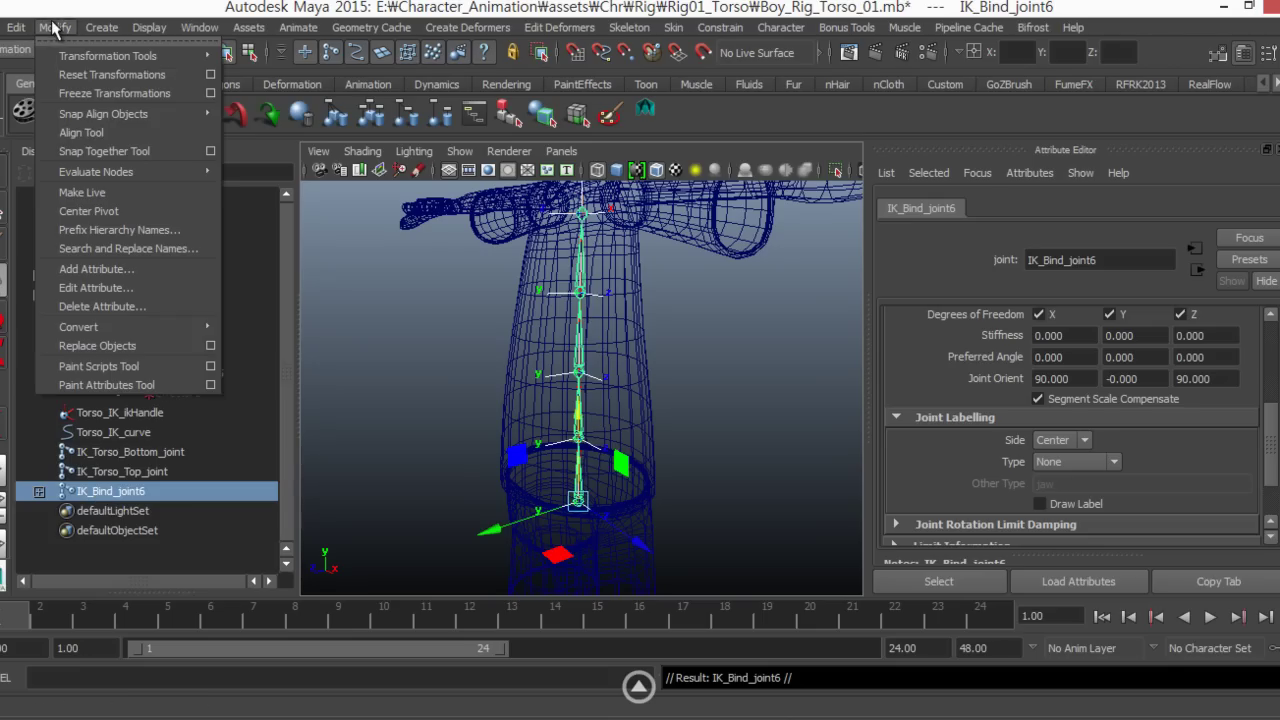
left_click(134, 254)
type("IK")
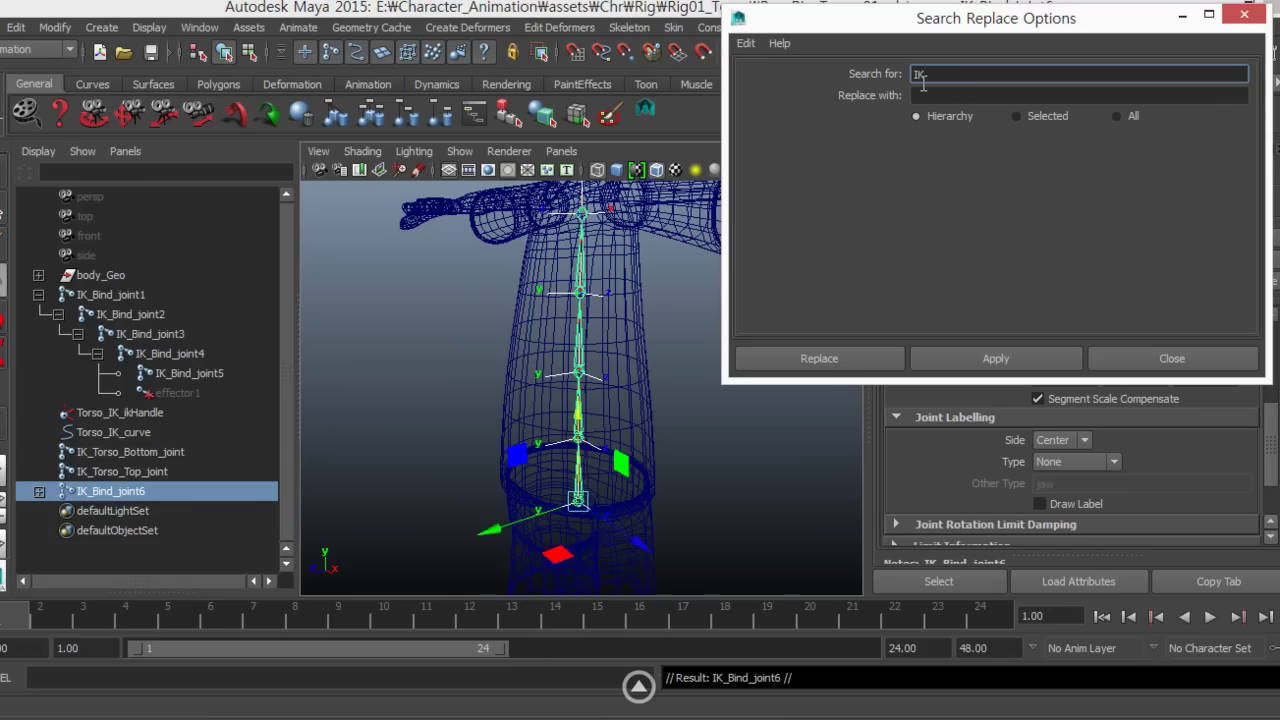
key("Tab")
type("Torso_FK")
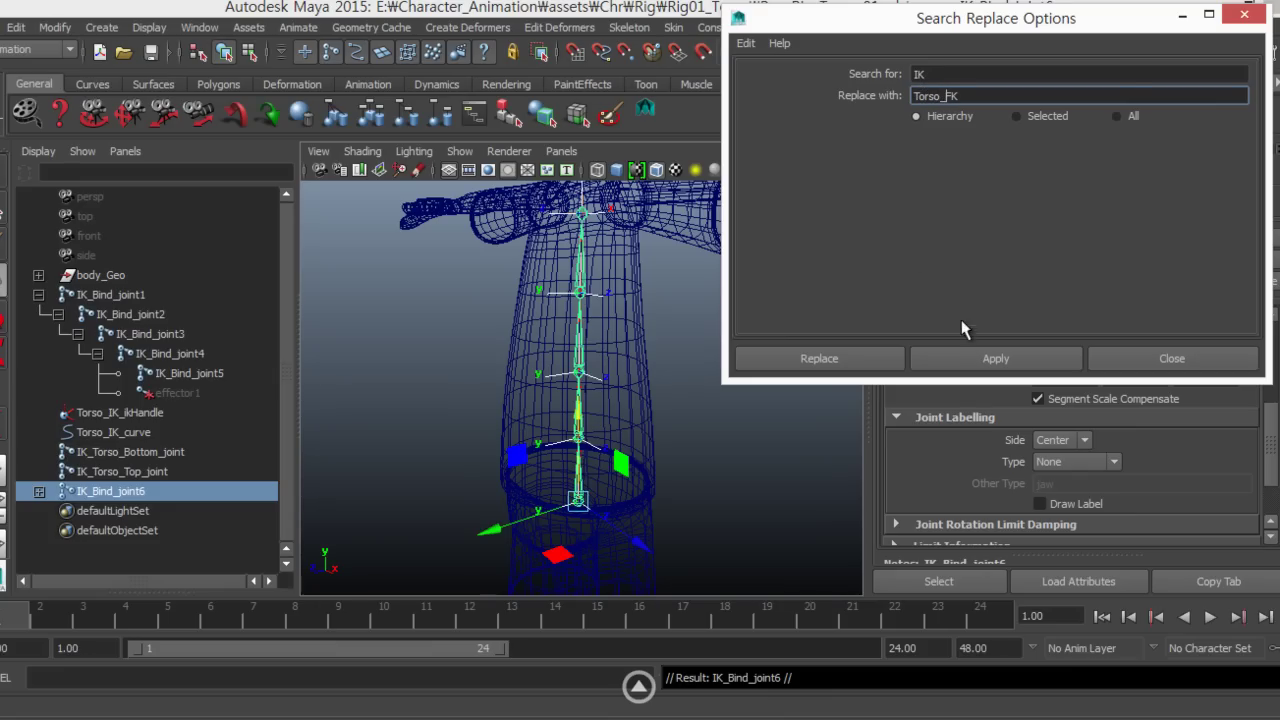
left_click(990, 357)
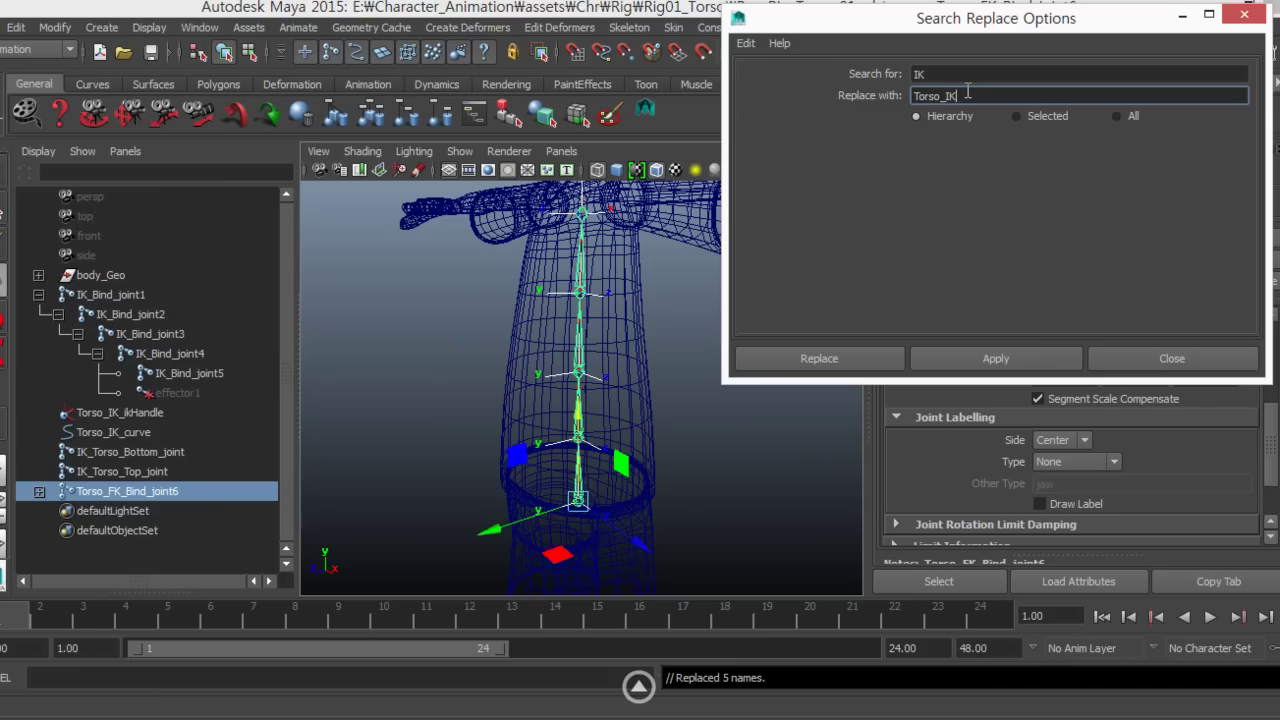
- Replace IK with Torso_IK on the original chain, giving Torso_IK_Bind_joint1–5
left_click(90, 295)
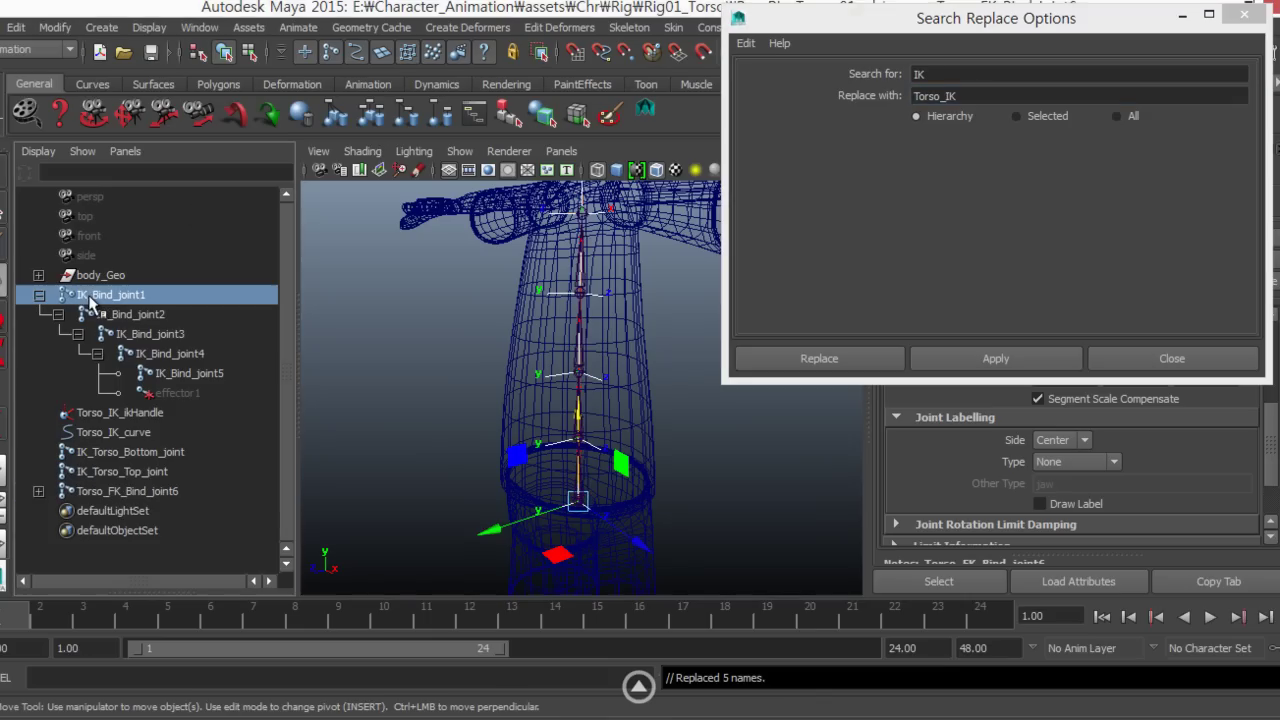
left_click(995, 358)
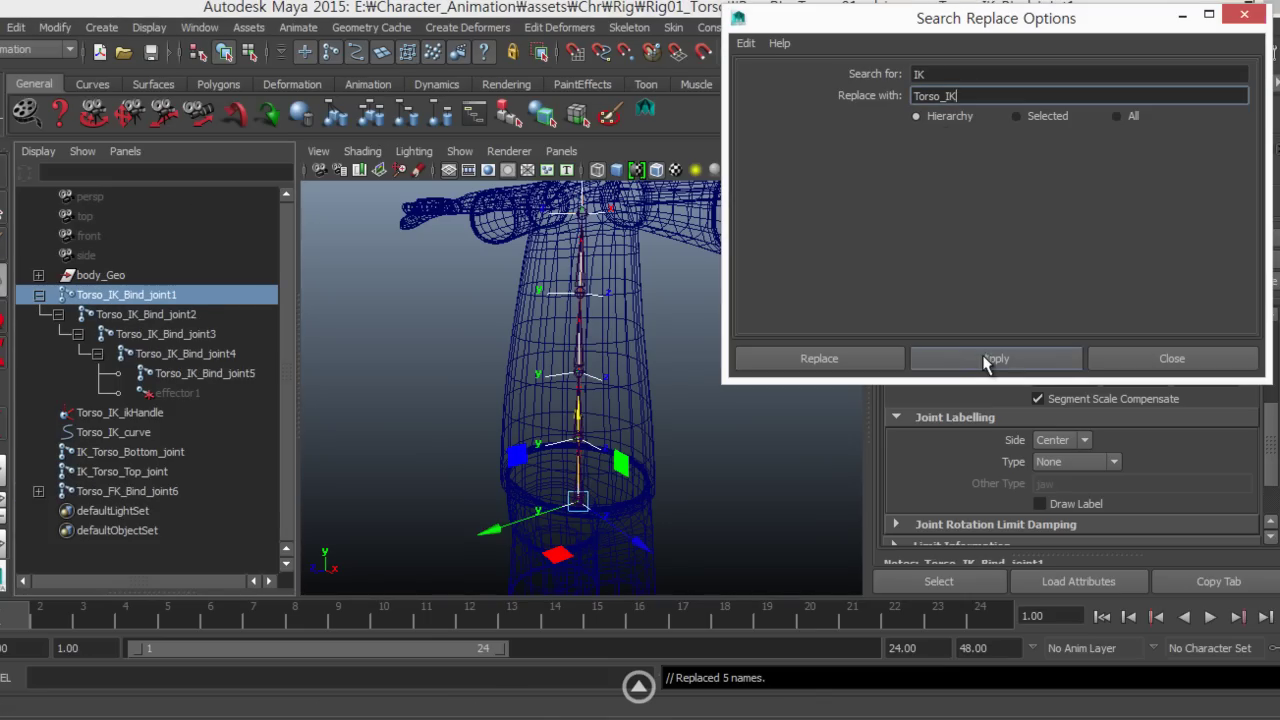
left_click(1143, 372)
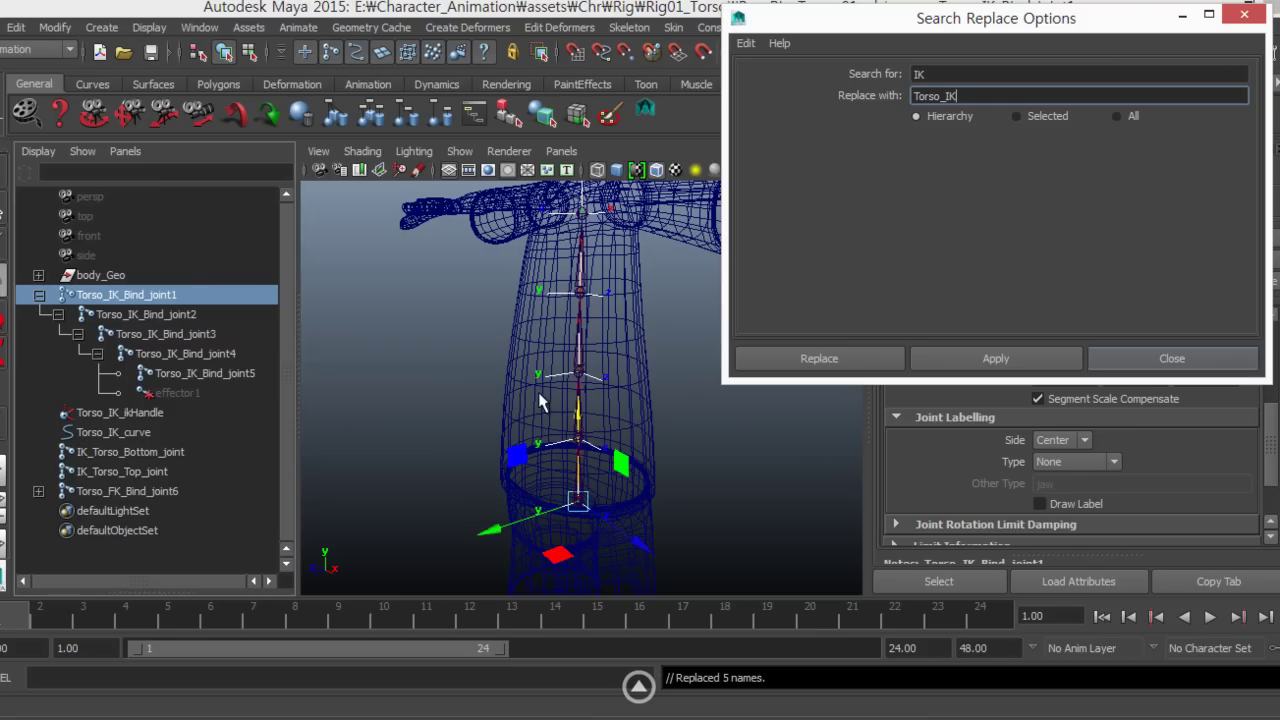
left_click(104, 478)
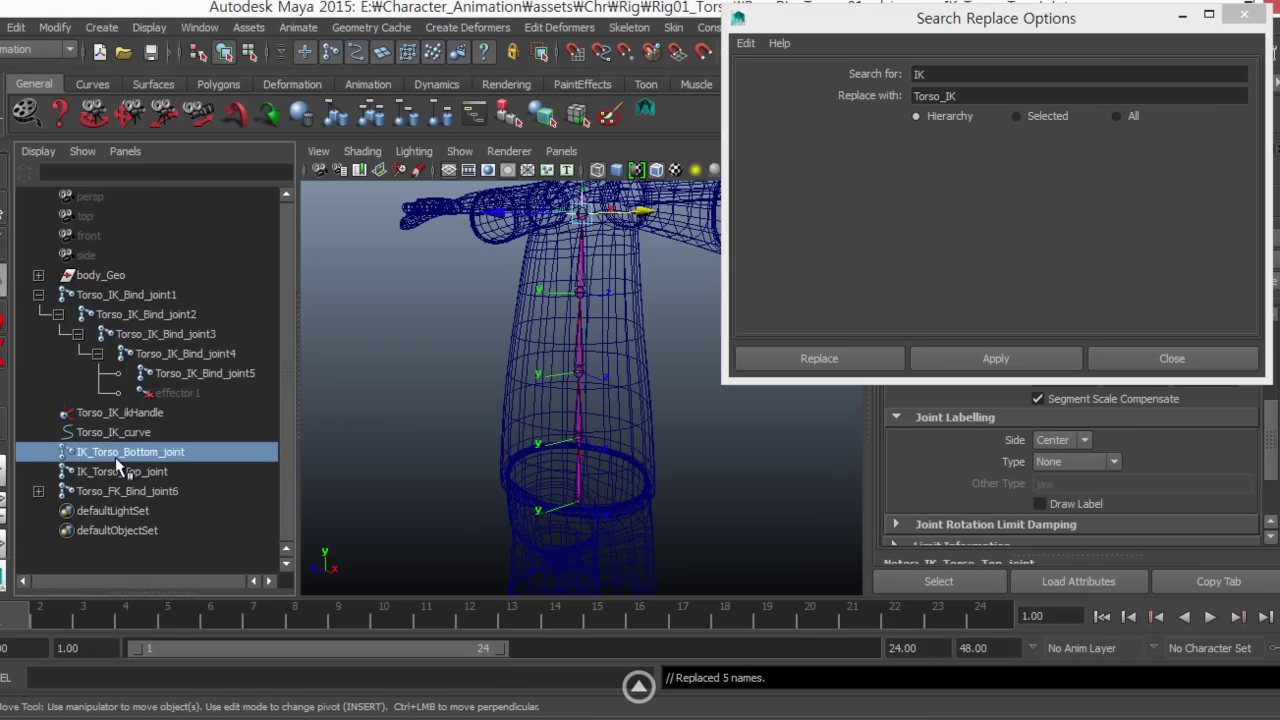
left_click(127, 491)
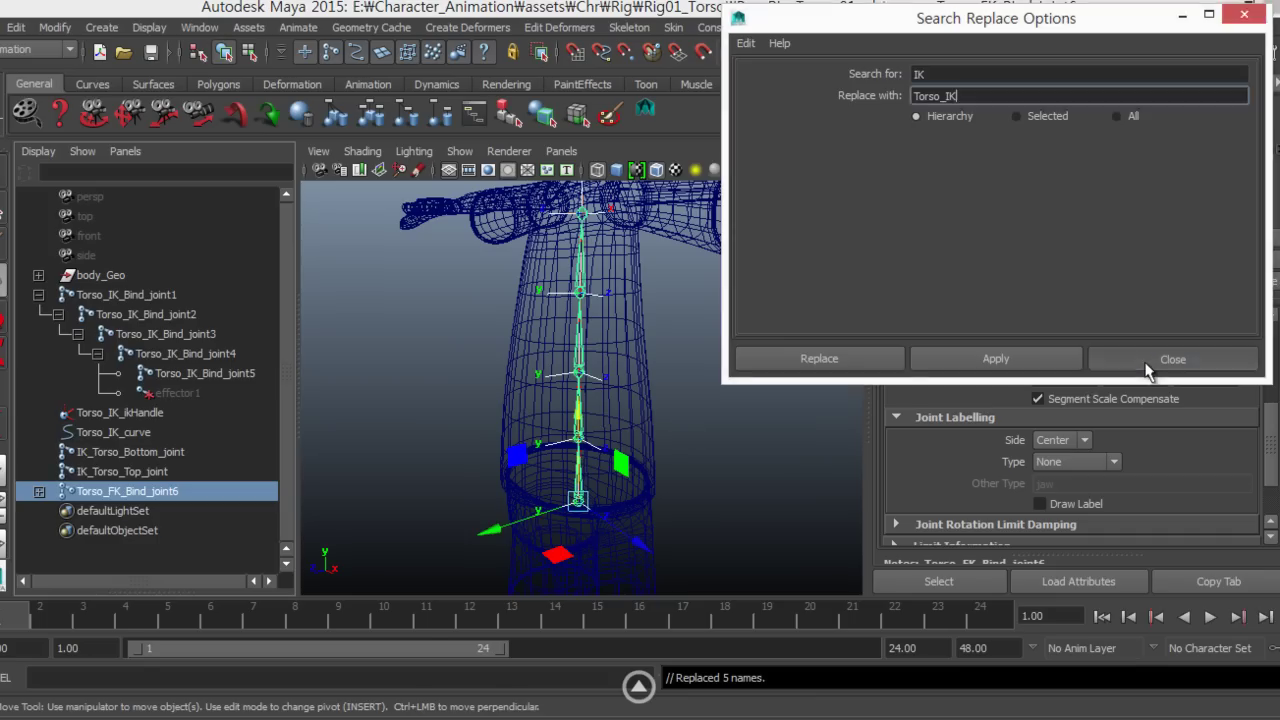
left_click(1100, 358)
mouse_move(152, 513)
middle_mouse_down()
mouse_move(60, 476)
mouse_move(72, 462)
mouse_move(42, 497)
mouse_move(358, 458)
mouse_move(405, 467)
middle_mouse_up()
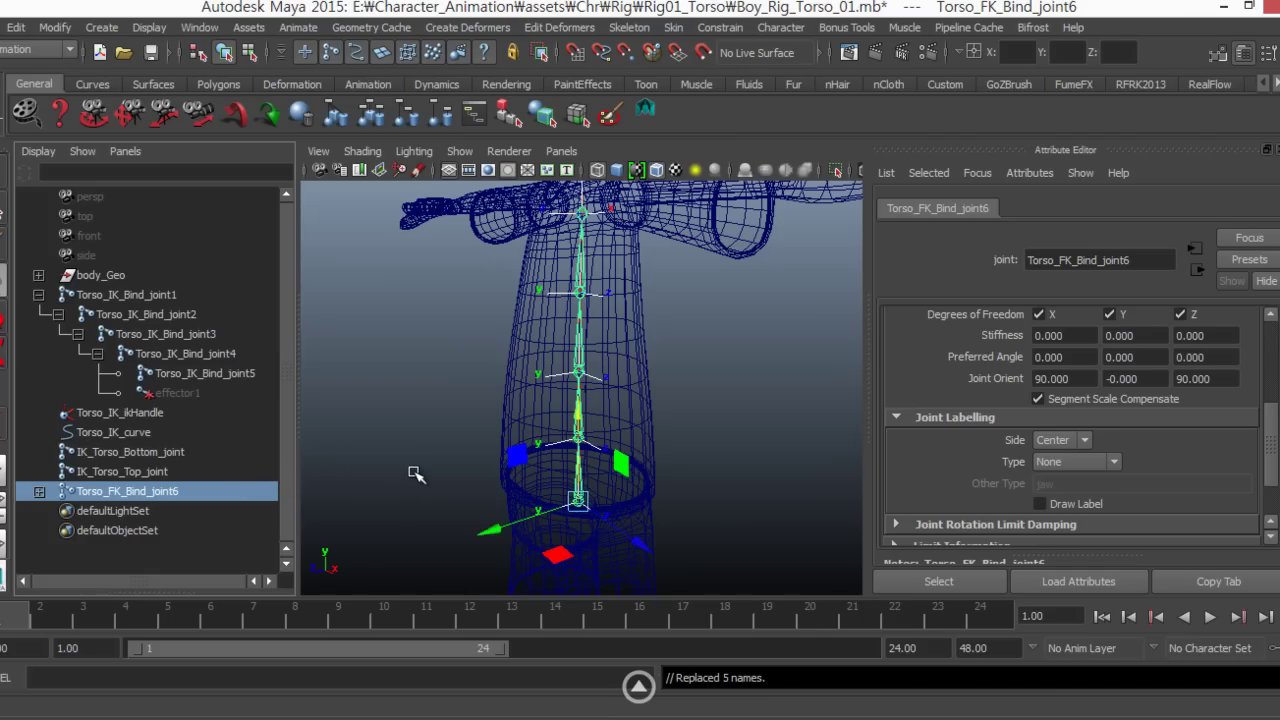
middle_click_drag(416, 474, 421, 494)
mouse_move(420, 492)
left_mouse_down("alt")
mouse_move(366, 477)
mouse_move(460, 480)
left_mouse_up("alt")
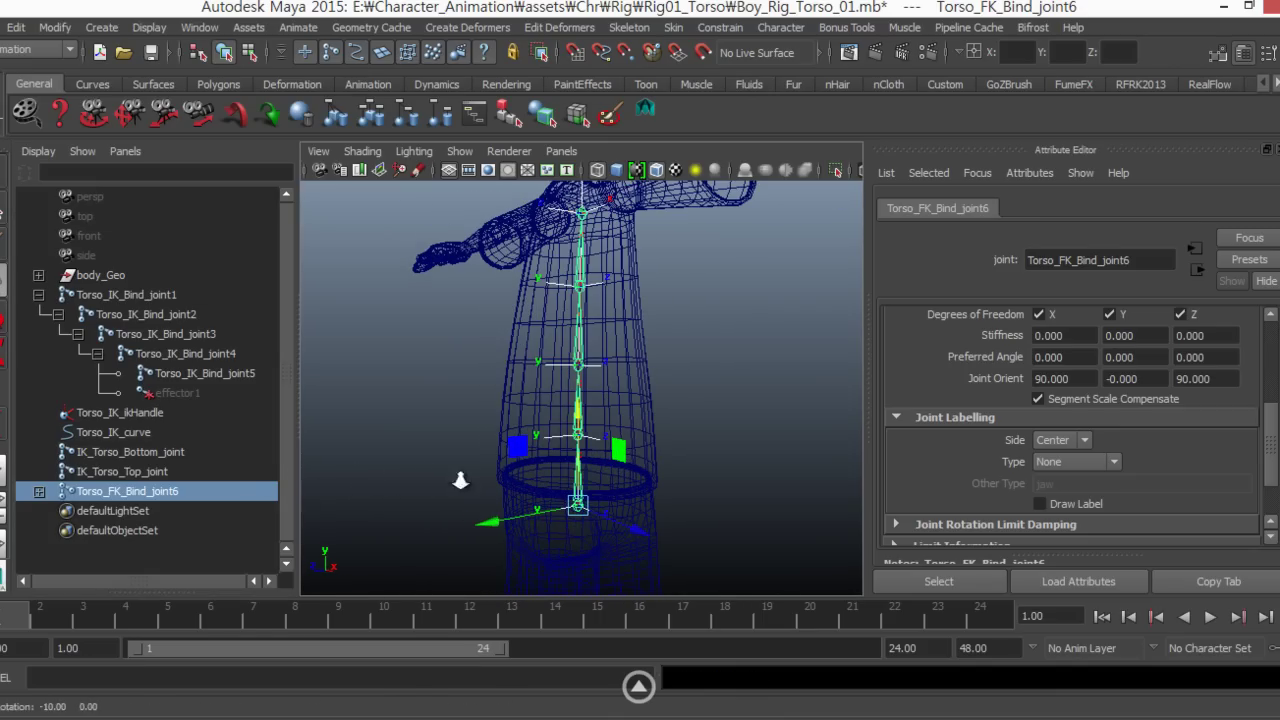
key("w")
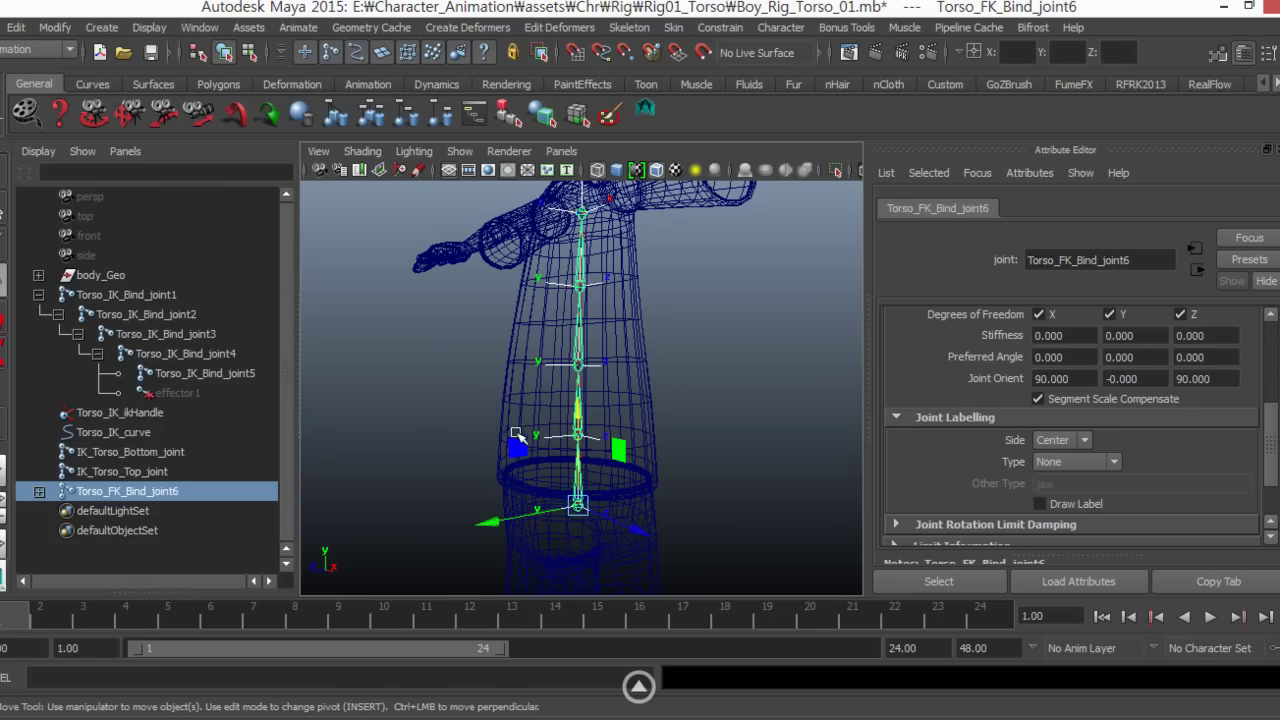
left_click_drag(478, 446, 443, 446, "alt")
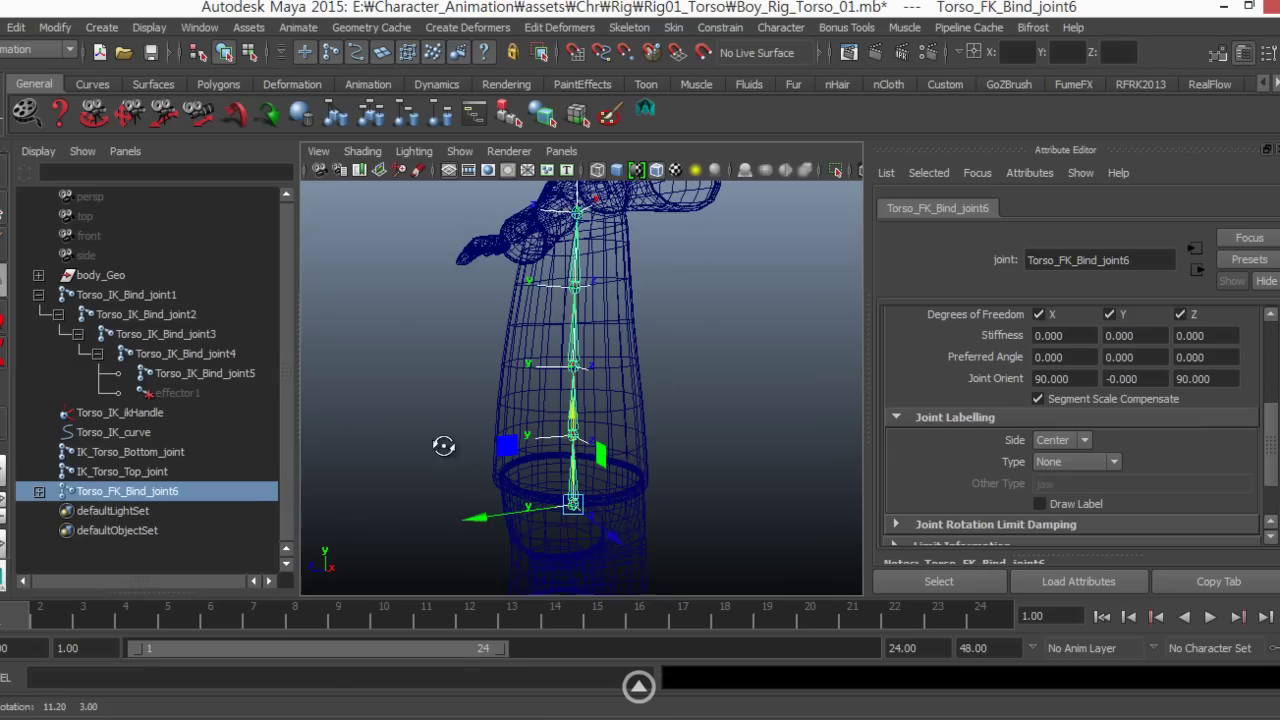
left_click(39, 491)
left_click(138, 512)
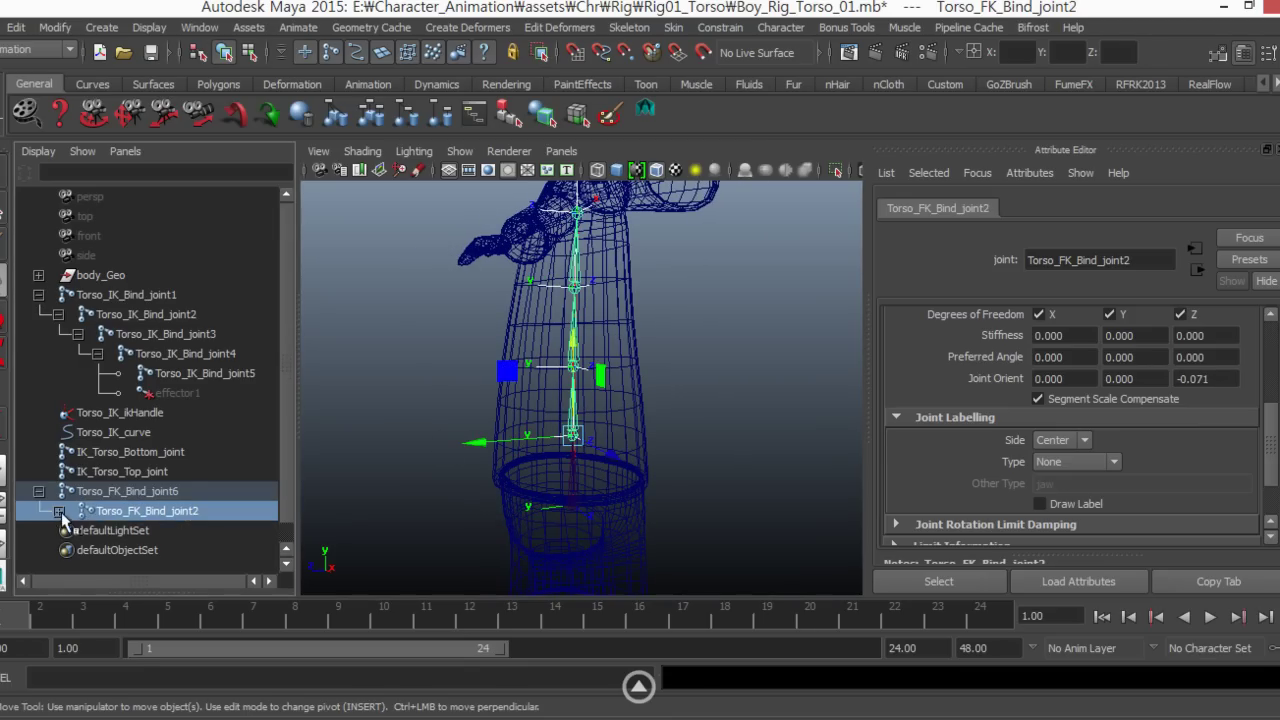
left_click(58, 511)
left_click(142, 531)
key("e")
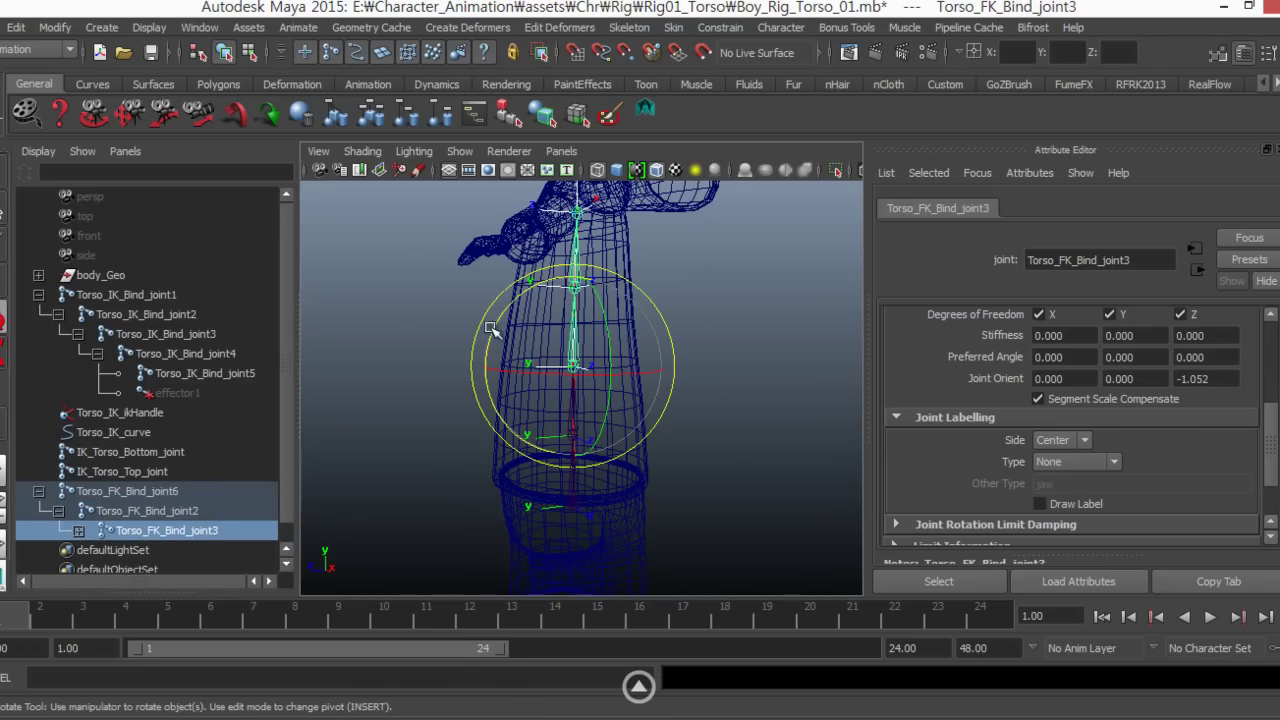
mouse_move(490, 328)
left_mouse_down()
mouse_move(481, 378)
mouse_move(494, 357)
left_mouse_up()
key("ctrl+z")
mouse_move(580, 322)
left_mouse_down()
mouse_move(510, 312)
mouse_move(475, 360)
left_mouse_up()
key("ctrl+z")
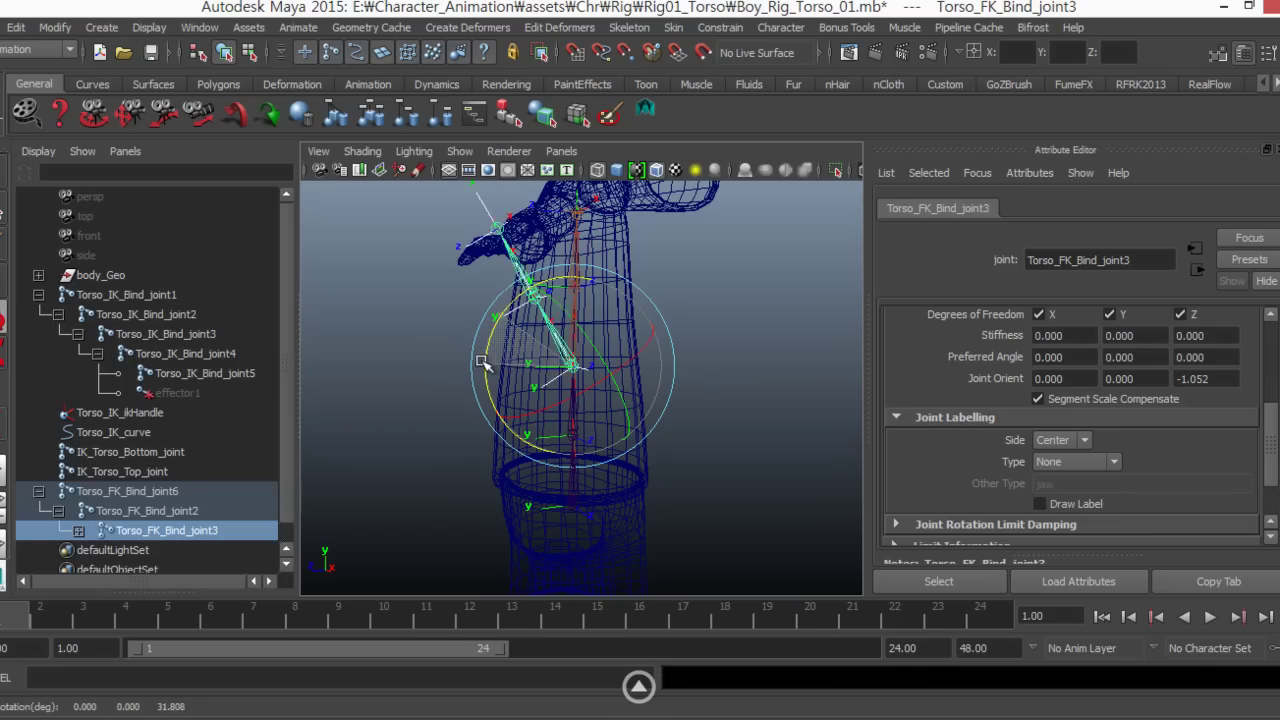
key("ctrl+z")
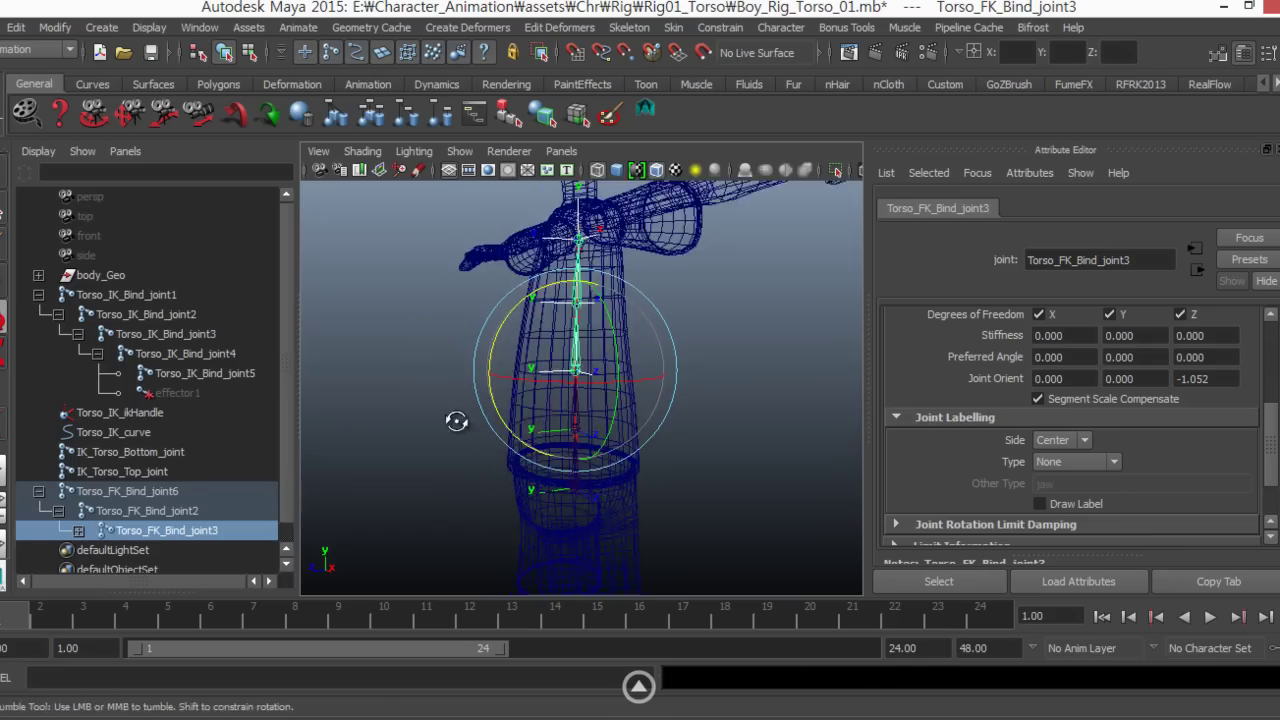
left_click(62, 491)
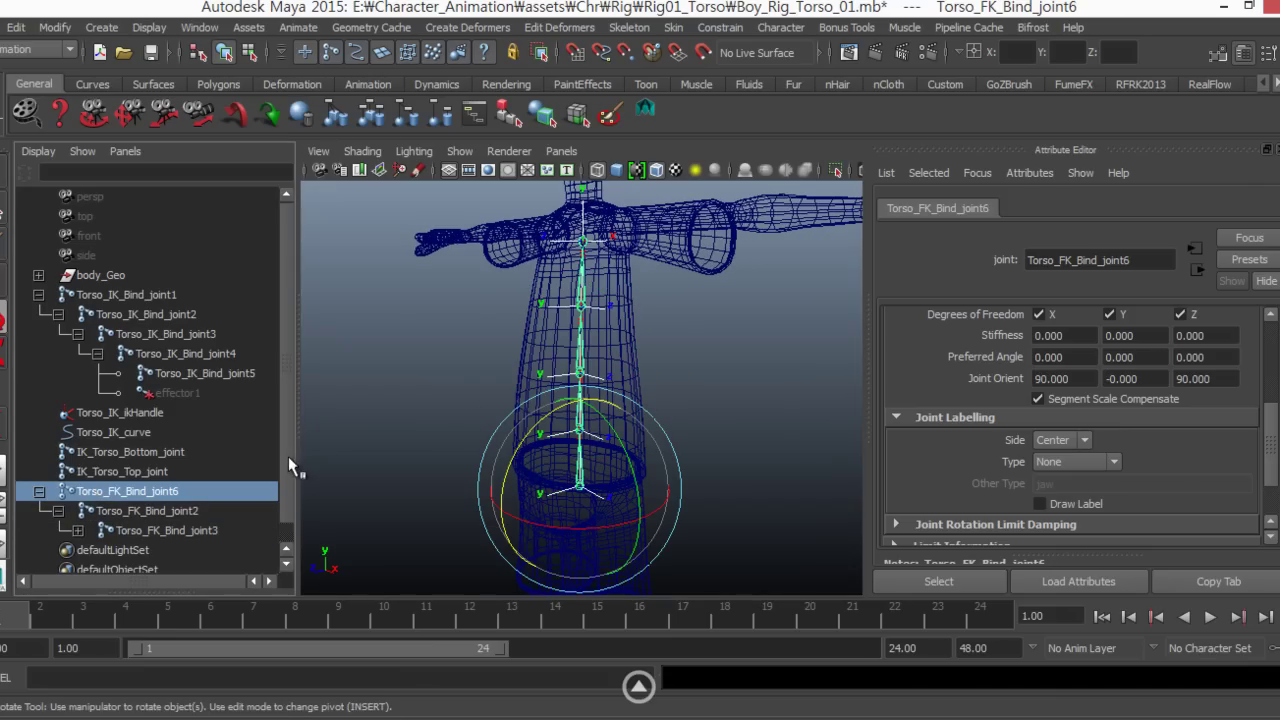
scroll(288, 461, "down", 1)
- Select IK_Torso_Bottom_joint and IK_Torso_Top_joint, then open Create > NURBS Primitives
left_click(88, 434)
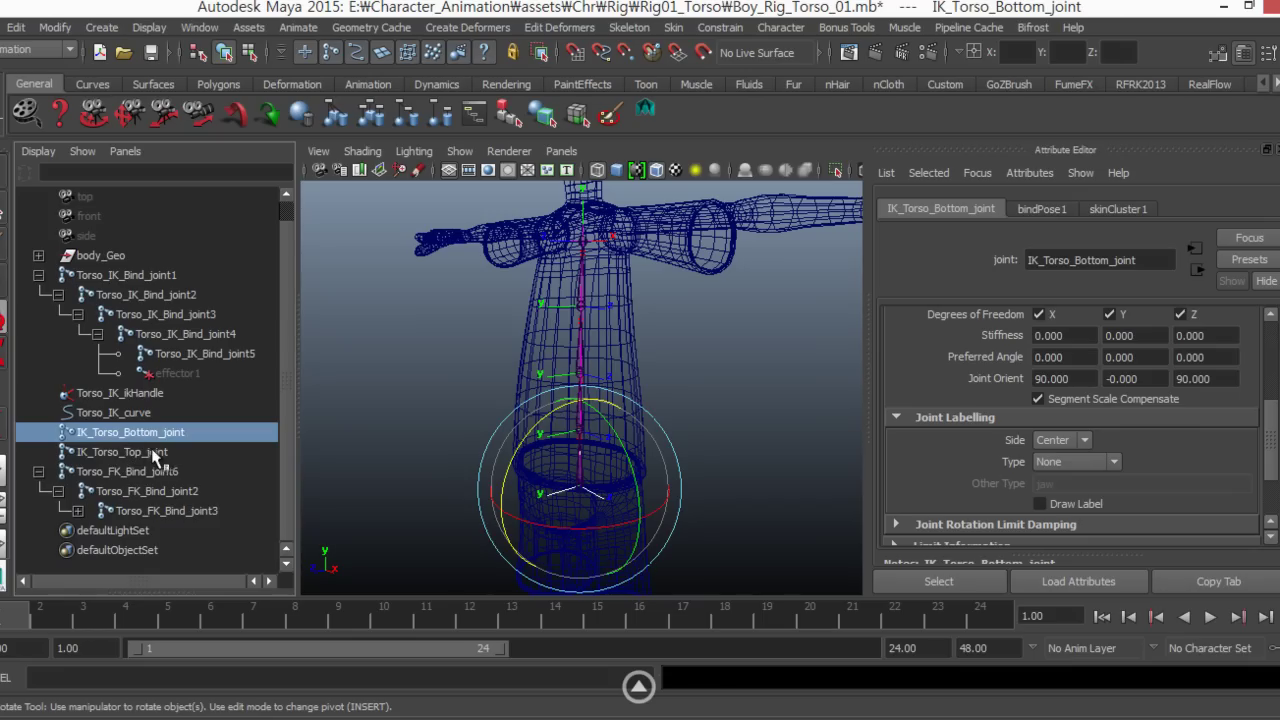
left_click(128, 452)
left_click(127, 435)
left_click(127, 450)
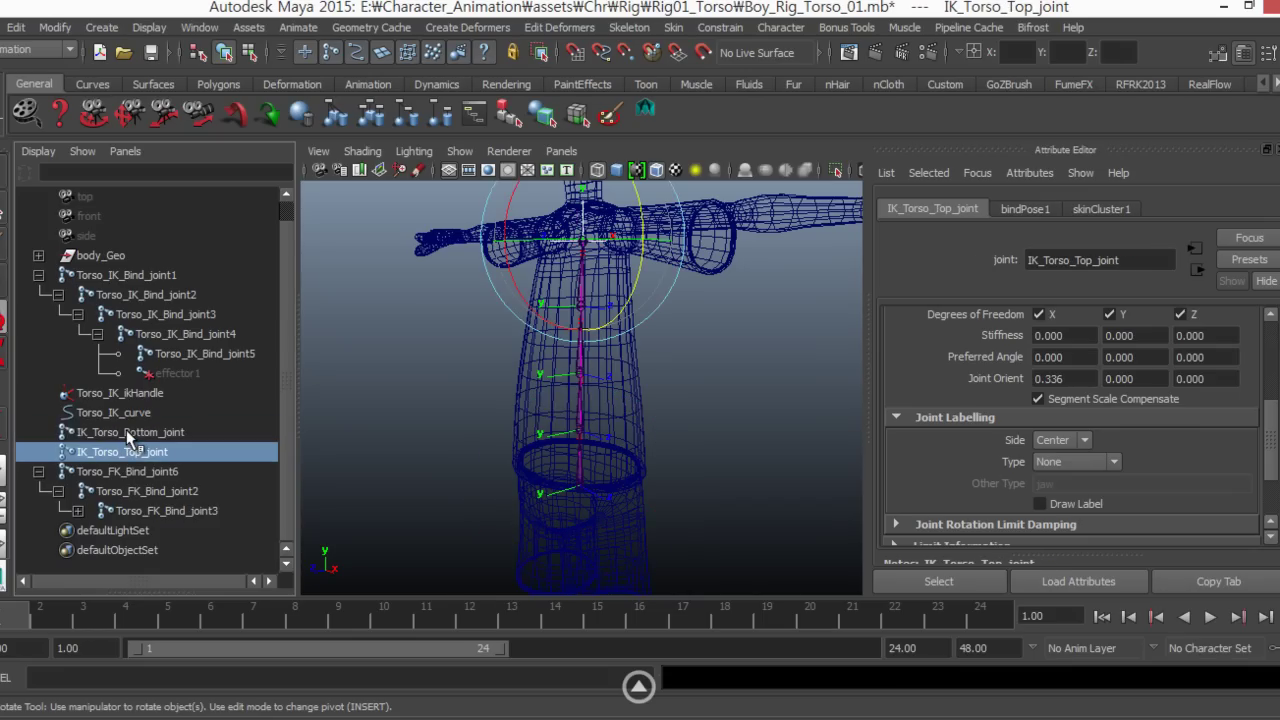
left_click(128, 435)
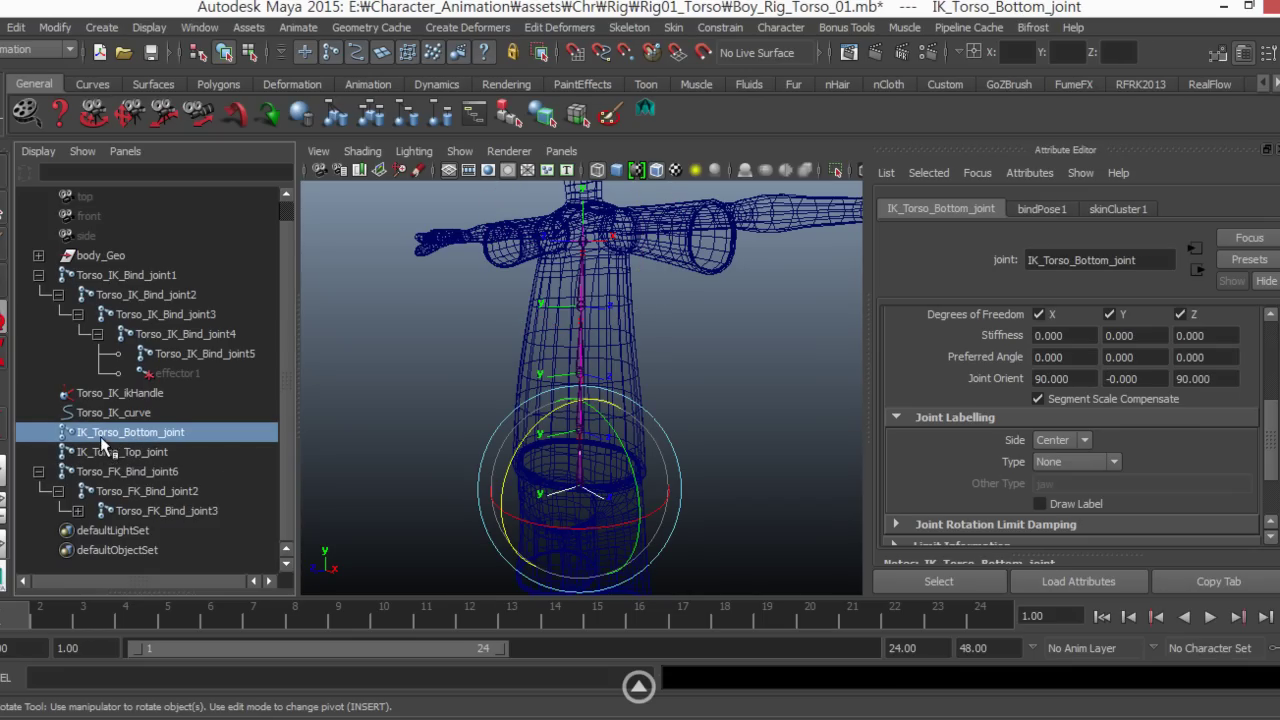
mouse_move(100, 436)
middle_mouse_down()
mouse_move(161, 435)
mouse_move(140, 466)
middle_mouse_up()
left_click(140, 455)
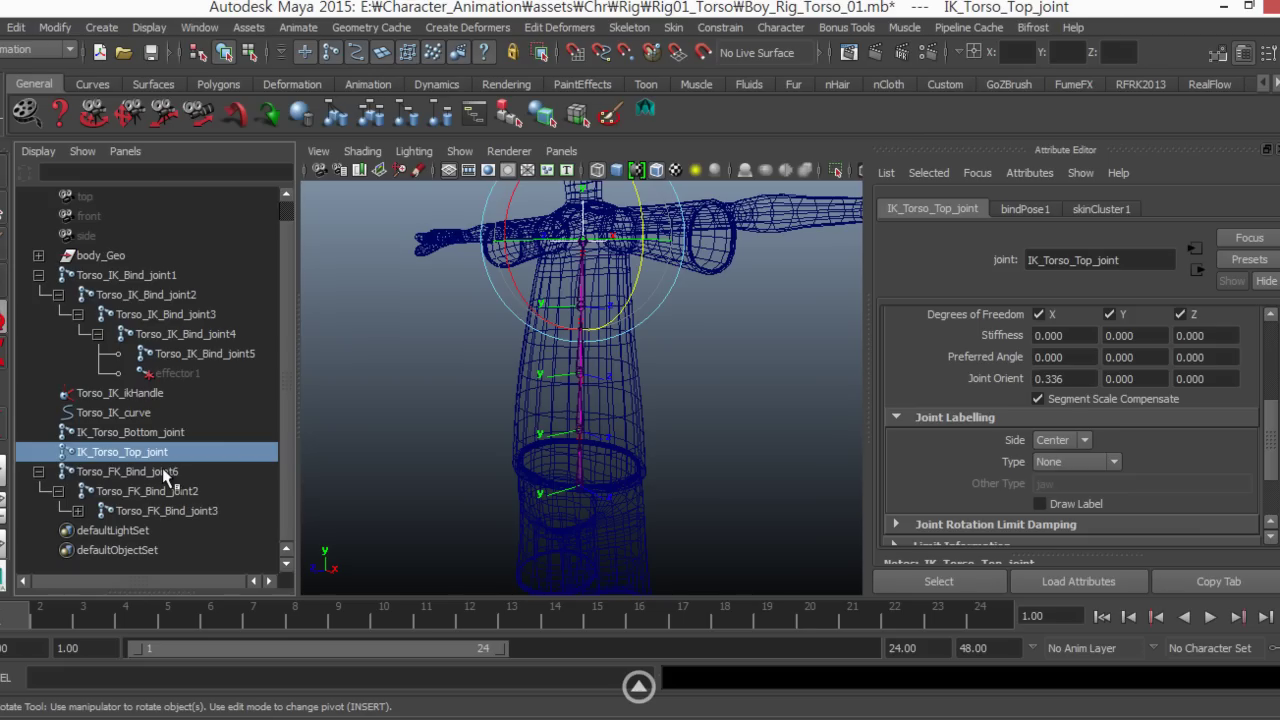
mouse_move(405, 420)
left_mouse_down("alt")
mouse_move(349, 383)
mouse_move(400, 438)
mouse_move(451, 411)
left_mouse_up("alt")
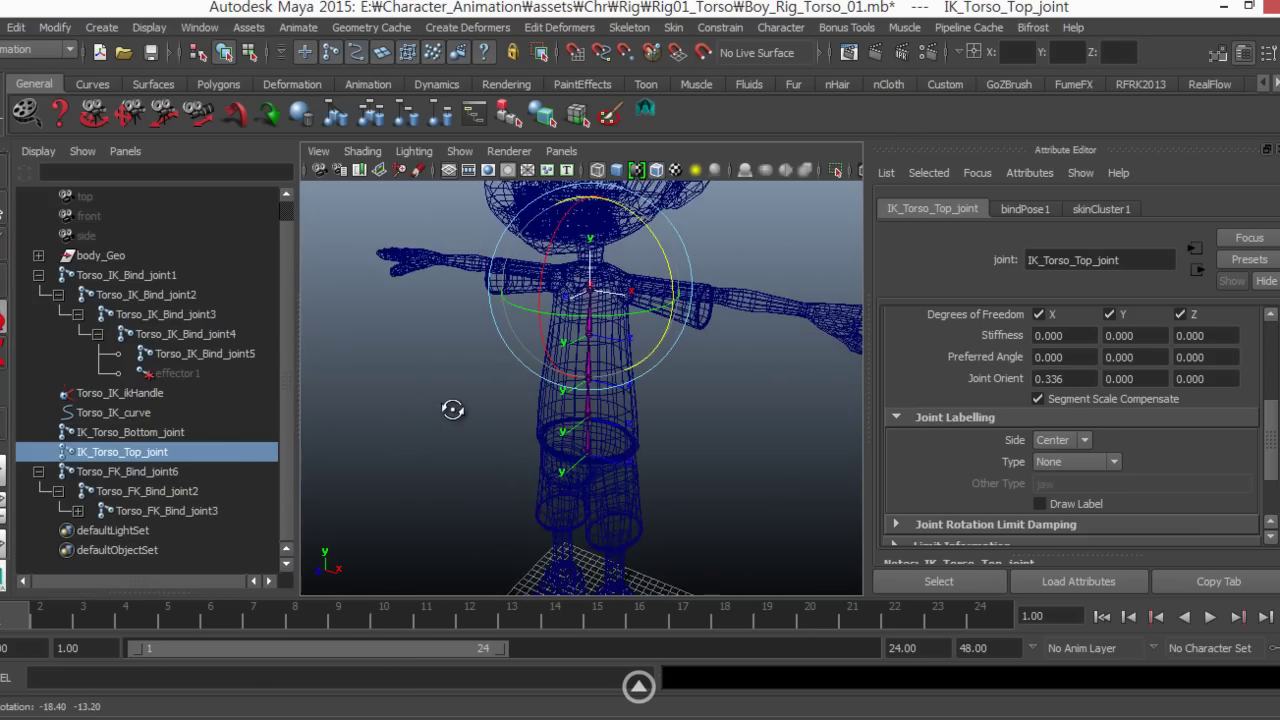
left_click(102, 27)
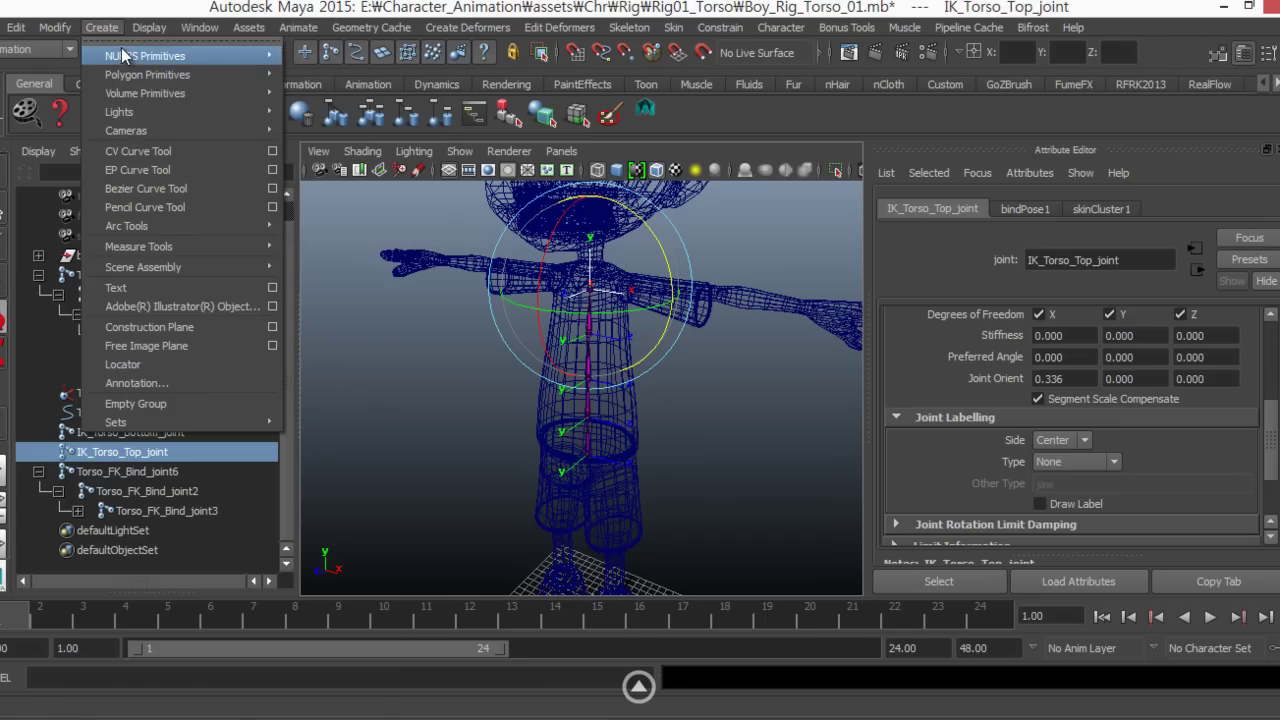
mouse_move(145, 56)
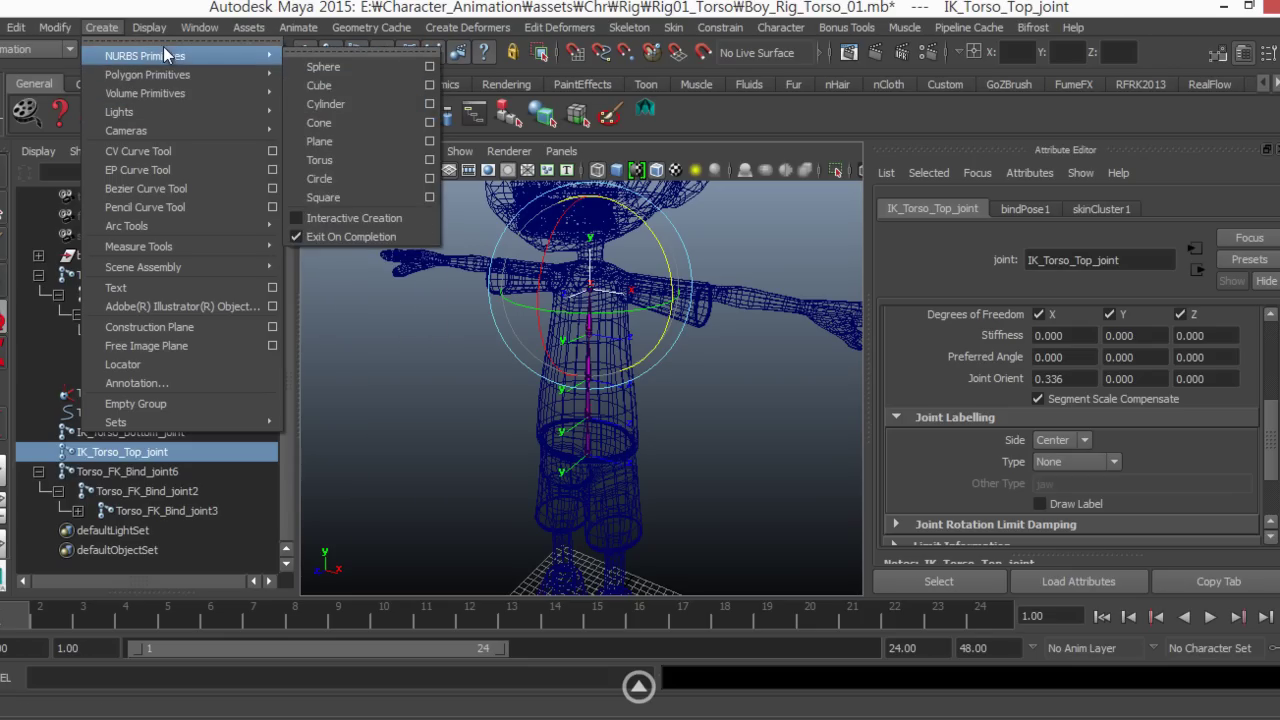
- Create a NURBS circle, then scale and move it to fit around the torso's waist
left_click(327, 182)
left_click_drag(399, 415, 420, 438, "alt")
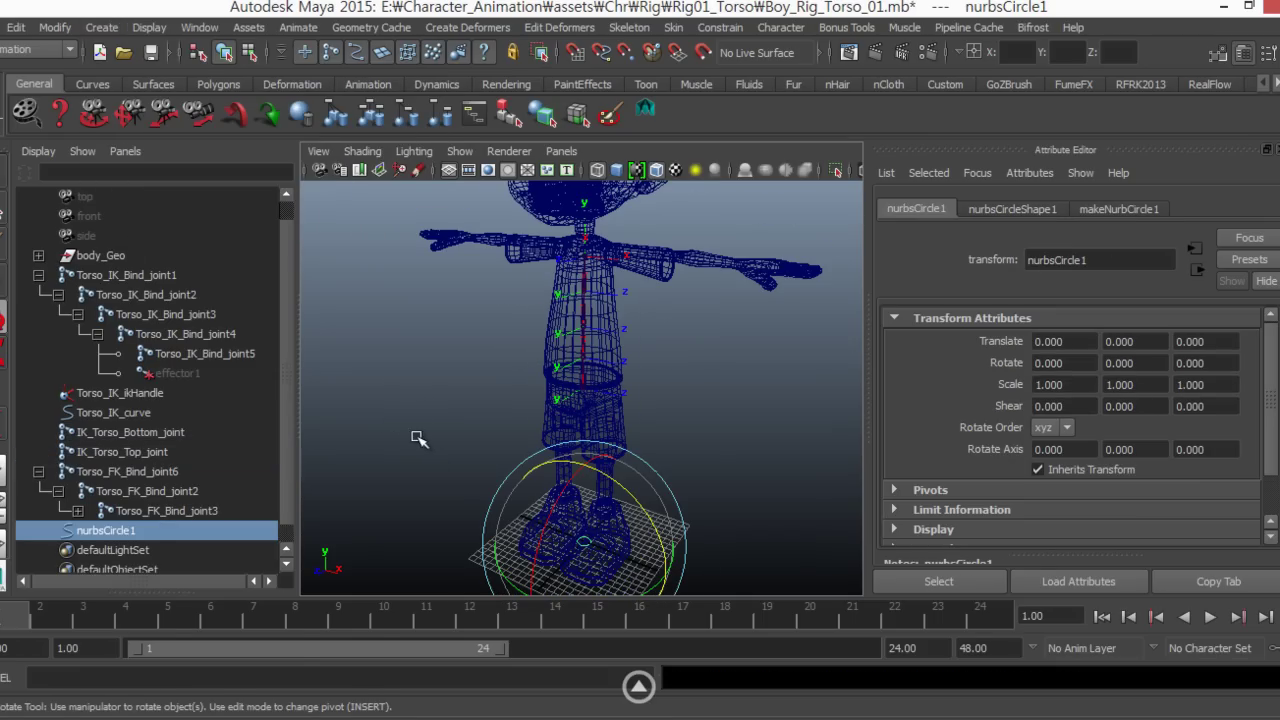
key("r")
left_click_drag(584, 543, 700, 563)
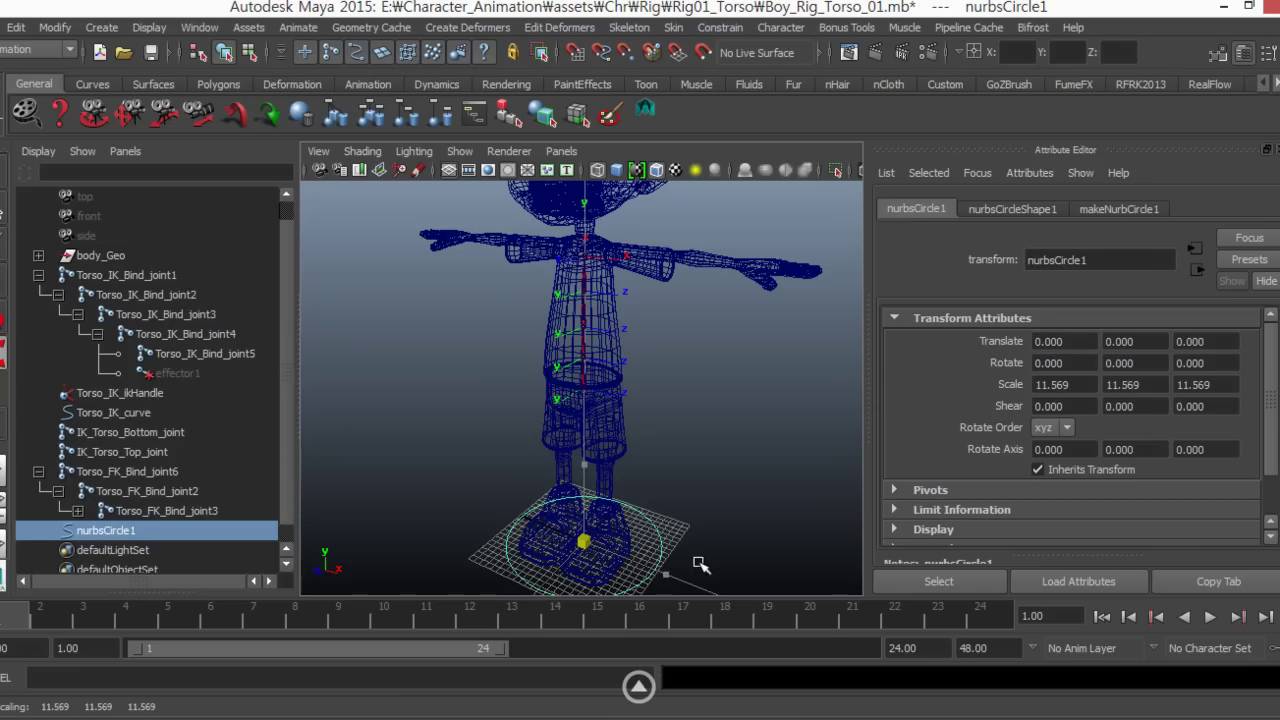
key("w")
left_click_drag(583, 482, 581, 288)
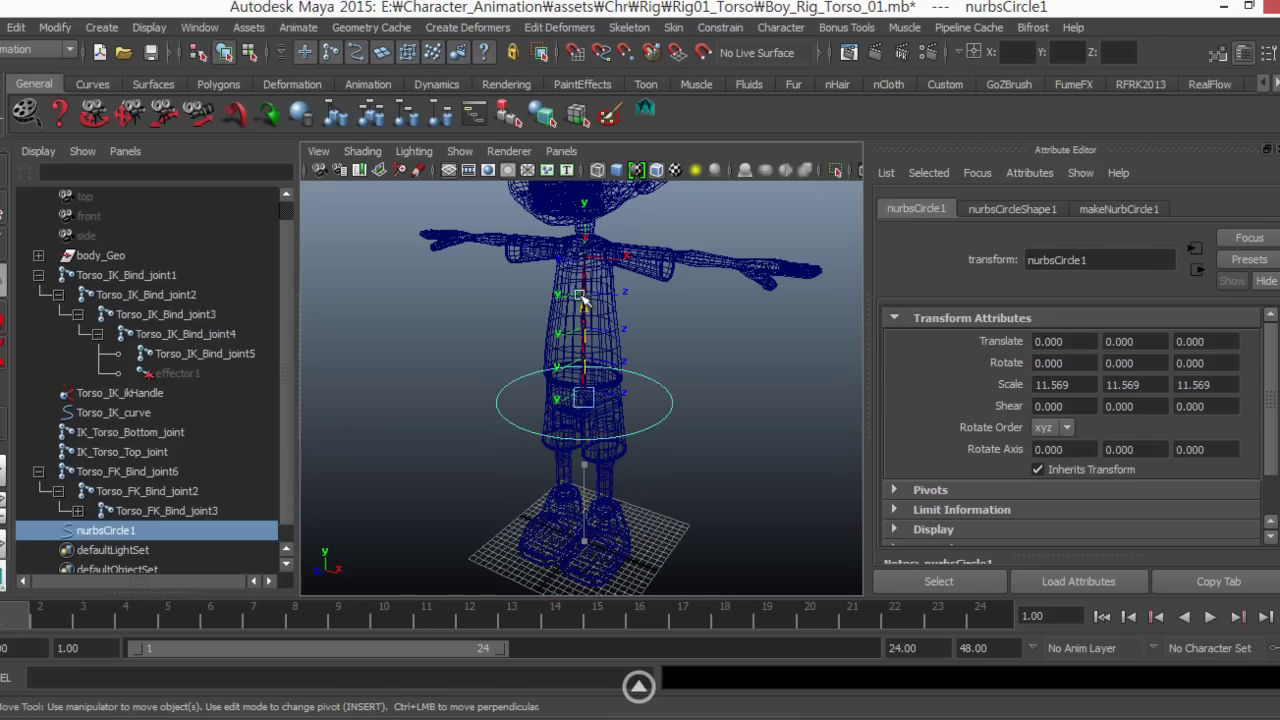
right_click_drag(543, 423, 790, 510, "alt")
left_click_drag(790, 510, 654, 480, "alt")
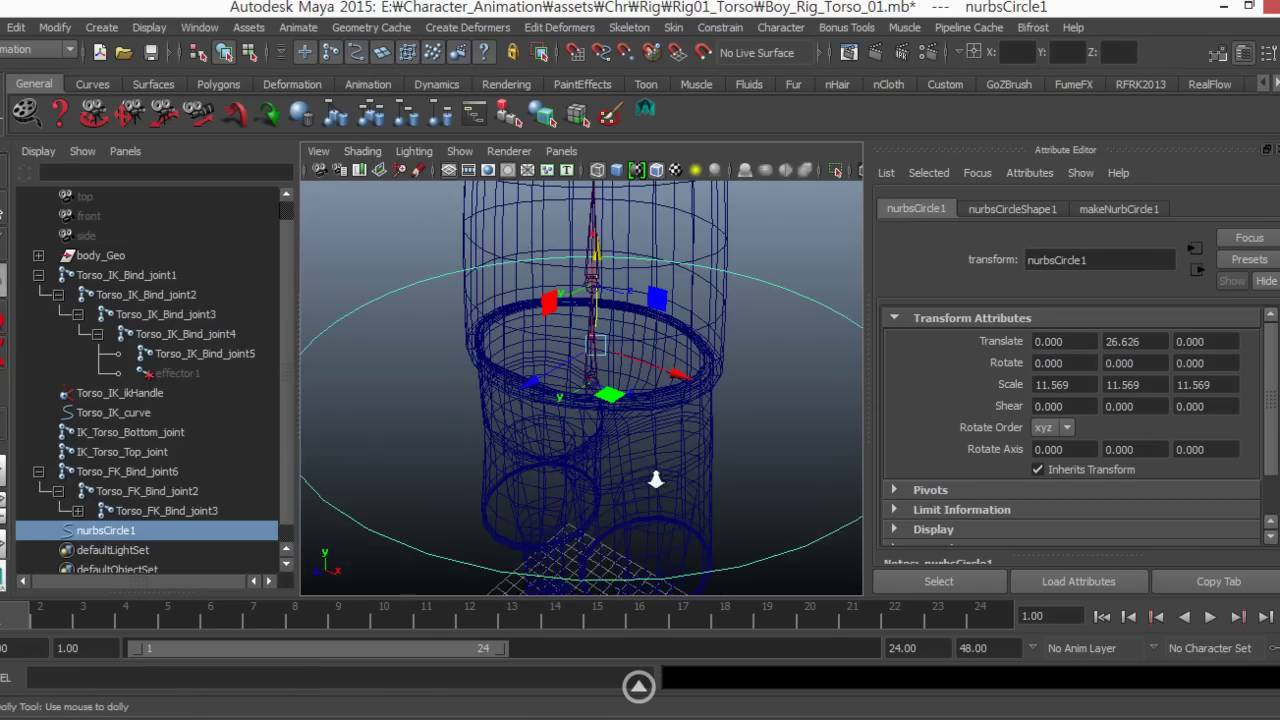
left_click_drag(596, 344, 590, 381)
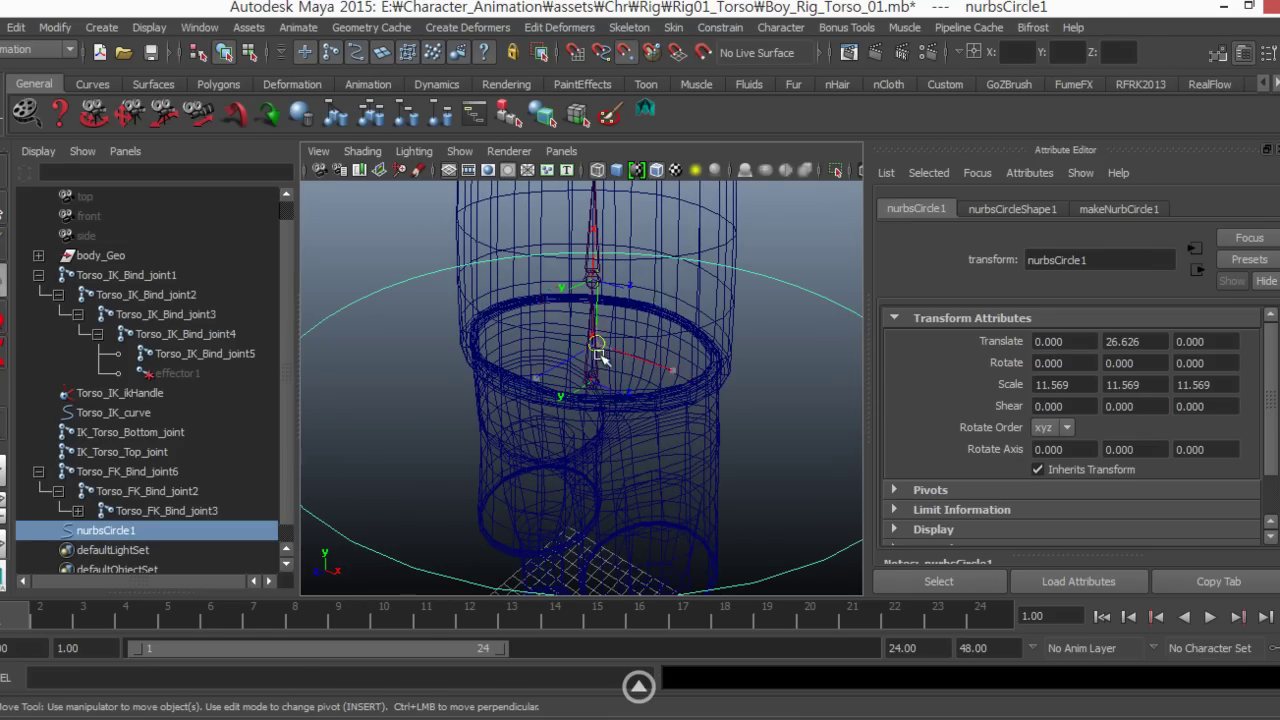
mouse_move(590, 435)
left_mouse_down("alt")
mouse_move(523, 380)
mouse_move(591, 363)
mouse_move(466, 394)
mouse_move(540, 400)
mouse_move(540, 413)
mouse_move(523, 414)
mouse_move(571, 391)
mouse_move(710, 372)
mouse_move(650, 404)
left_mouse_up("alt")
key("r")
- Duplicate the waist circle and raise the copy, nurbsCircle2, to the top of the torso
key("ctrl+d")
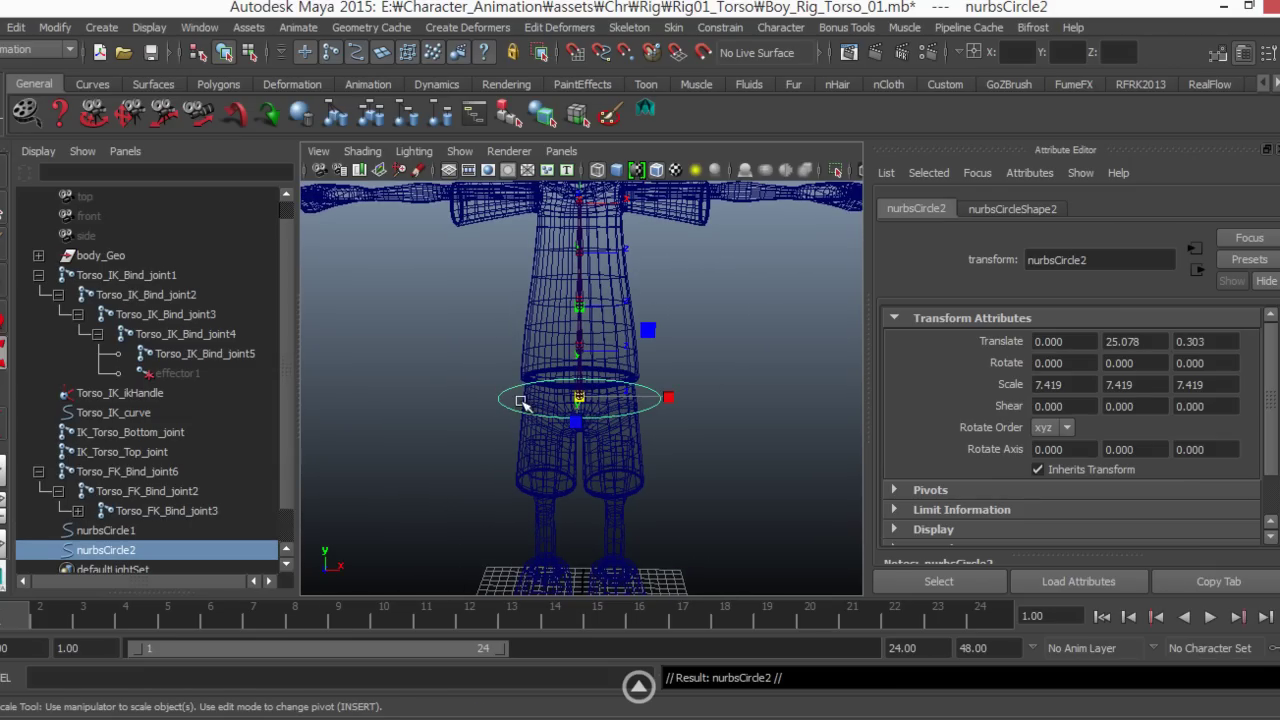
key("w")
middle_click_drag(508, 417, 508, 443, "alt")
left_click_drag(508, 443, 483, 486, "alt")
middle_click_drag(483, 486, 551, 476, "alt")
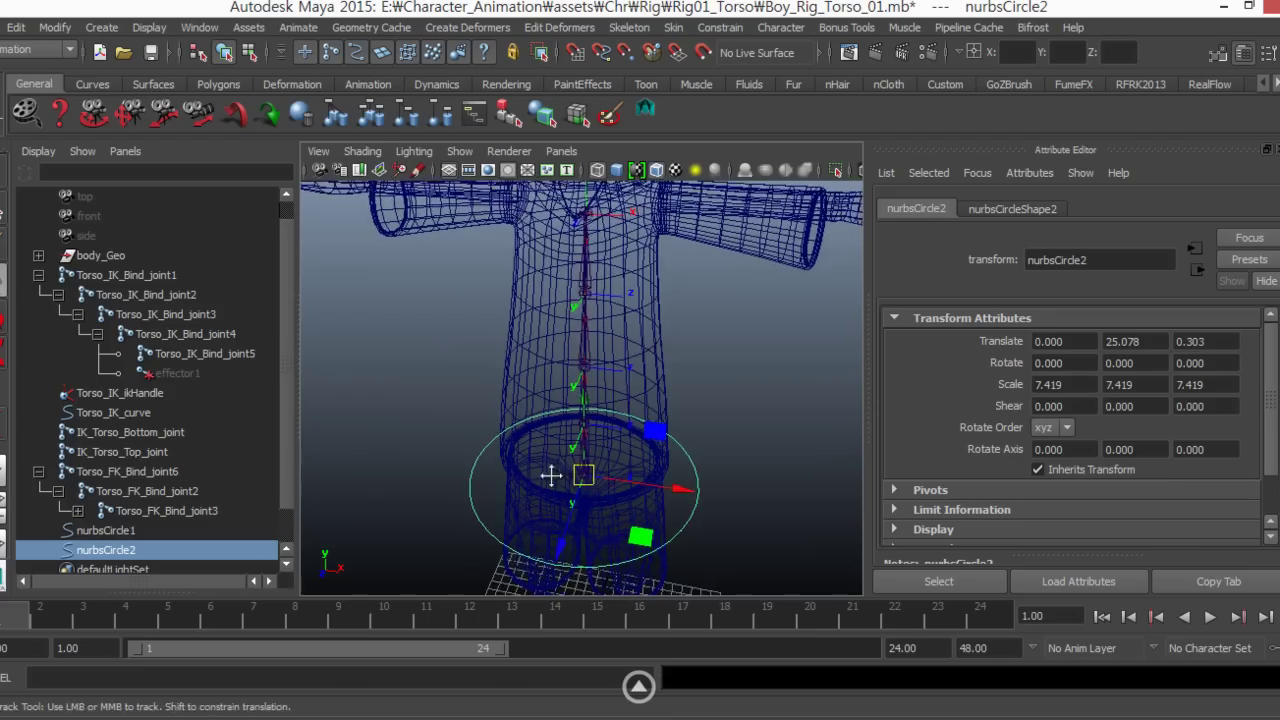
left_click_drag(551, 476, 580, 242, "alt")
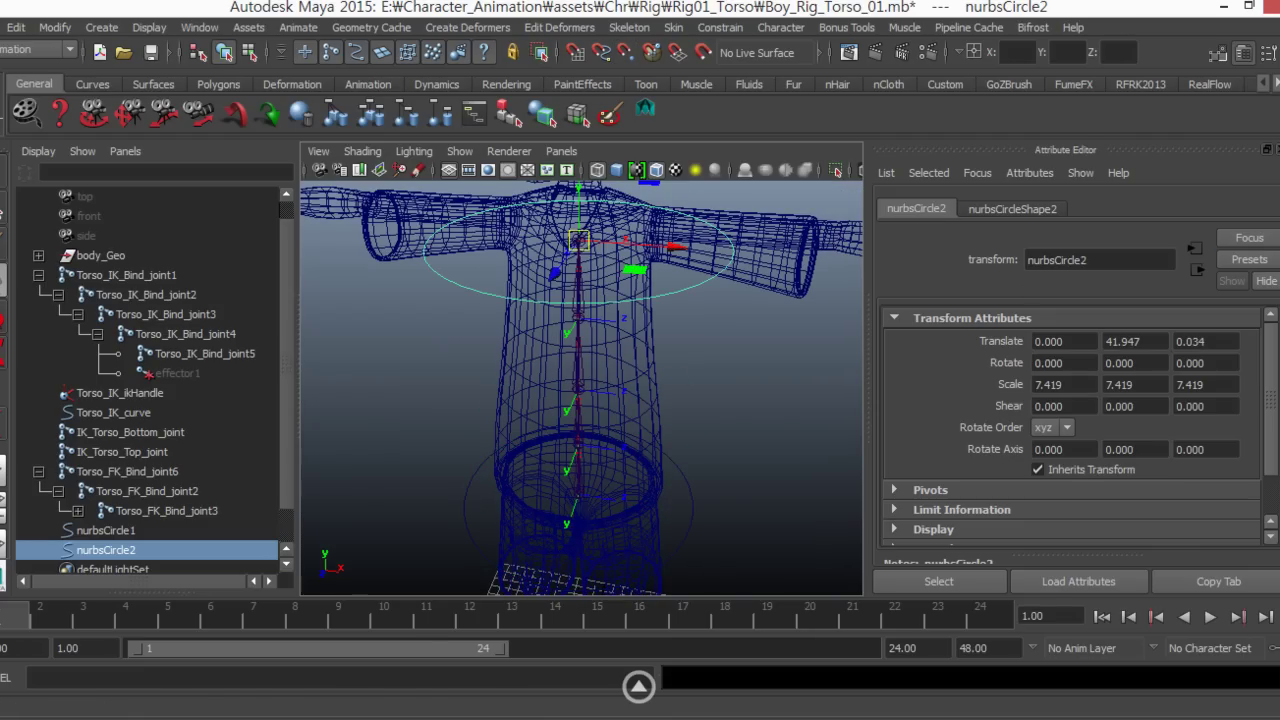
key("ctrl+a")
left_click(560, 383)
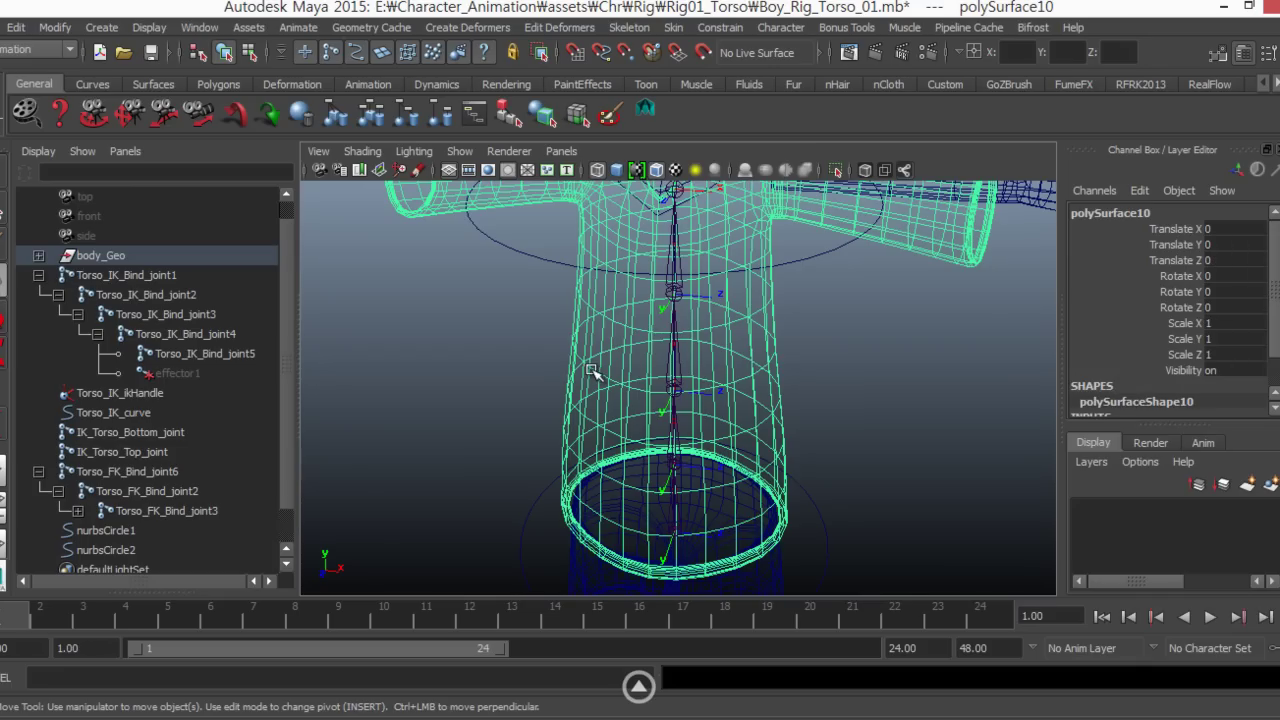
- Put the body_Geo group on a new display layer named boy_Geo
key("Up")
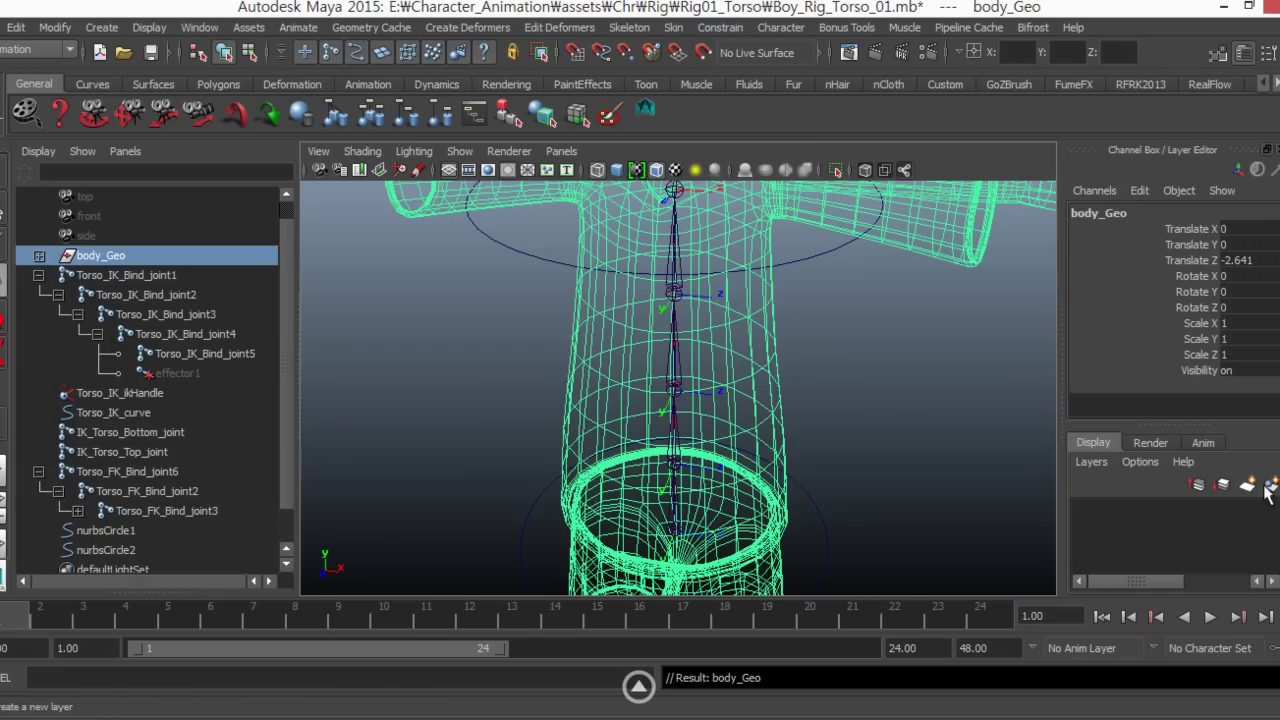
left_click(1270, 484)
double_click(1152, 511)
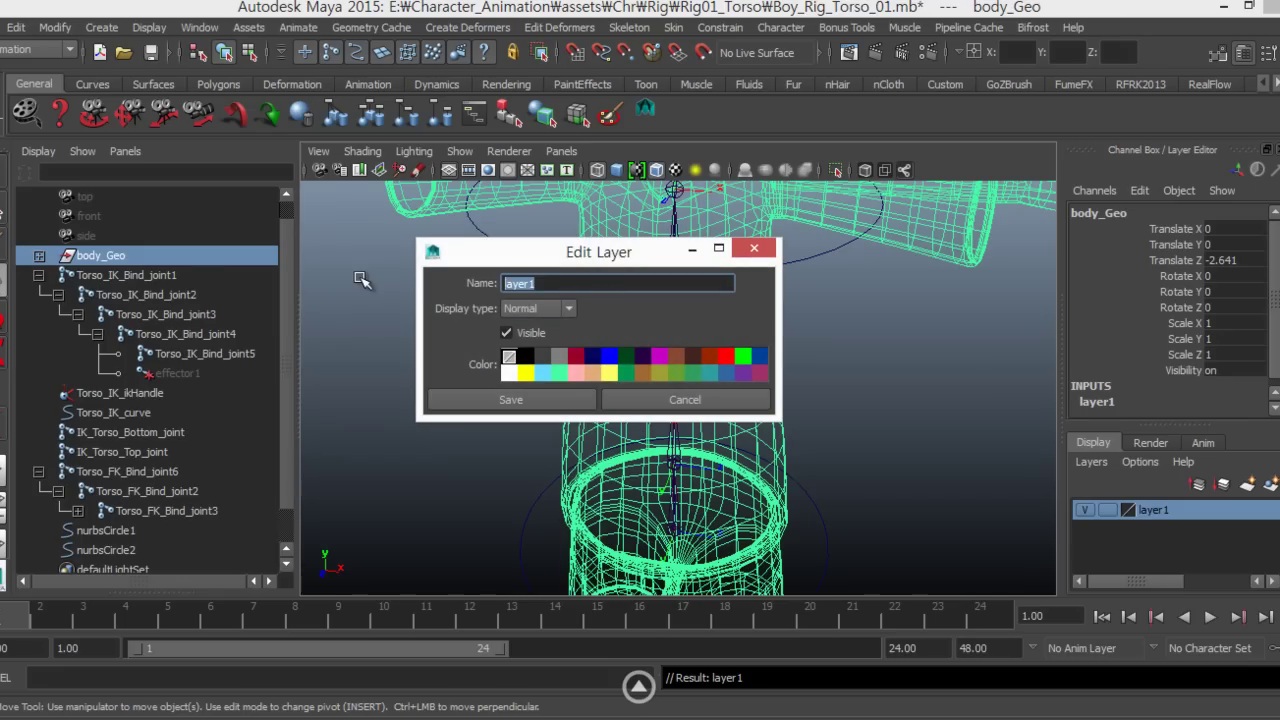
type("boy_Geo")
left_click(485, 400)
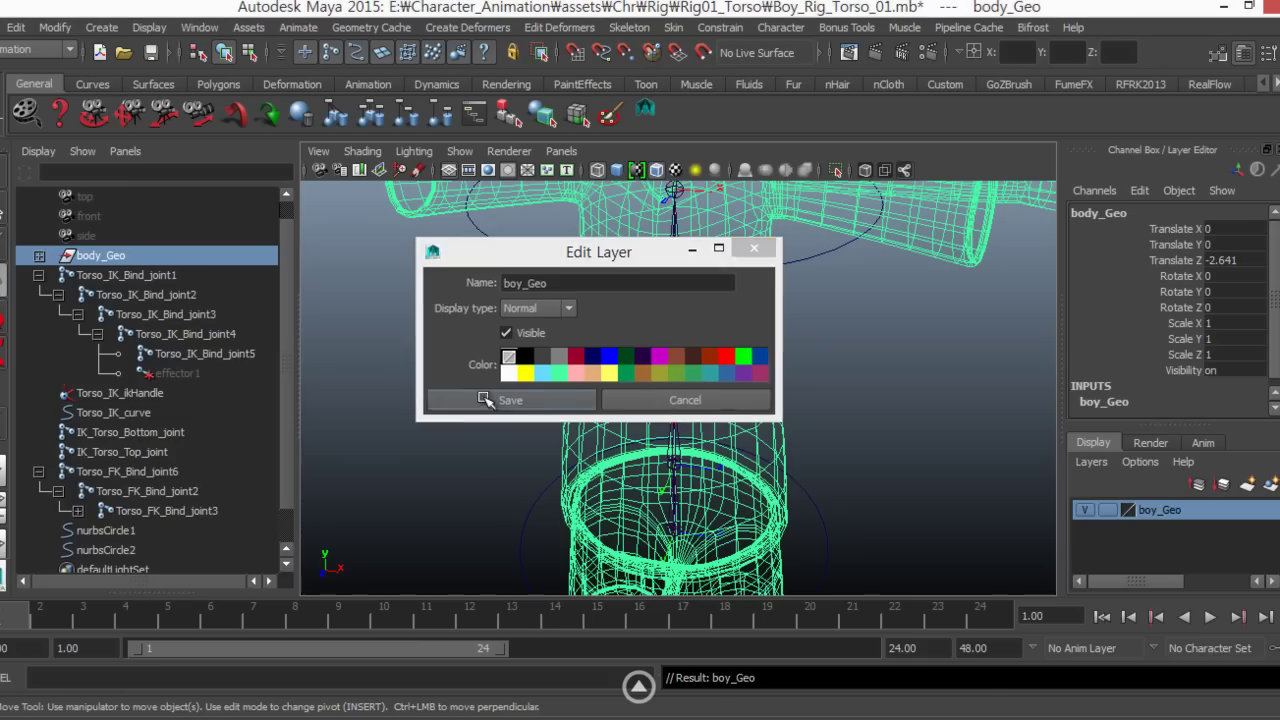
- Set the boy_Geo layer to template so the body shows grey and unselectable
left_click(1109, 511)
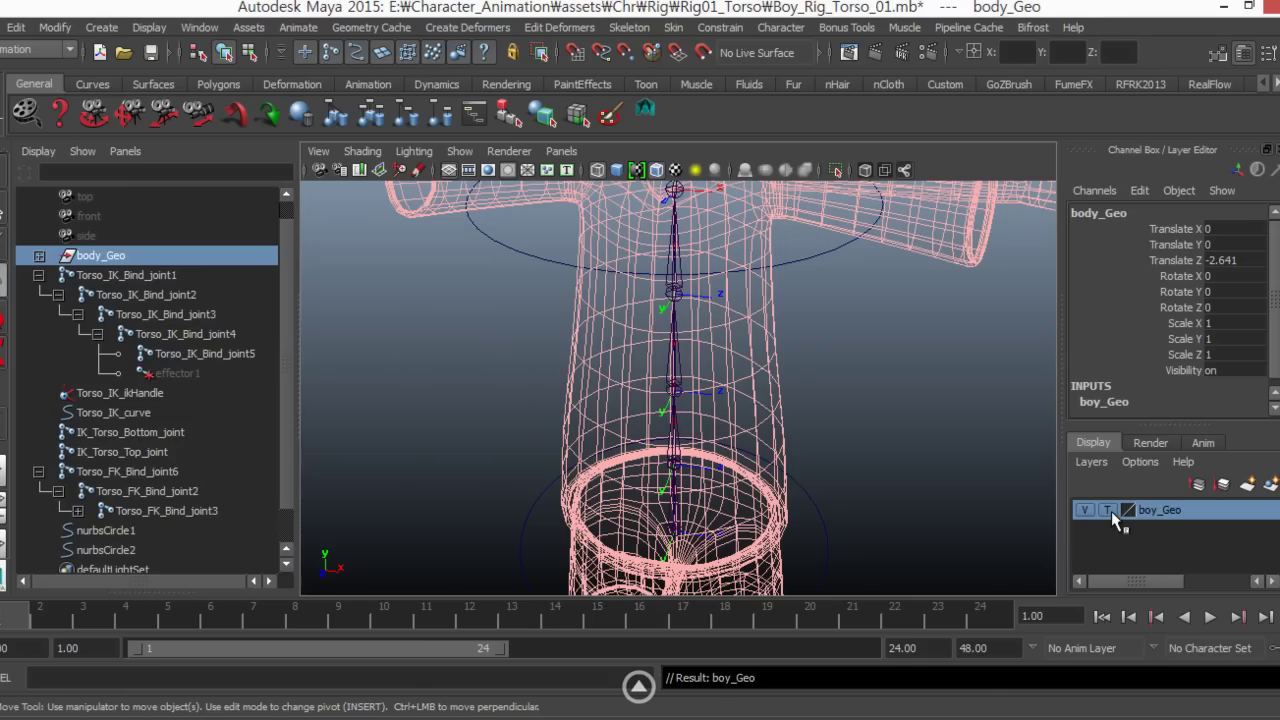
left_click(891, 443)
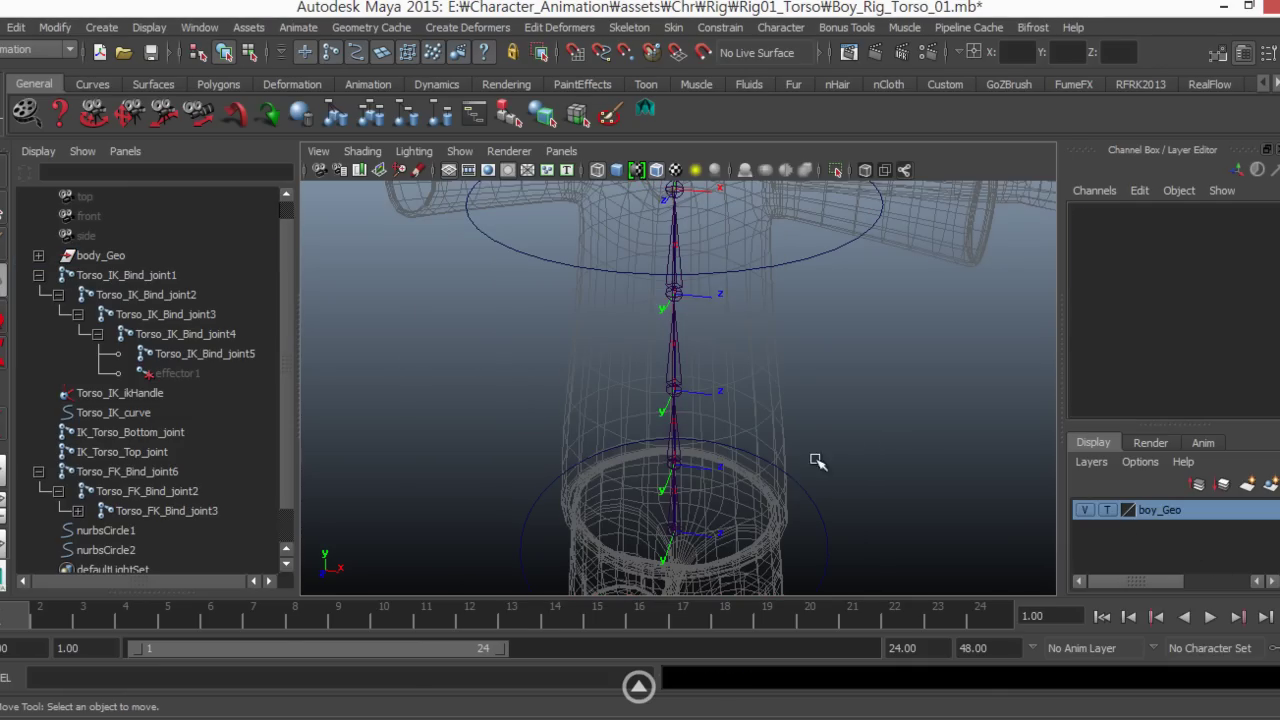
mouse_move(814, 457)
middle_mouse_down("alt")
mouse_move(808, 434)
mouse_move(777, 429)
mouse_move(790, 445)
mouse_move(603, 368)
middle_mouse_up("alt")
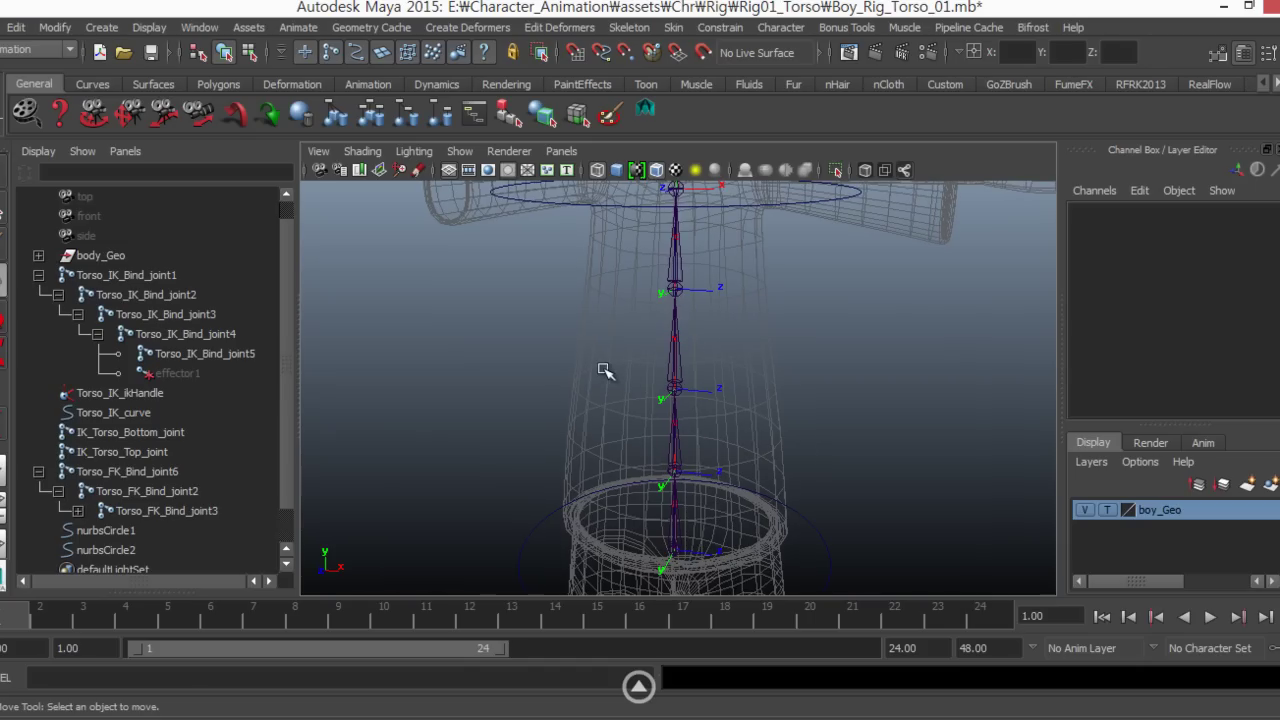
right_click_drag(742, 437, 610, 436, "alt")
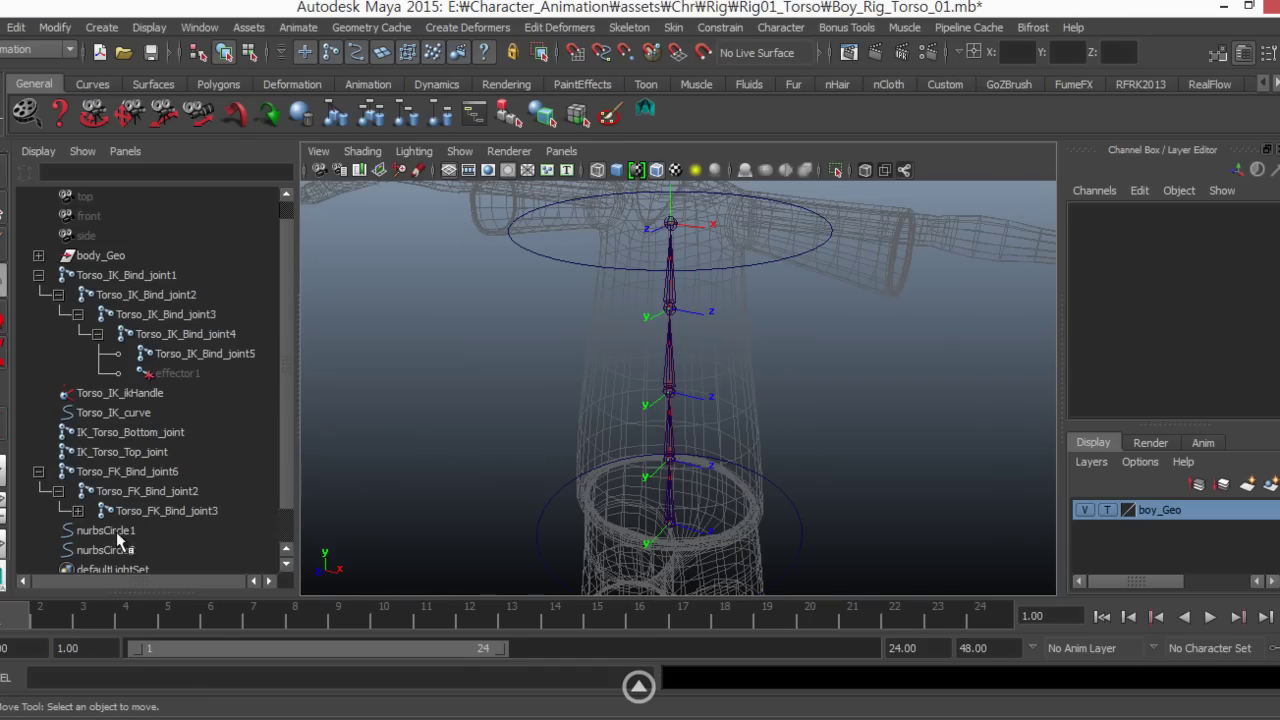
- Rename the waist circle nurbsCircle1 to Torso_FK_Bottom_CTRL
left_click(132, 493)
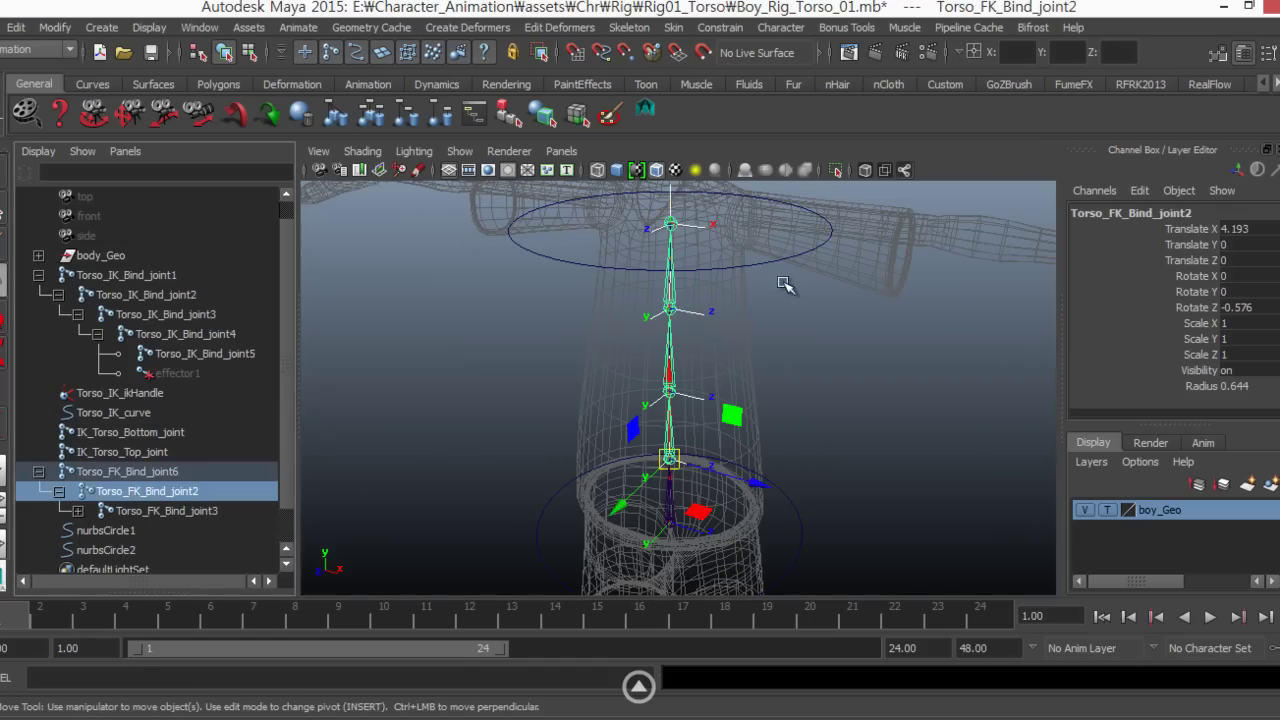
left_click(1148, 214)
left_click_drag(1140, 212, 962, 218)
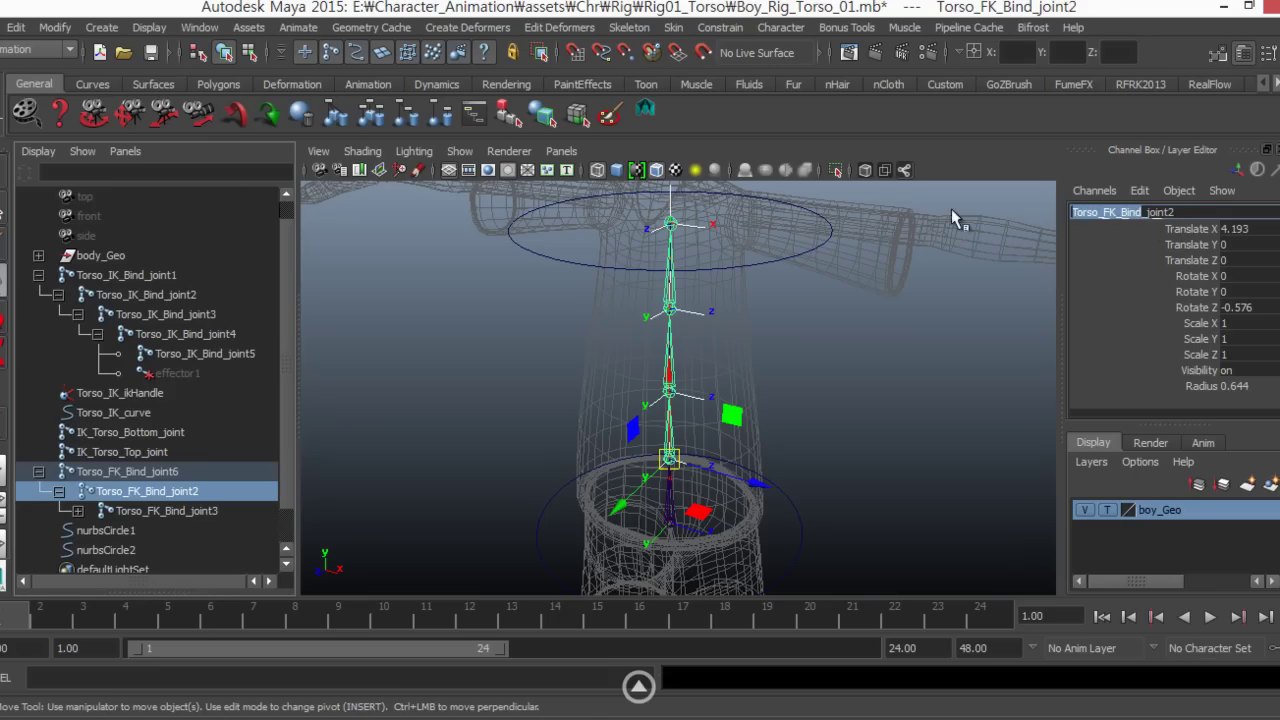
left_click(160, 538)
left_click(1116, 214)
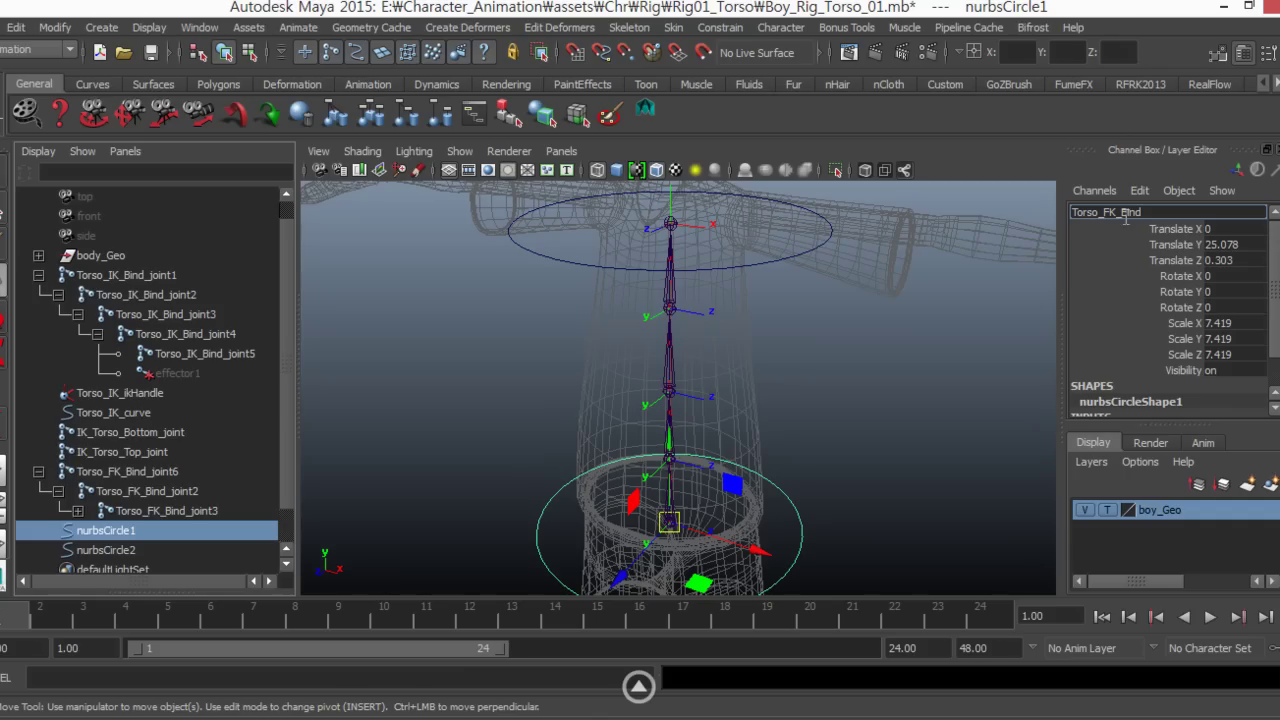
left_click_drag(1121, 214, 1205, 228)
left_click_drag(1150, 205, 1203, 220)
key("BackSpace")
left_click(1122, 211)
type("Bottom")
type("_CTRL")
left_click(1209, 210)
key("Return")
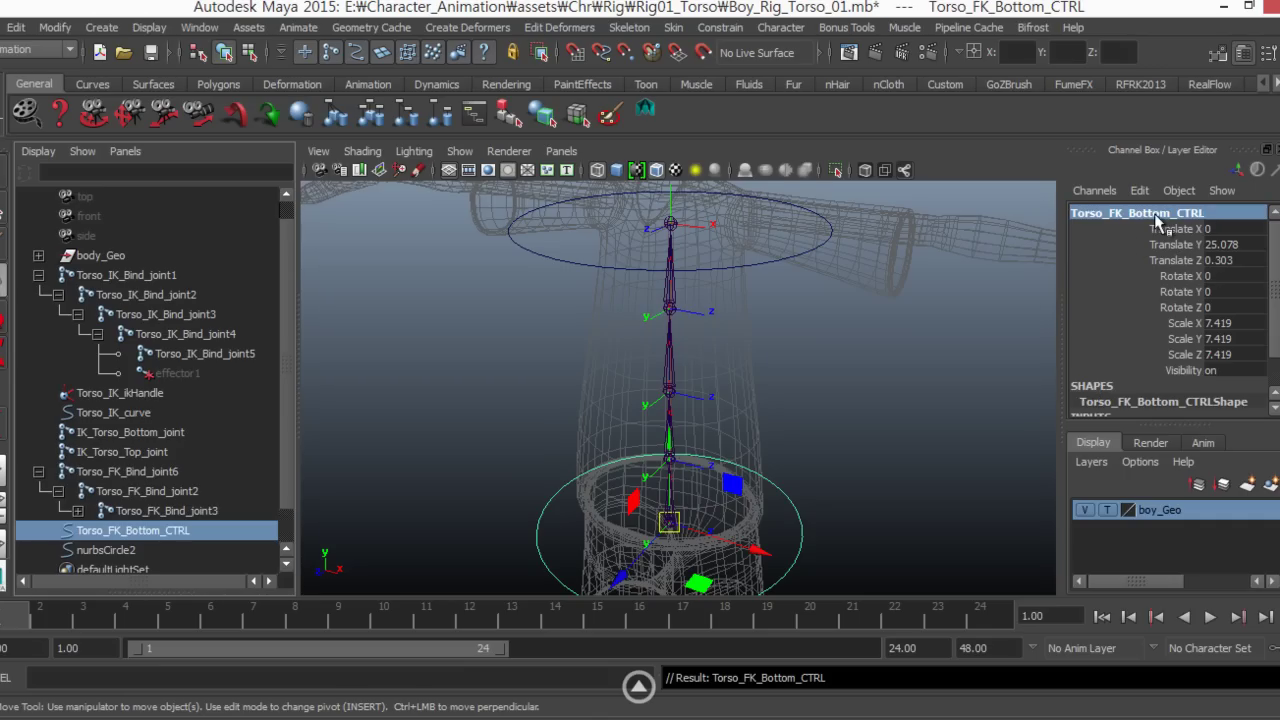
- Rename the upper circle nurbsCircle2 to Torso_FK_Top_CTRL
left_click(130, 550)
left_click(1095, 212)
type("Torso_FK_Bottom_CTRL")
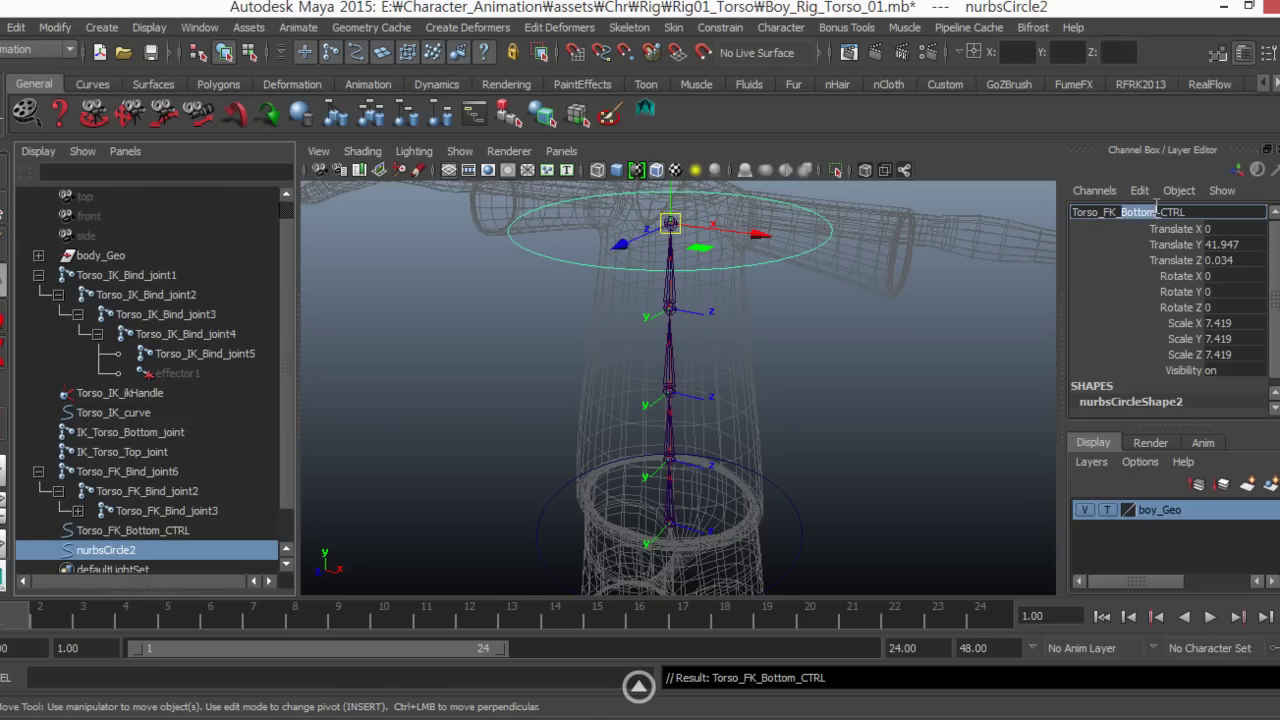
type("Top")
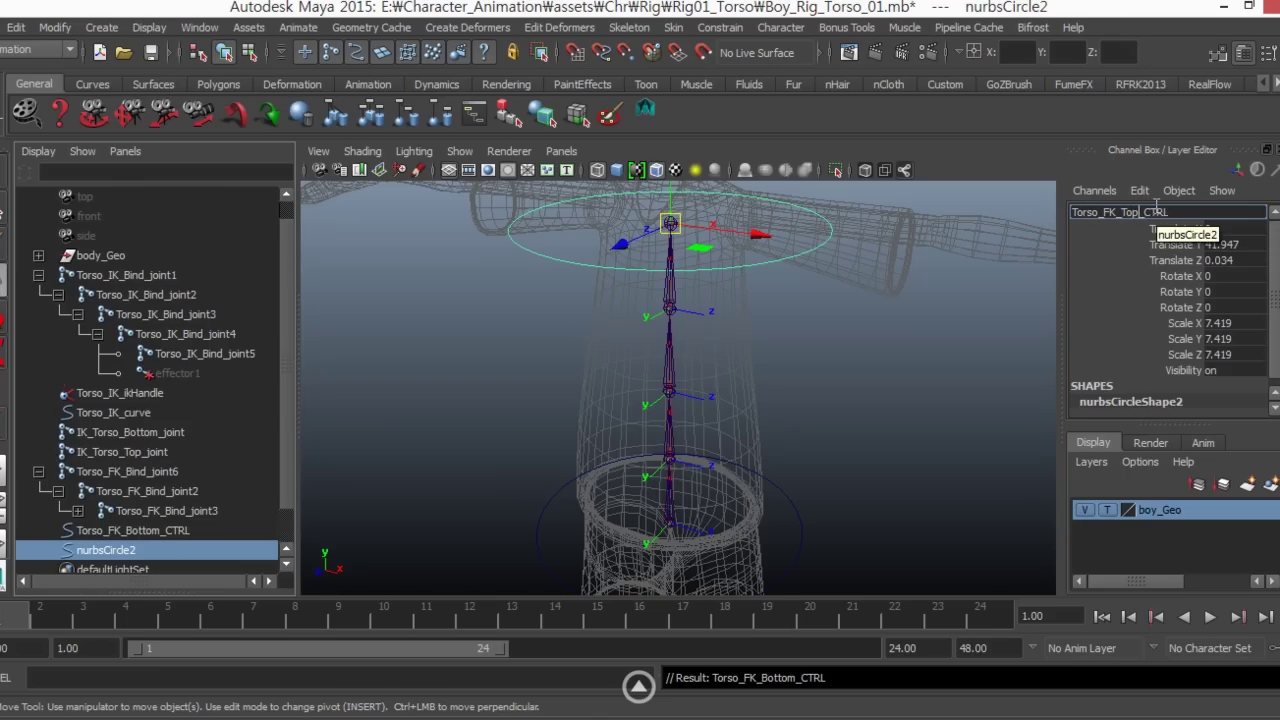
key("Return")
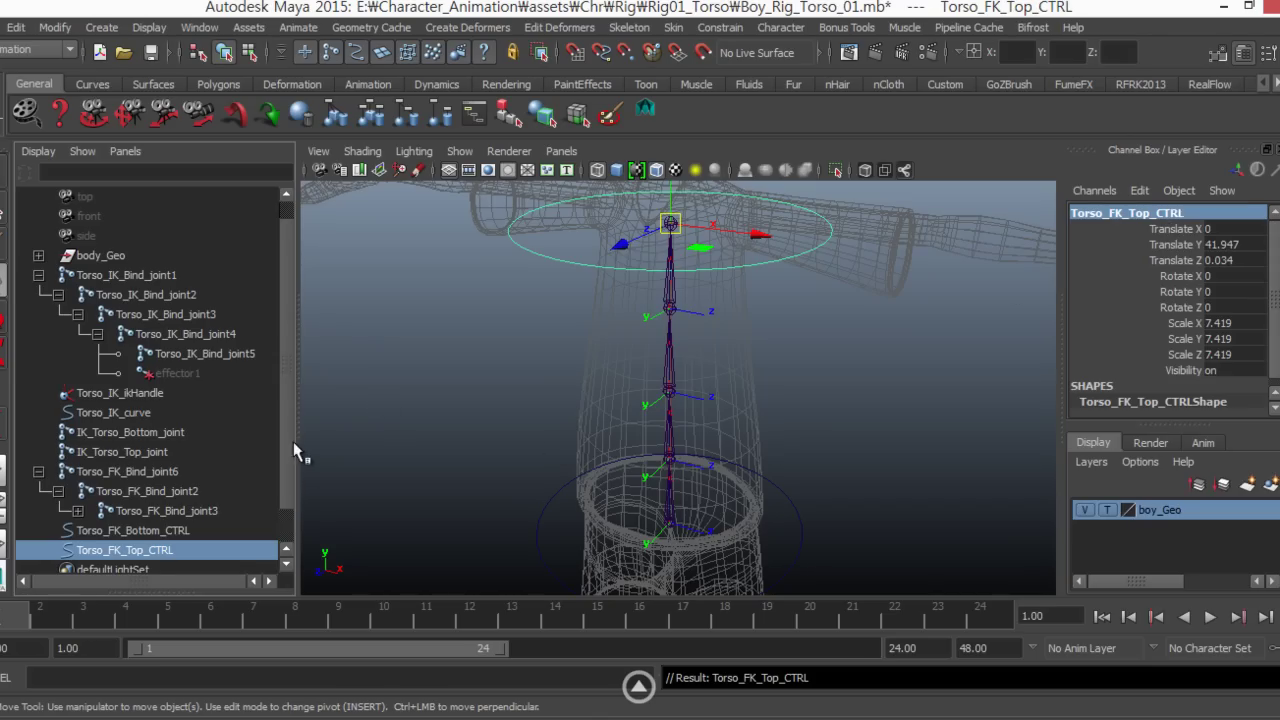
scroll(284, 489, "down", 2)
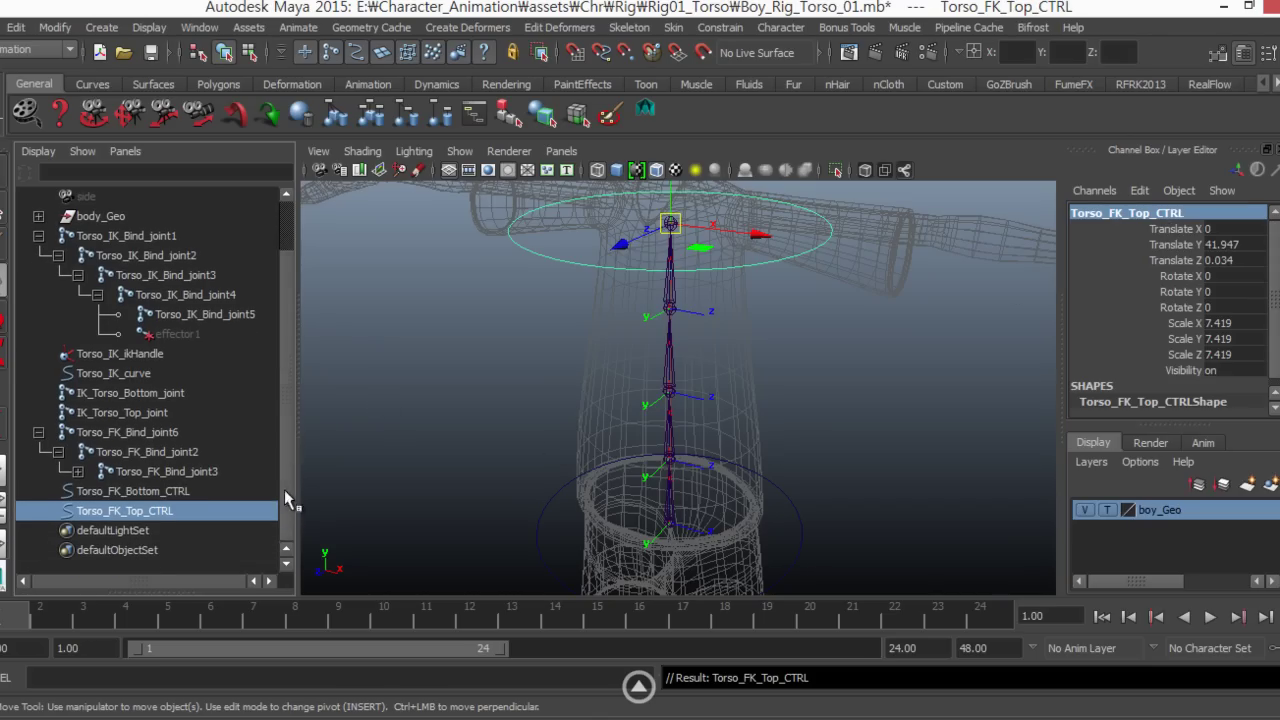
left_click(122, 491, "ctrl")
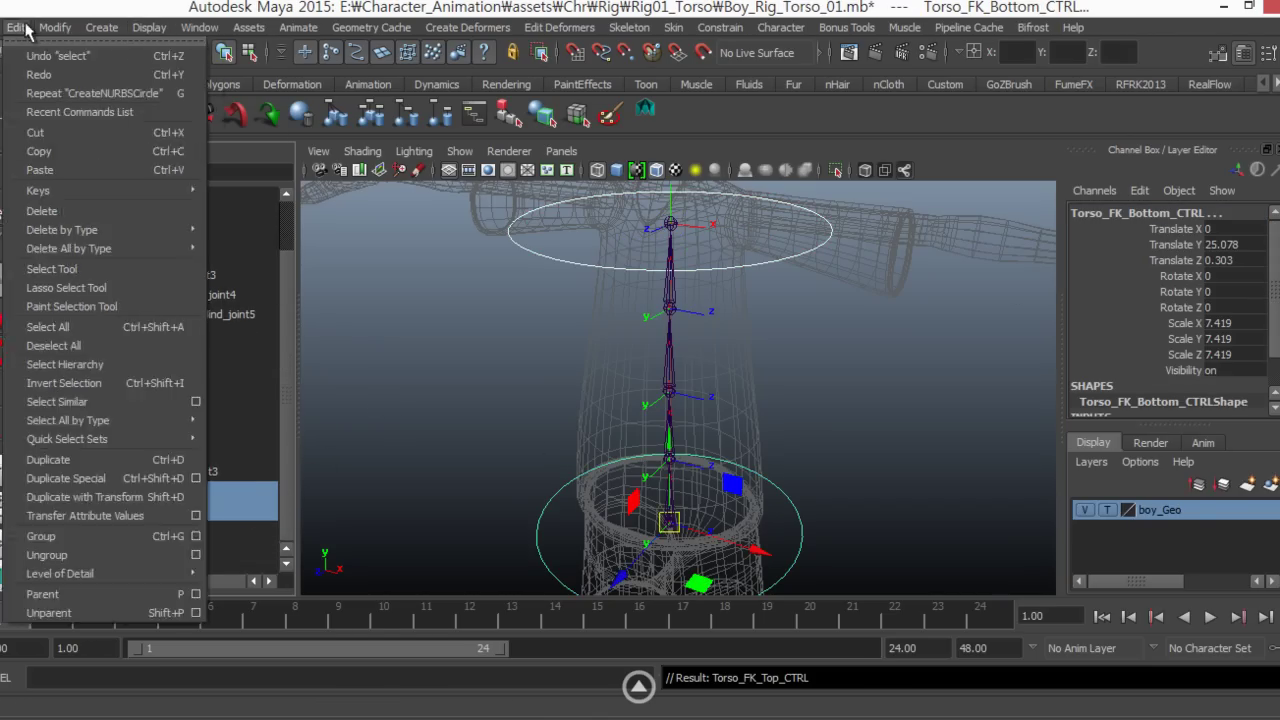
- Freeze transformations on both FK controls, then select Torso_FK_Top_CTRL and IK_Torso_Top_joint
left_click(100, 92)
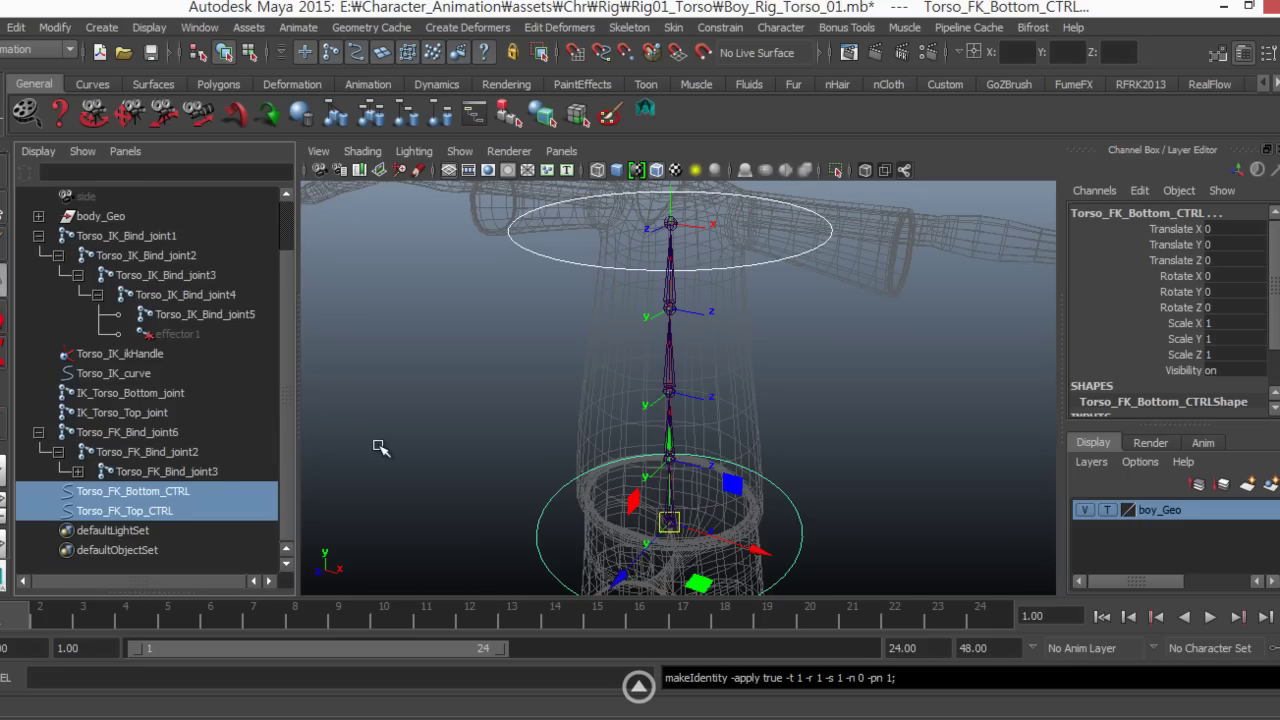
left_click(94, 514)
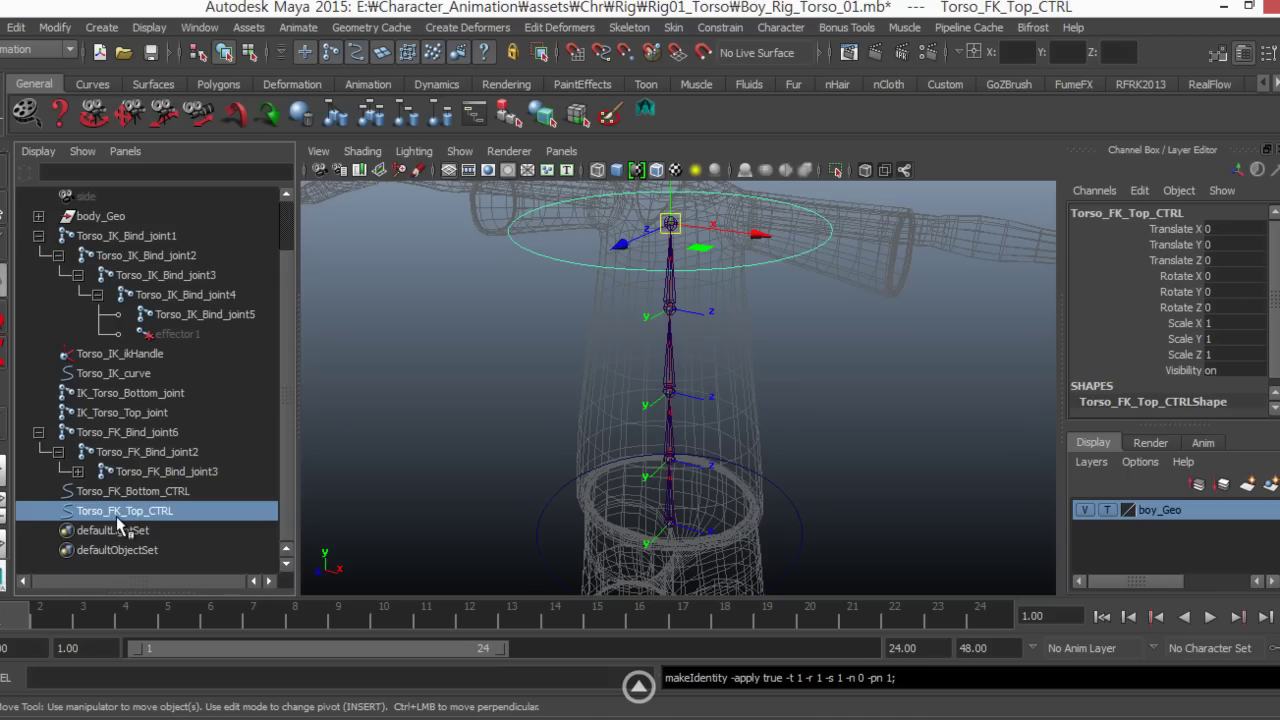
left_click(114, 414, "ctrl")
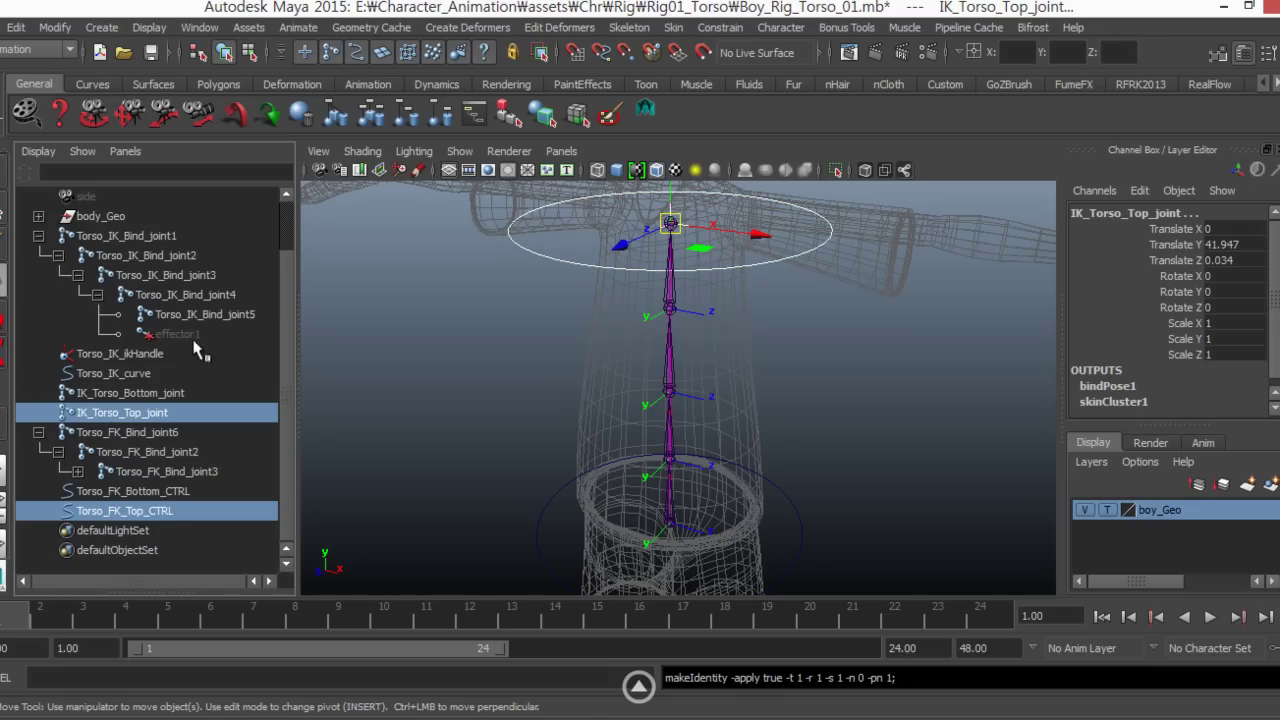
- Parent-constrain IK_Torso_Top_joint to Torso_FK_Top_CTRL using default constraint options
left_click(720, 28)
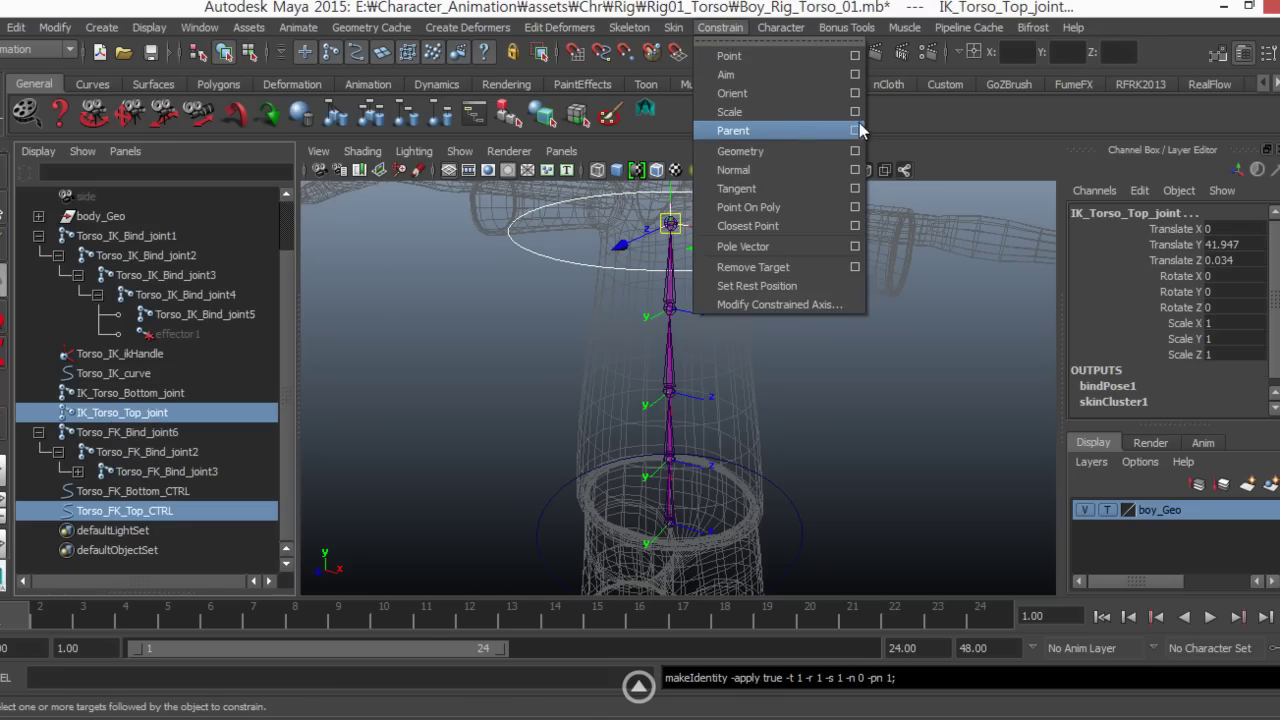
left_click(859, 123)
left_click(747, 44)
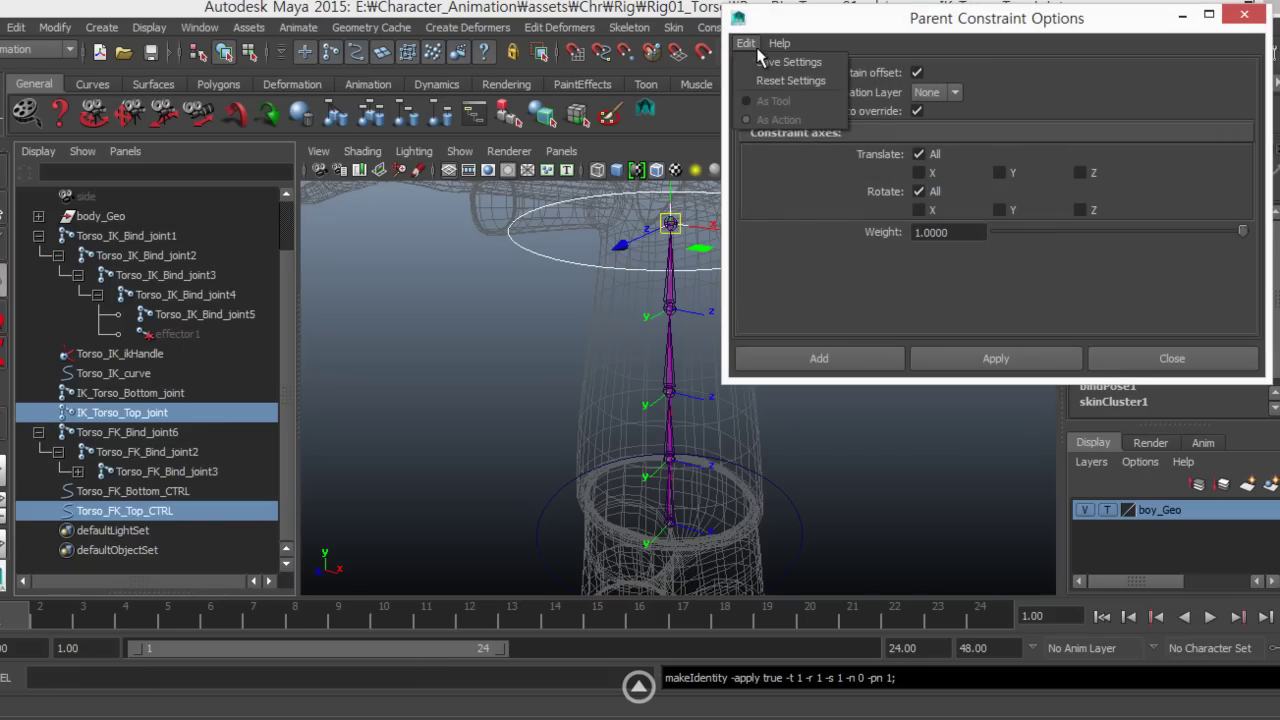
left_click(772, 79)
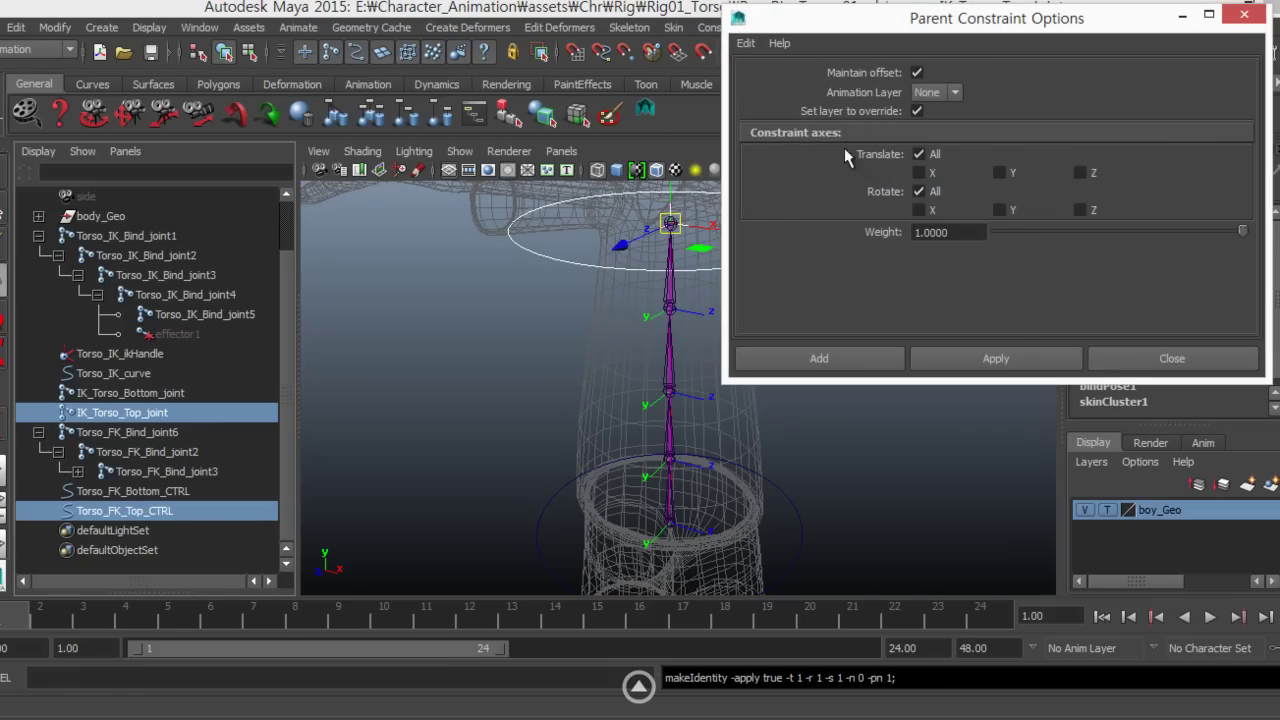
left_click(1006, 358)
left_click(1118, 359)
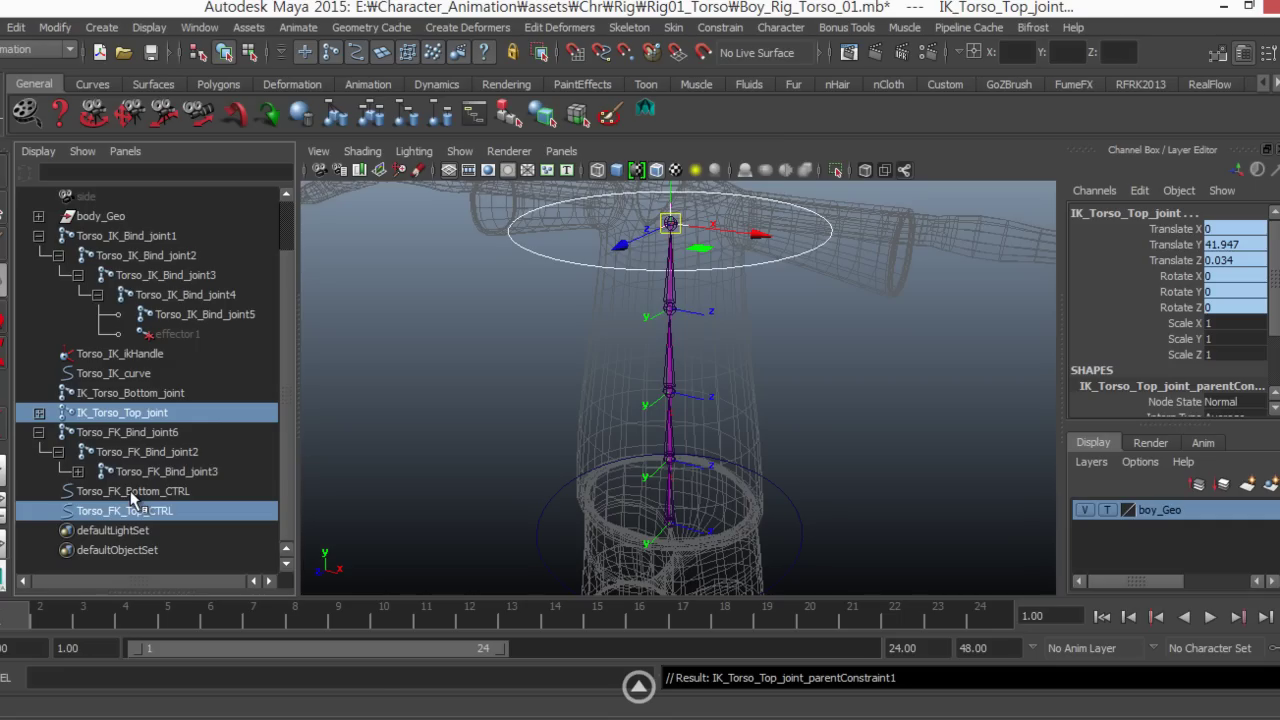
- Parent-constrain IK_Torso_Bottom_joint to Torso_FK_Bottom_CTRL, then clear the selection
left_click(133, 491)
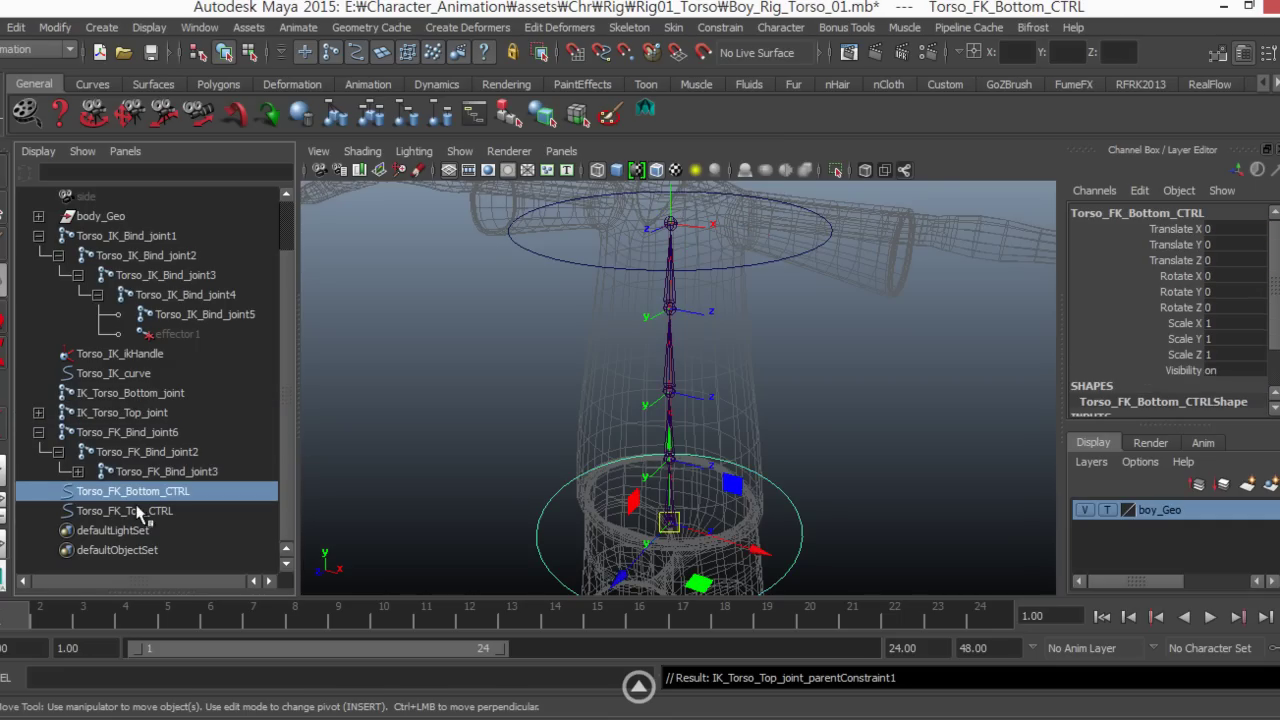
left_click(137, 394, "ctrl")
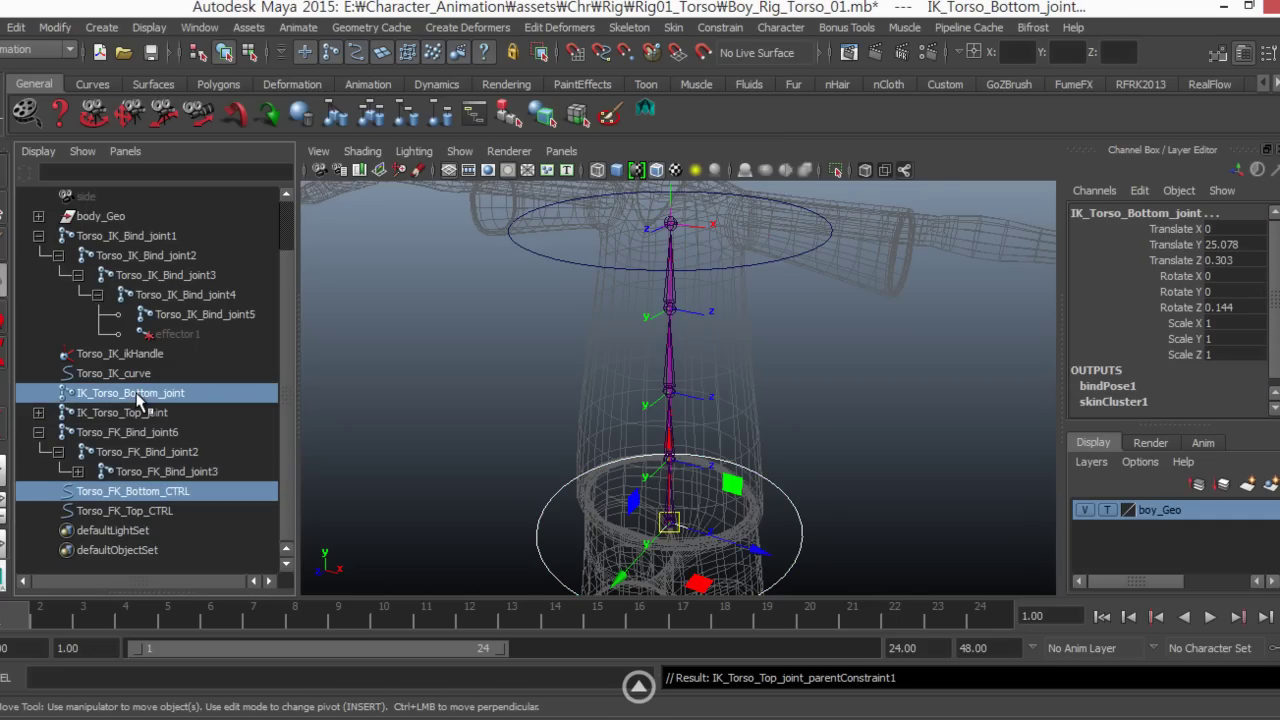
left_click(720, 27)
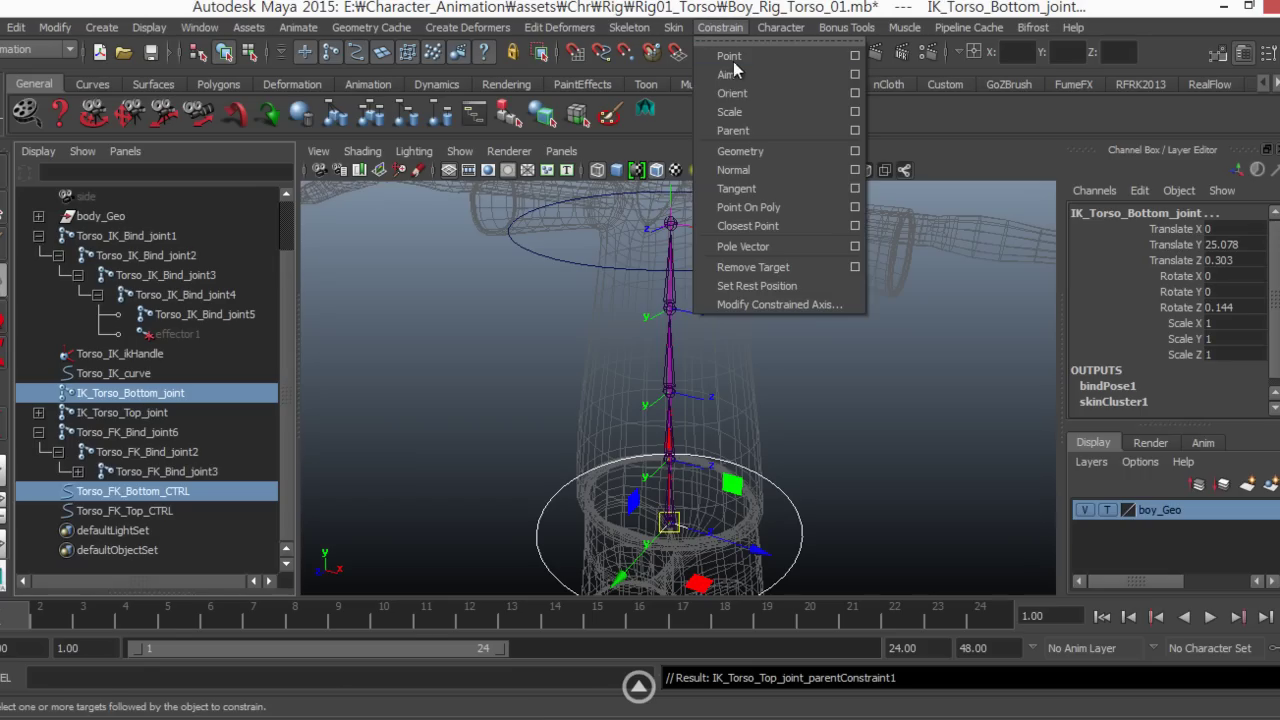
left_click(752, 128)
left_click(520, 548)
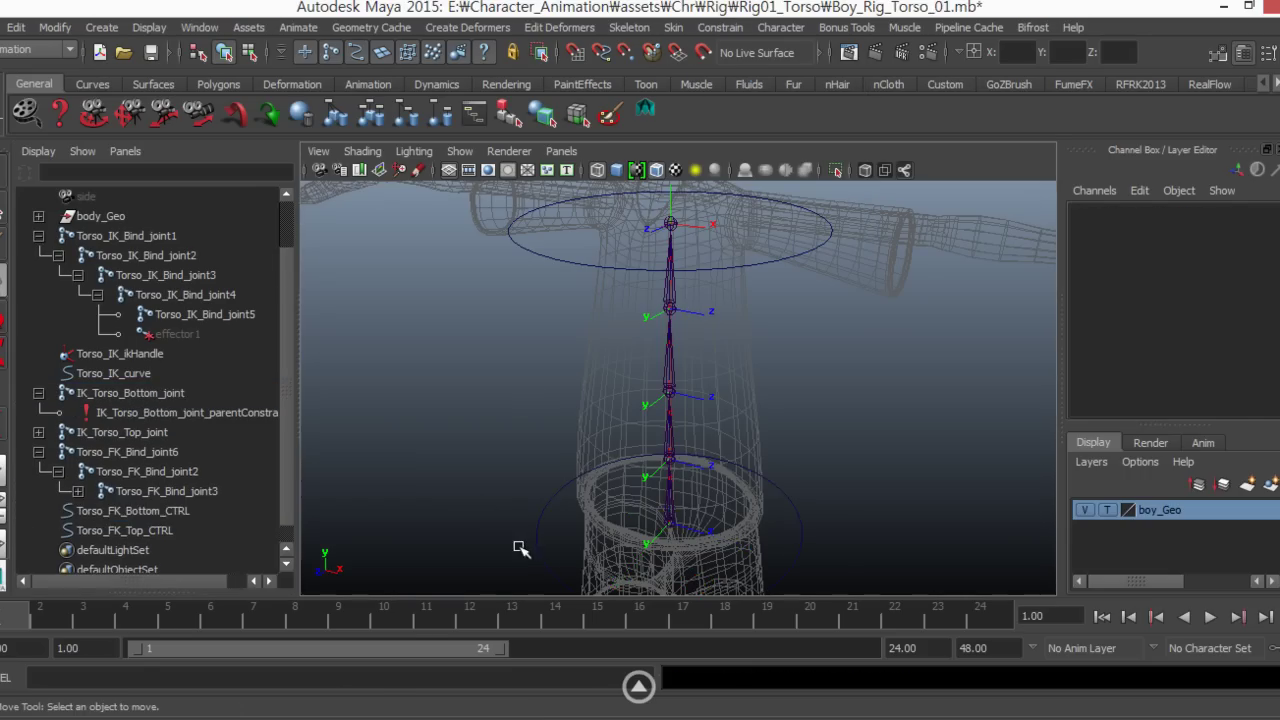
left_click(532, 545)
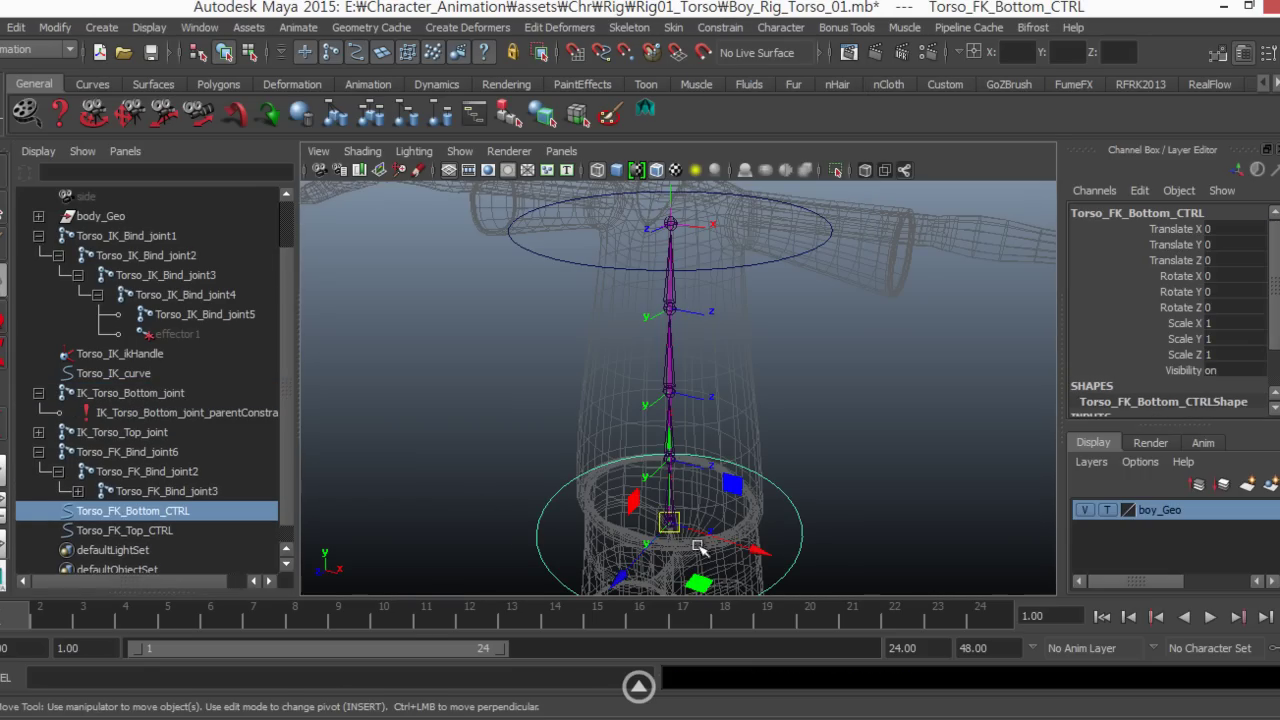
left_click_drag(698, 546, 689, 471)
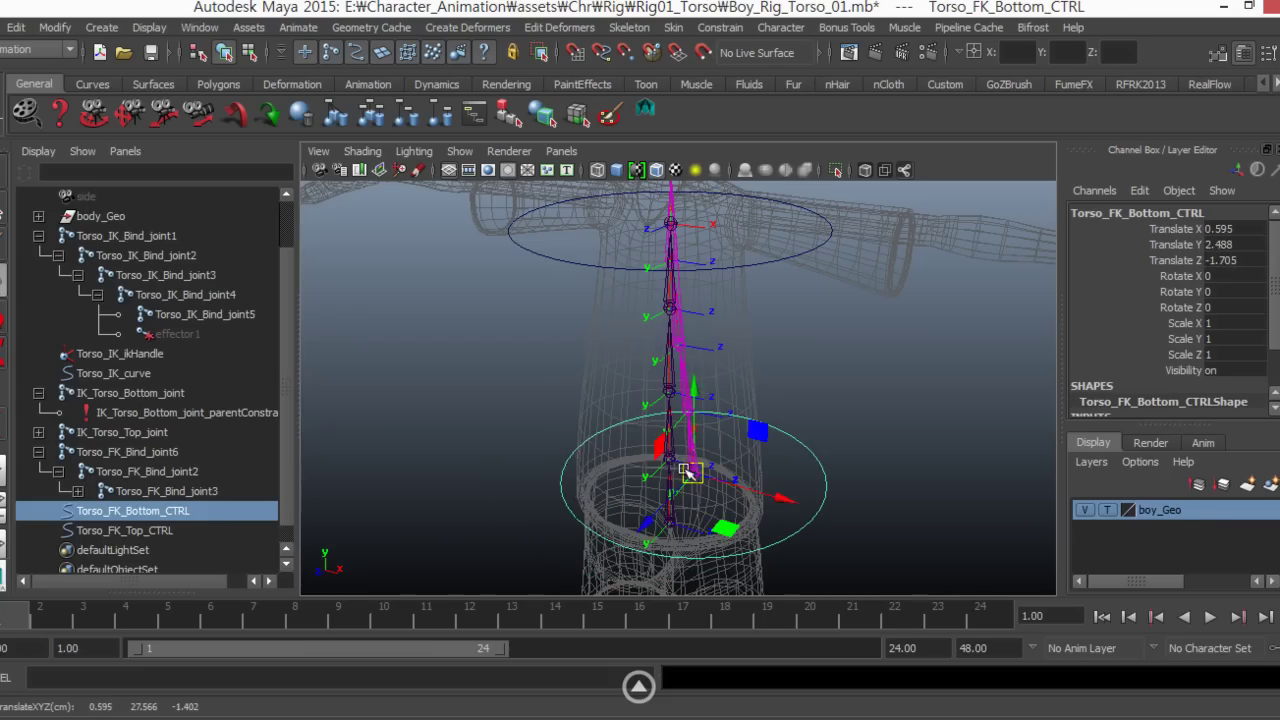
key("ctrl+z")
left_click(671, 222)
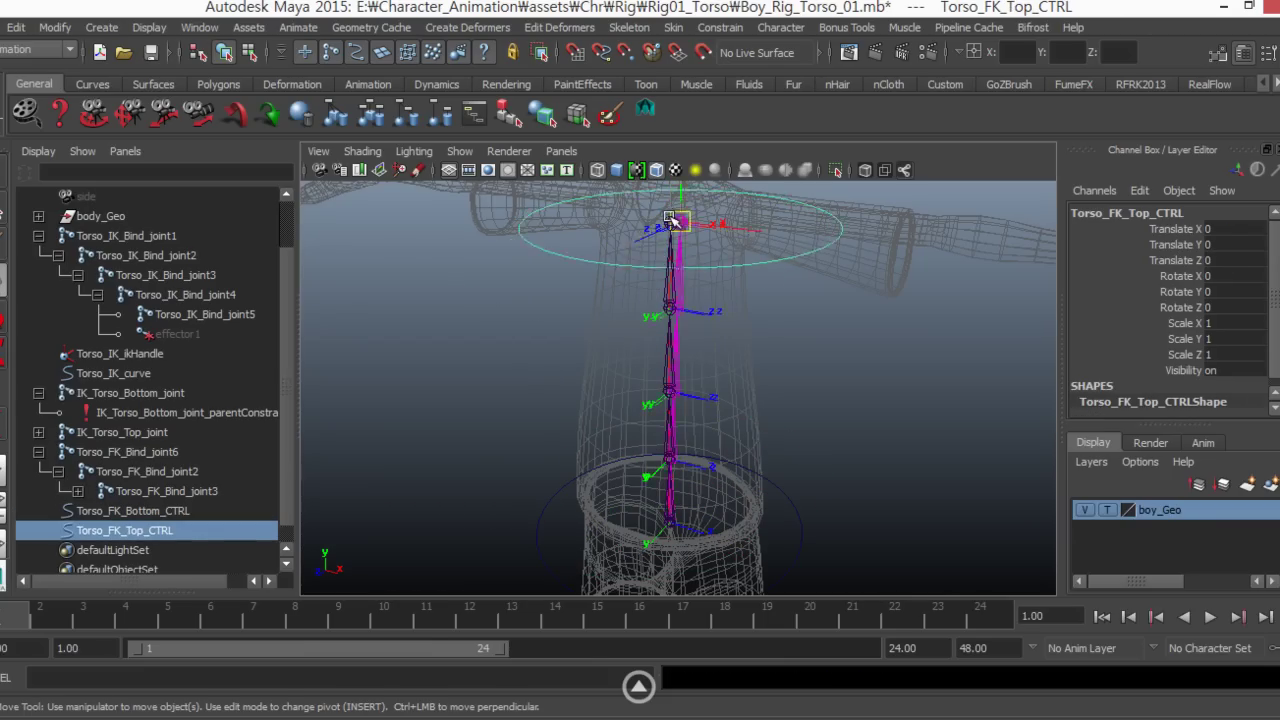
left_click_drag(671, 222, 614, 243)
key("ctrl+z")
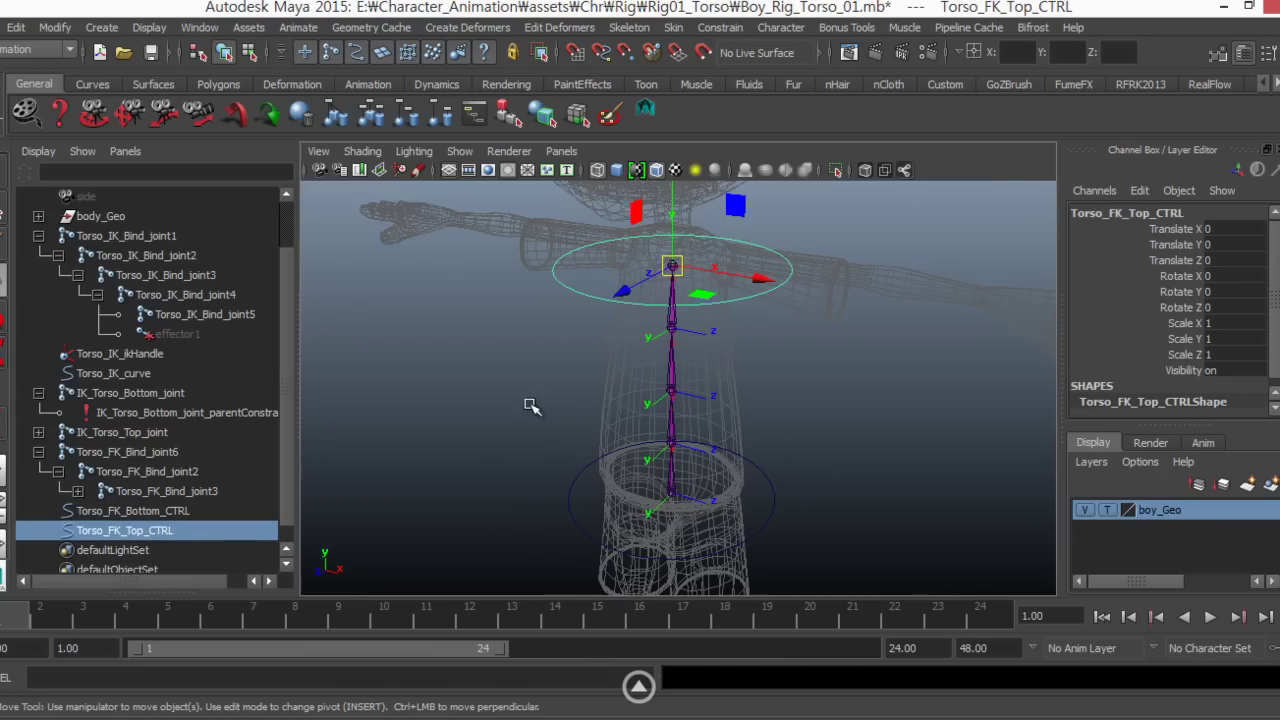
scroll(283, 445, "down", 1)
mouse_move(420, 441)
left_mouse_down("alt")
mouse_move(479, 441)
mouse_move(460, 443)
mouse_move(474, 469)
left_mouse_up("alt")
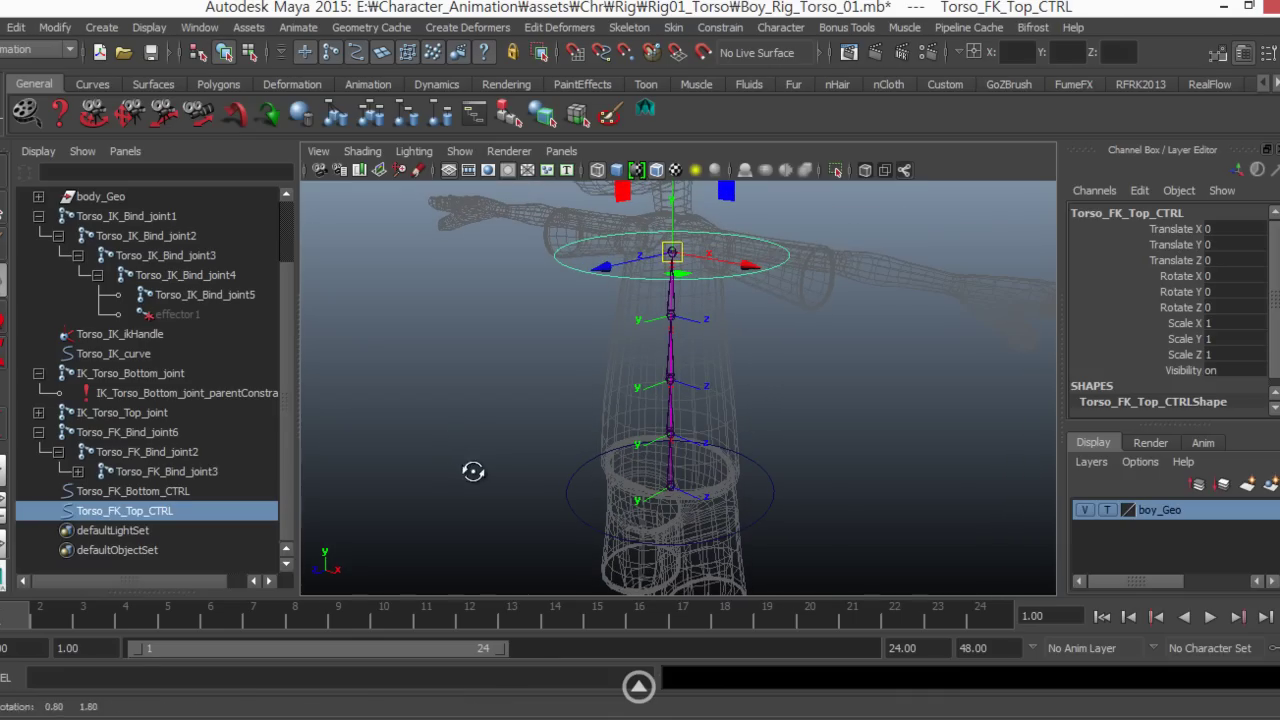
left_click(175, 470)
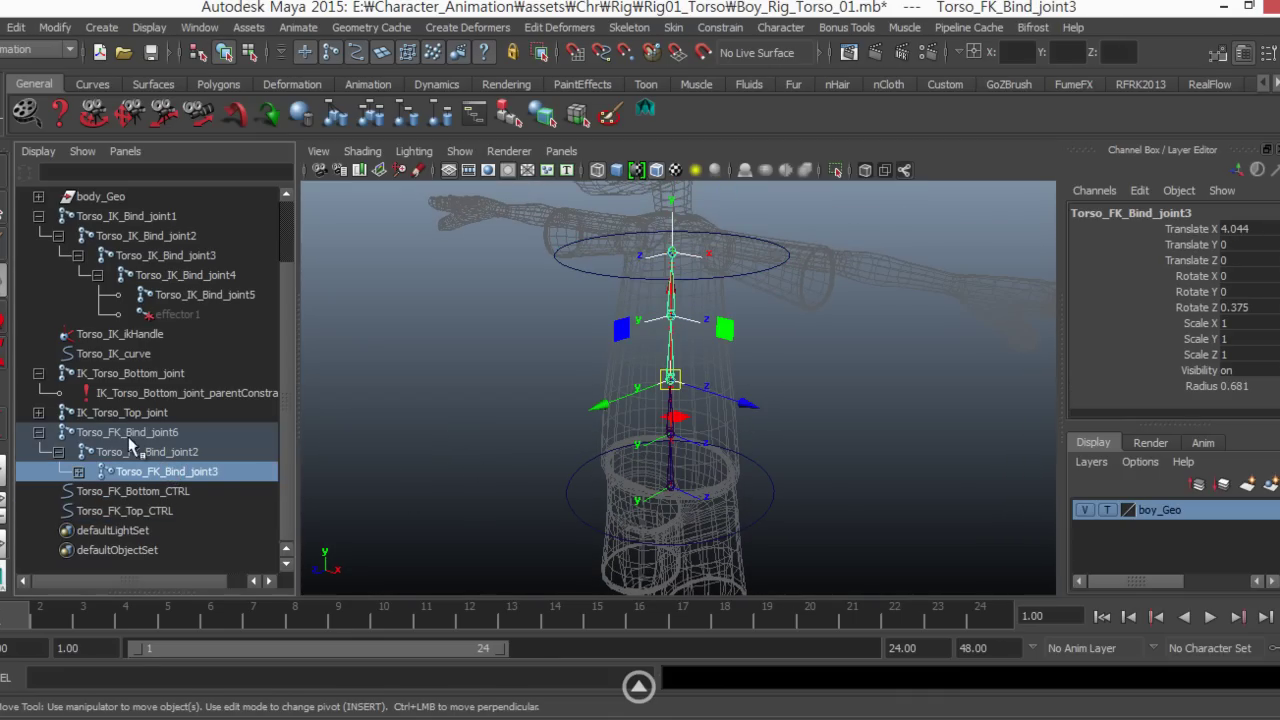
mouse_move(537, 463)
left_mouse_down("alt")
mouse_move(512, 462)
mouse_move(531, 437)
mouse_move(657, 409)
left_mouse_up("alt")
key("e")
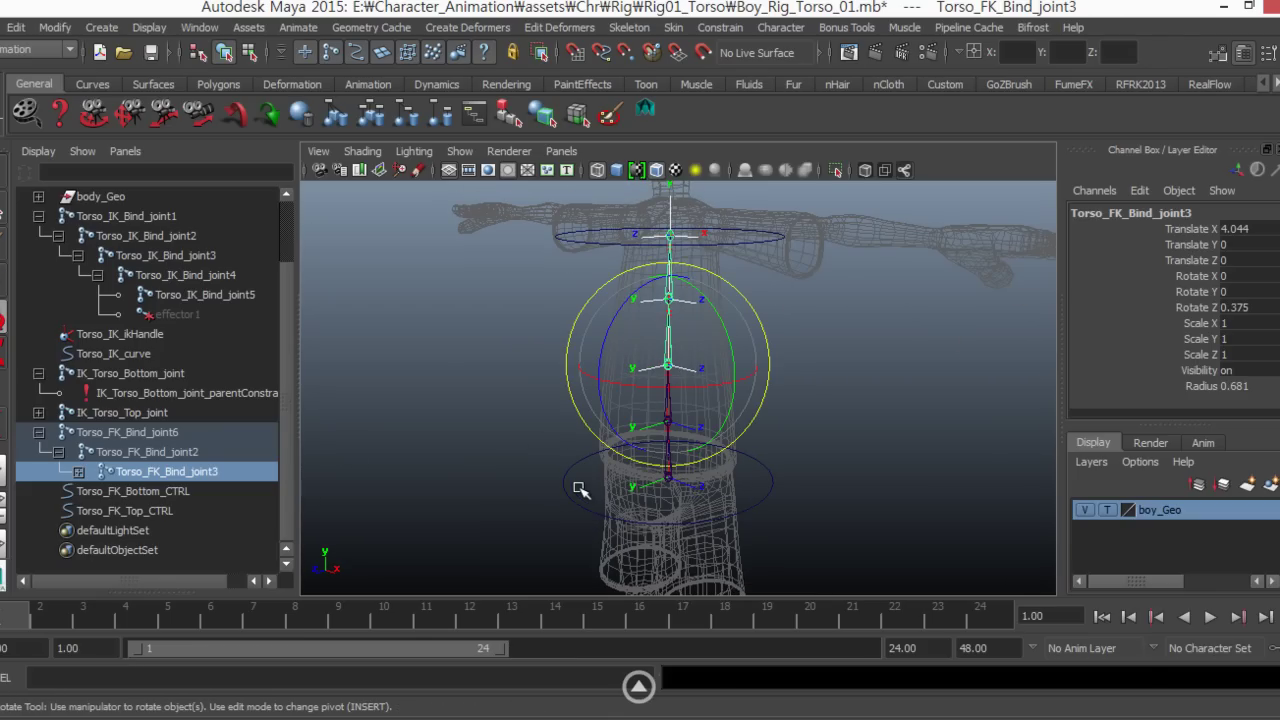
left_click(571, 497)
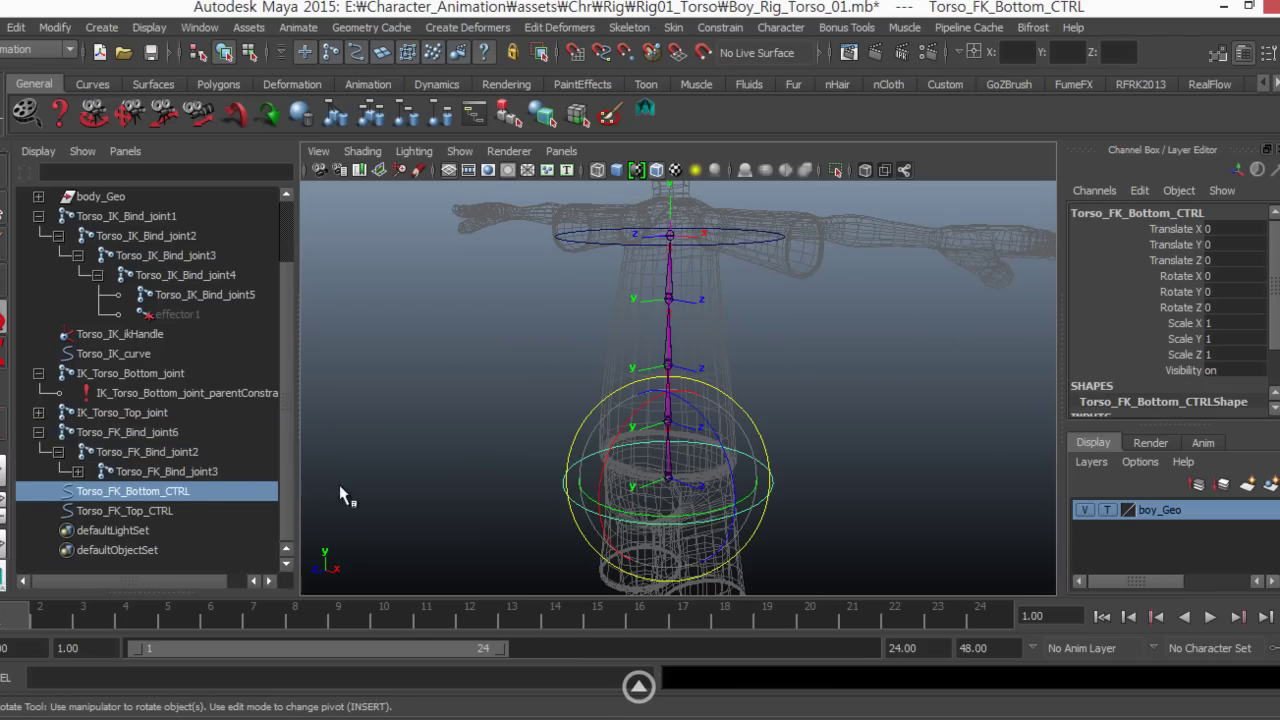
- Group Torso_FK_Top_CTRL and Torso_FK_Bottom_CTRL each into its own group
left_click(163, 511)
key("ctrl+g")
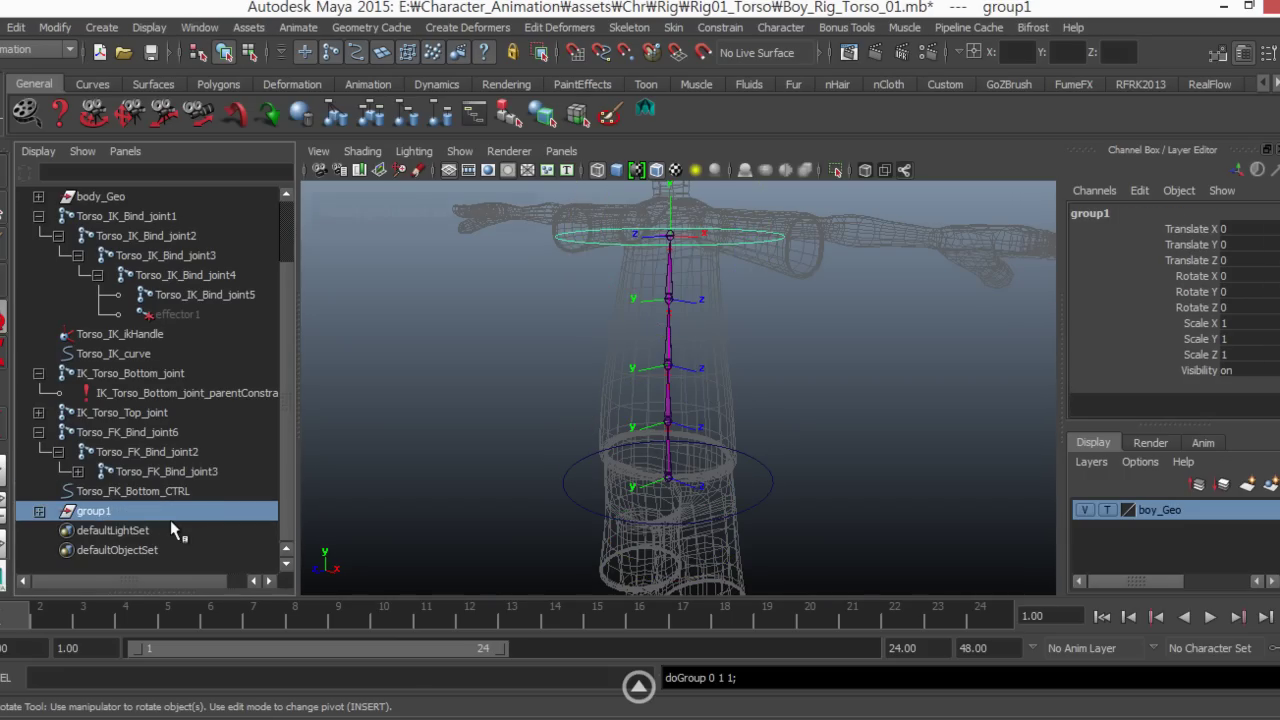
left_click(120, 491)
key("ctrl+g")
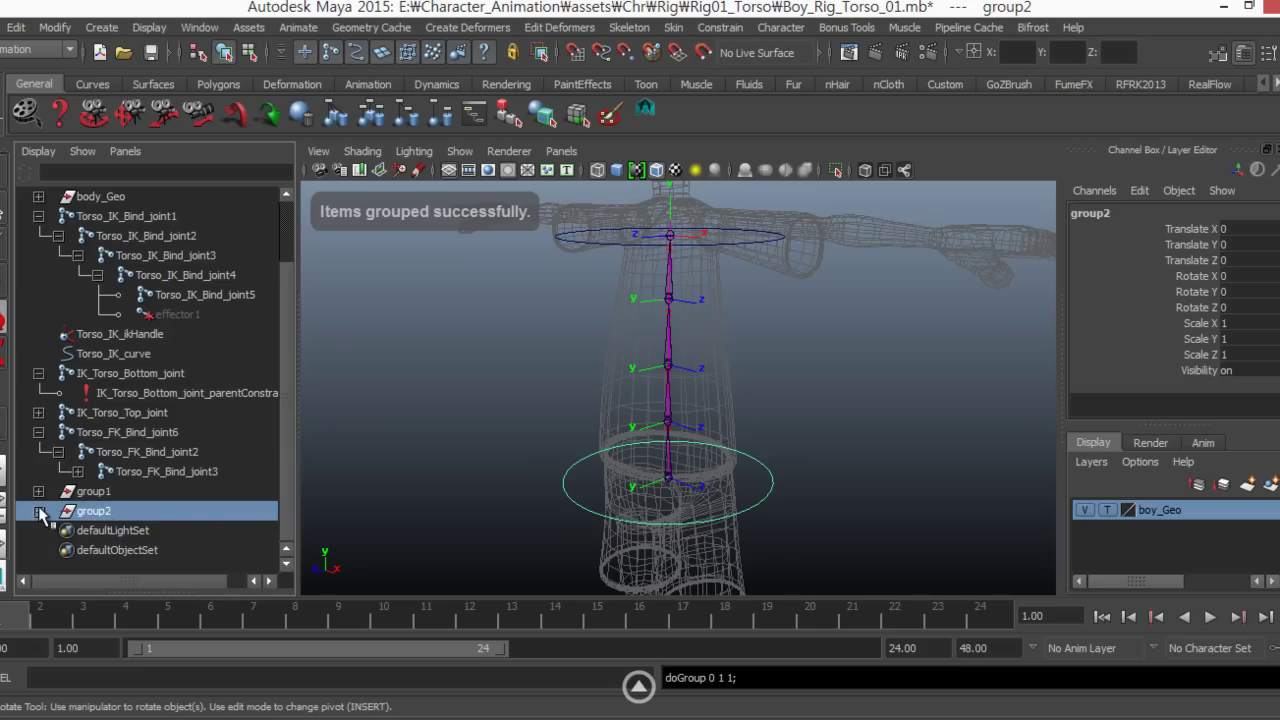
- Rename the bottom control's group2 to Torso_FK_Bottom_CTRL_Gr
left_click(39, 511)
left_click(150, 530)
double_click(1123, 211)
key("ctrl+c")
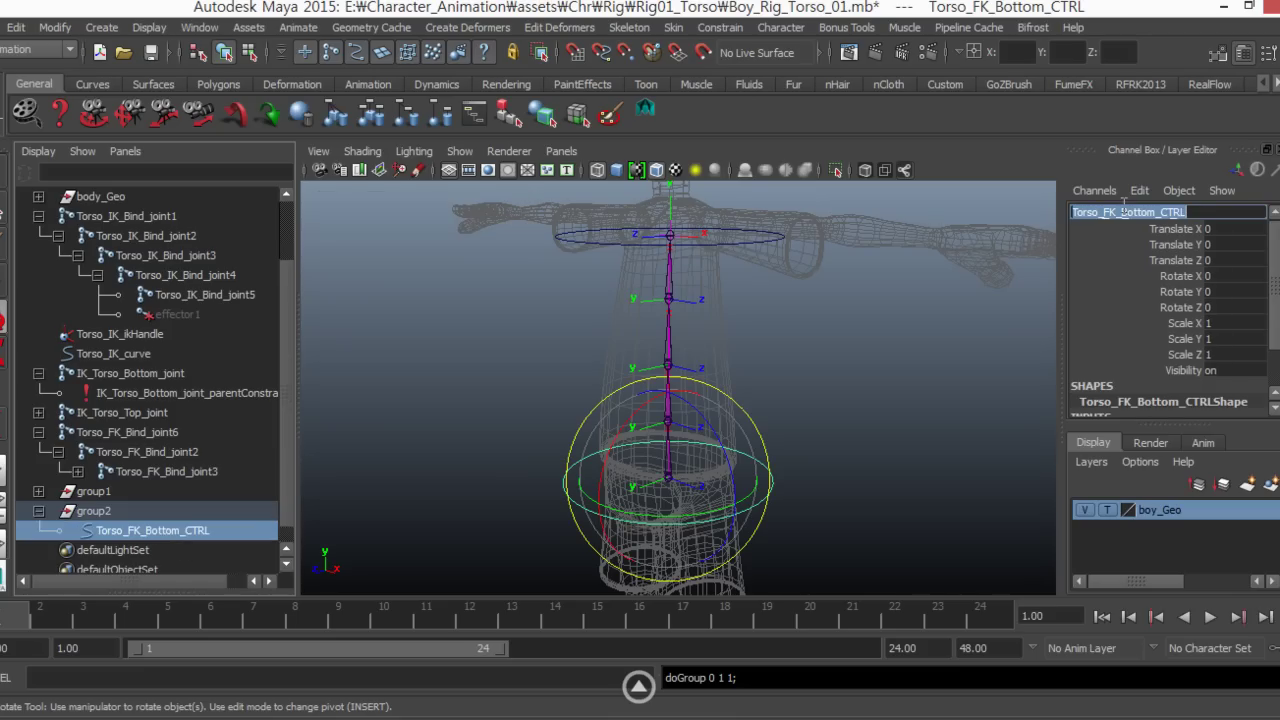
left_click(95, 511)
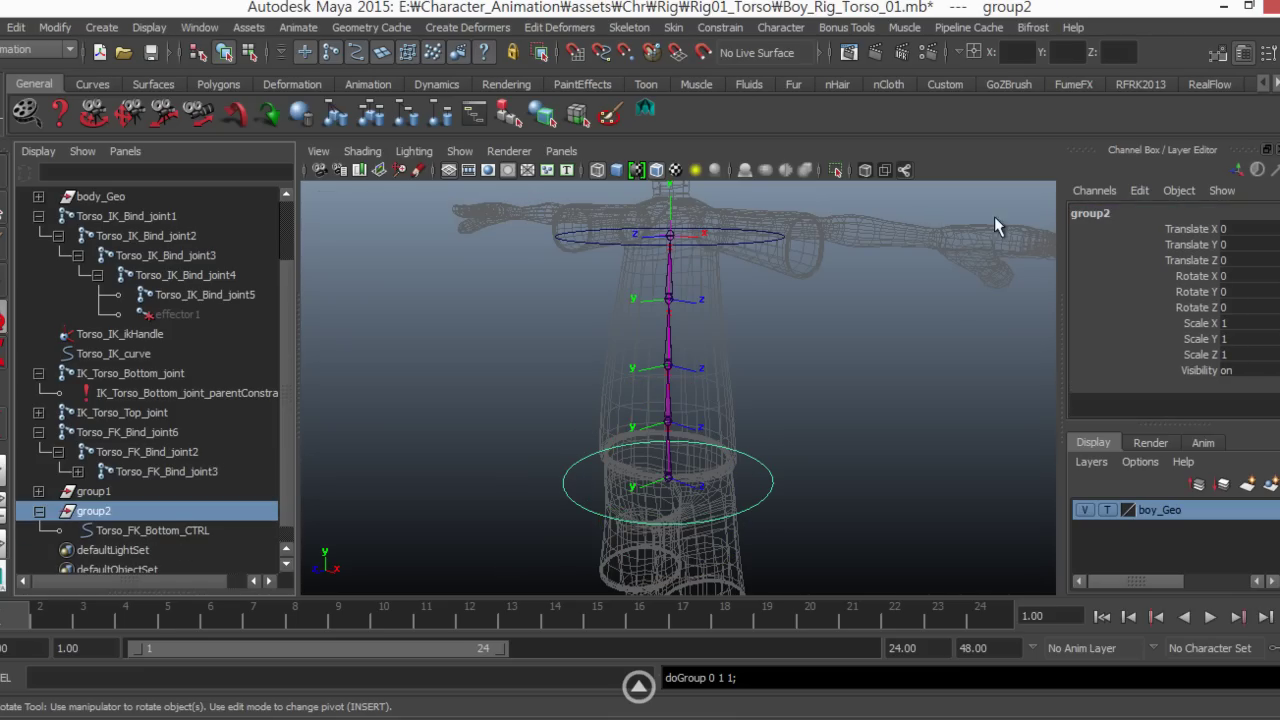
double_click(1088, 212)
key("ctrl+v")
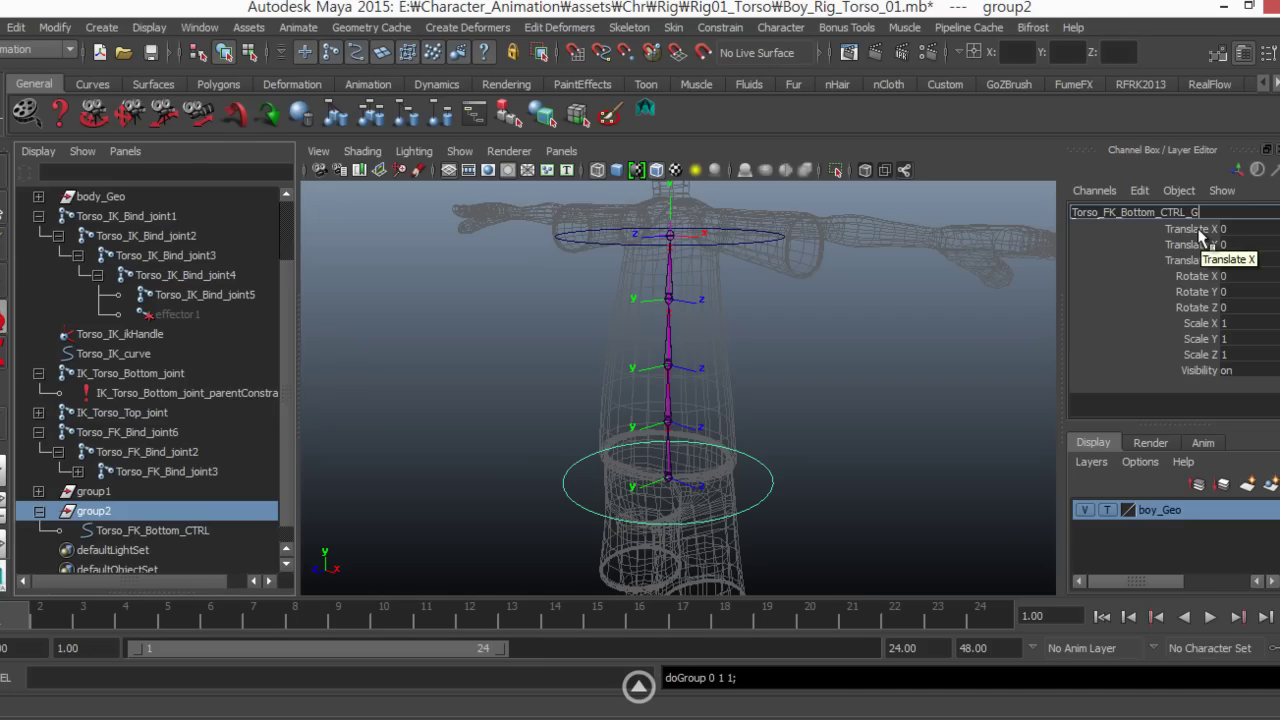
key("Return")
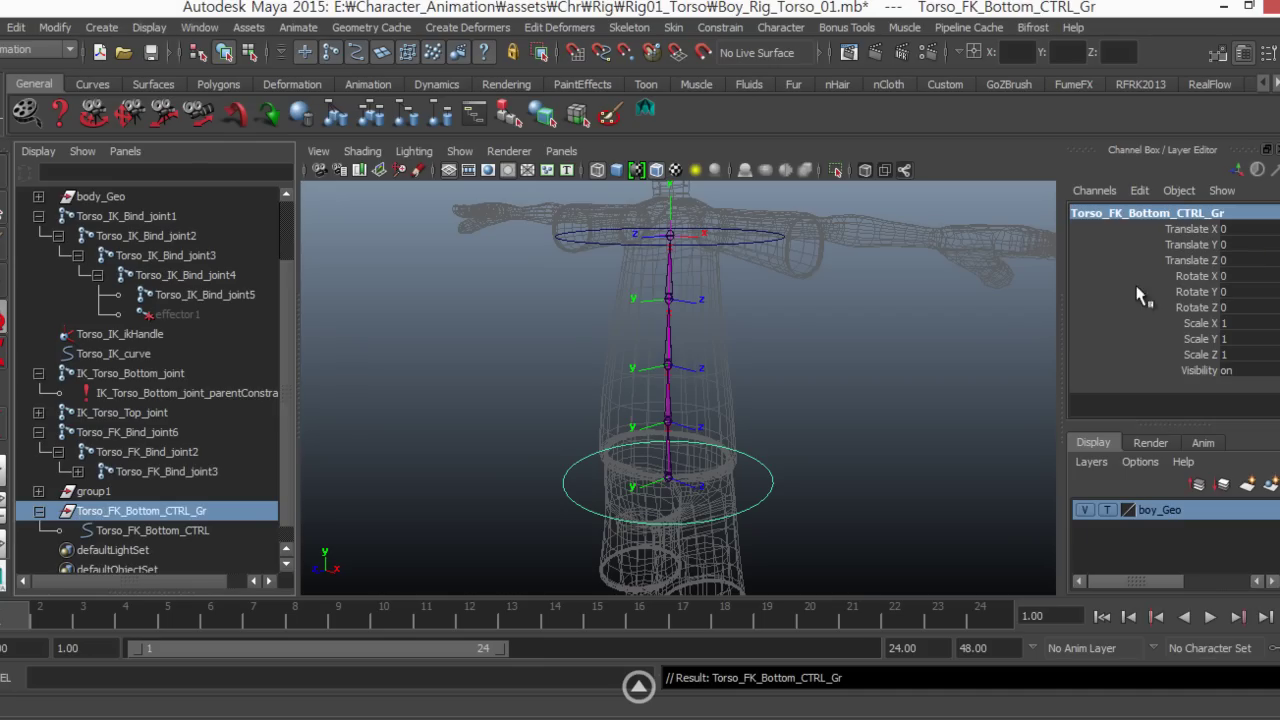
- Rename the top control's group1 to Torso_FK_Top_CTRL, then deselect
double_click(1114, 213)
key("ctrl+c")
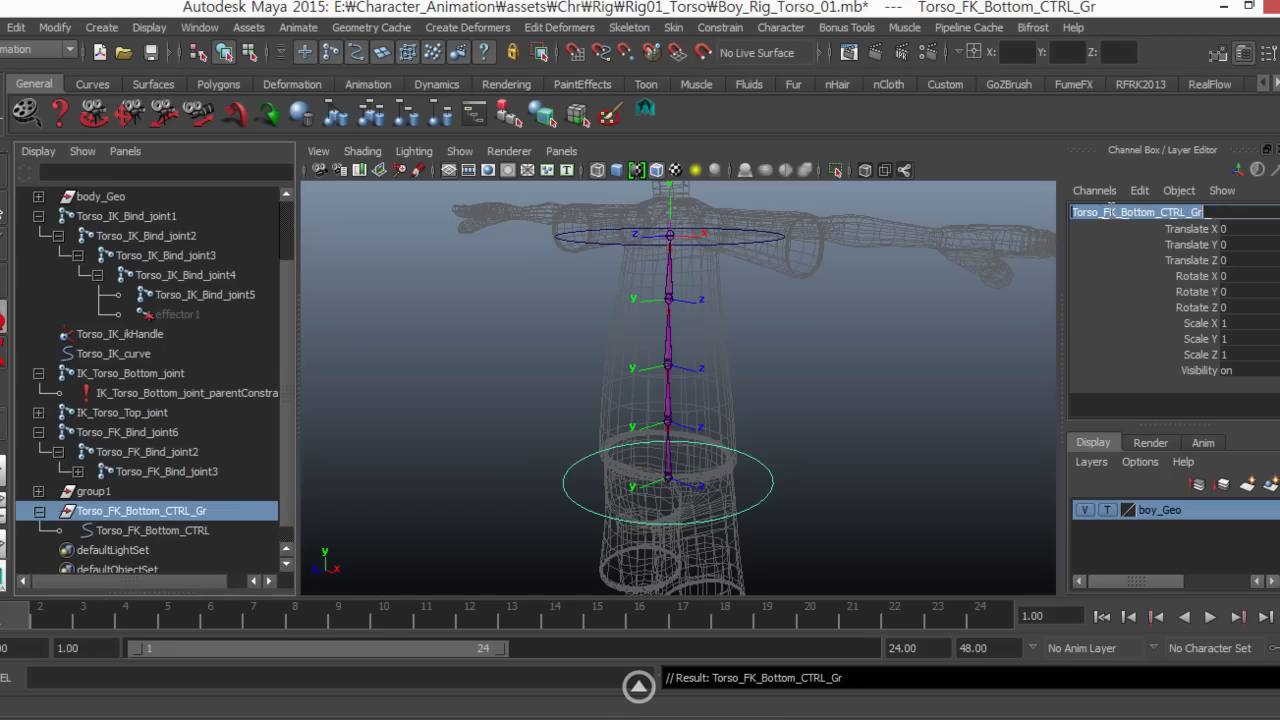
left_click(93, 491)
double_click(1114, 211)
key("ctrl+v")
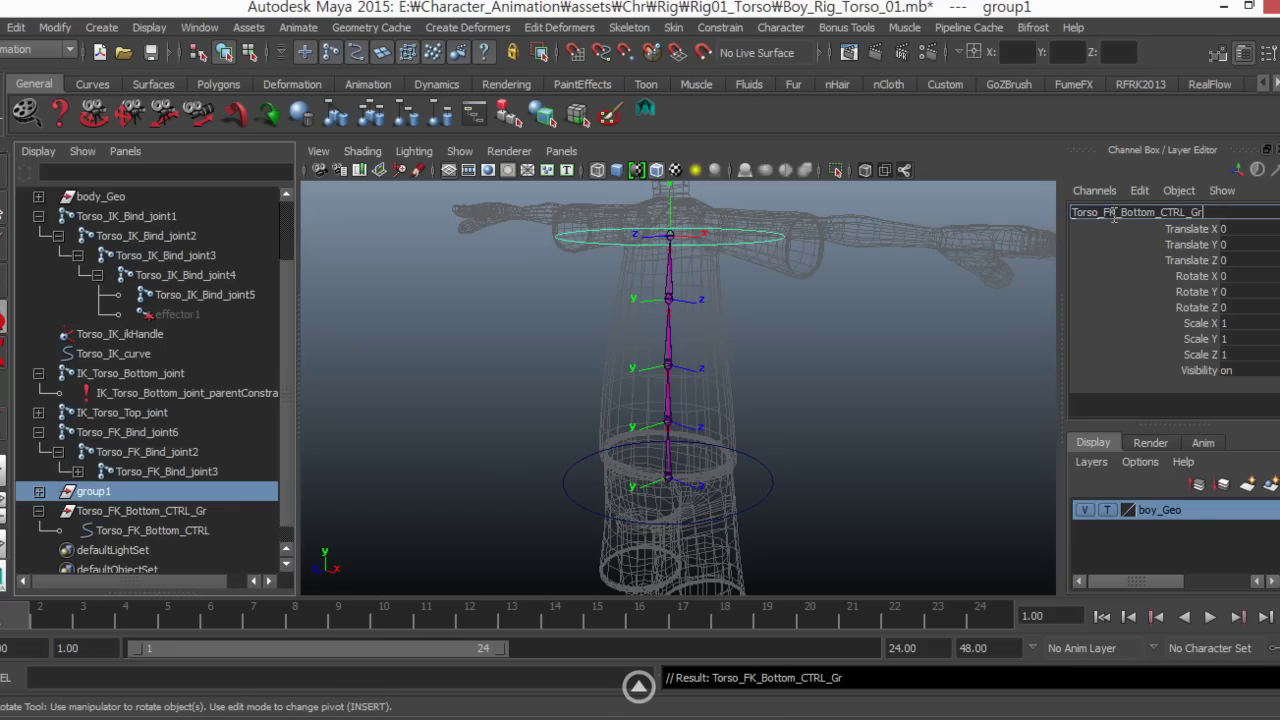
left_click(38, 491)
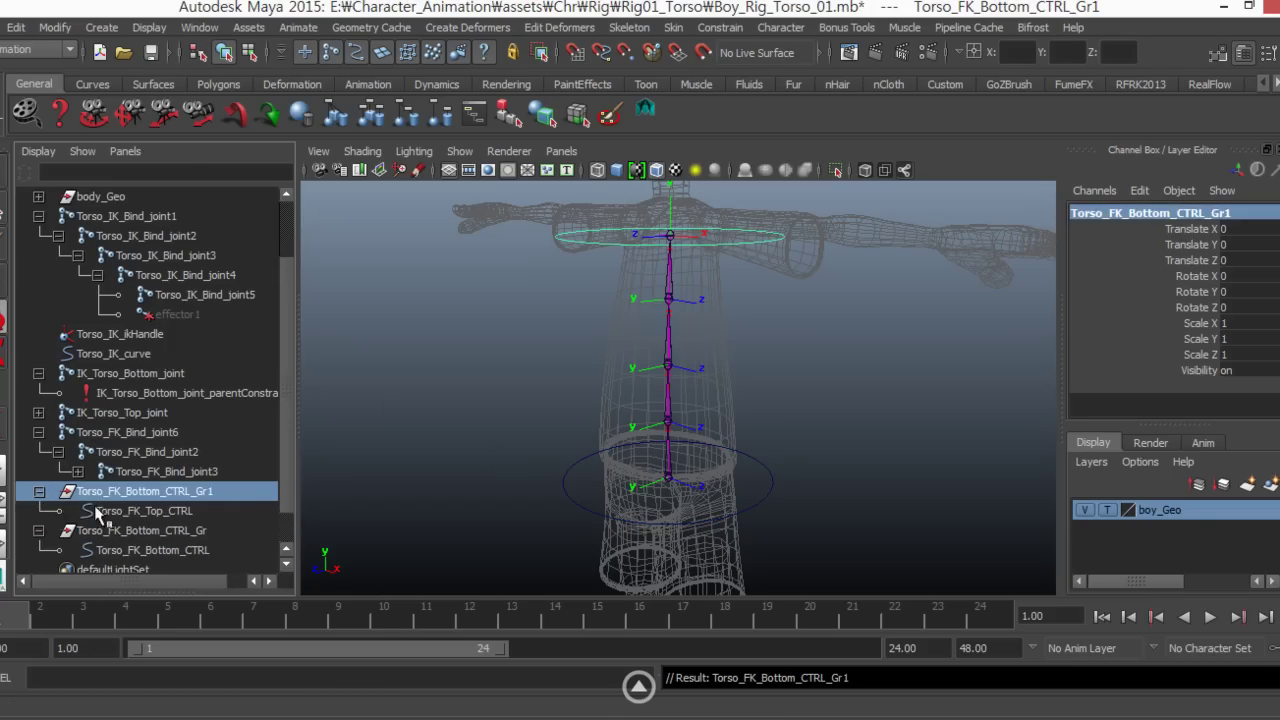
left_click(144, 510)
double_click(1170, 213)
key("ctrl+c")
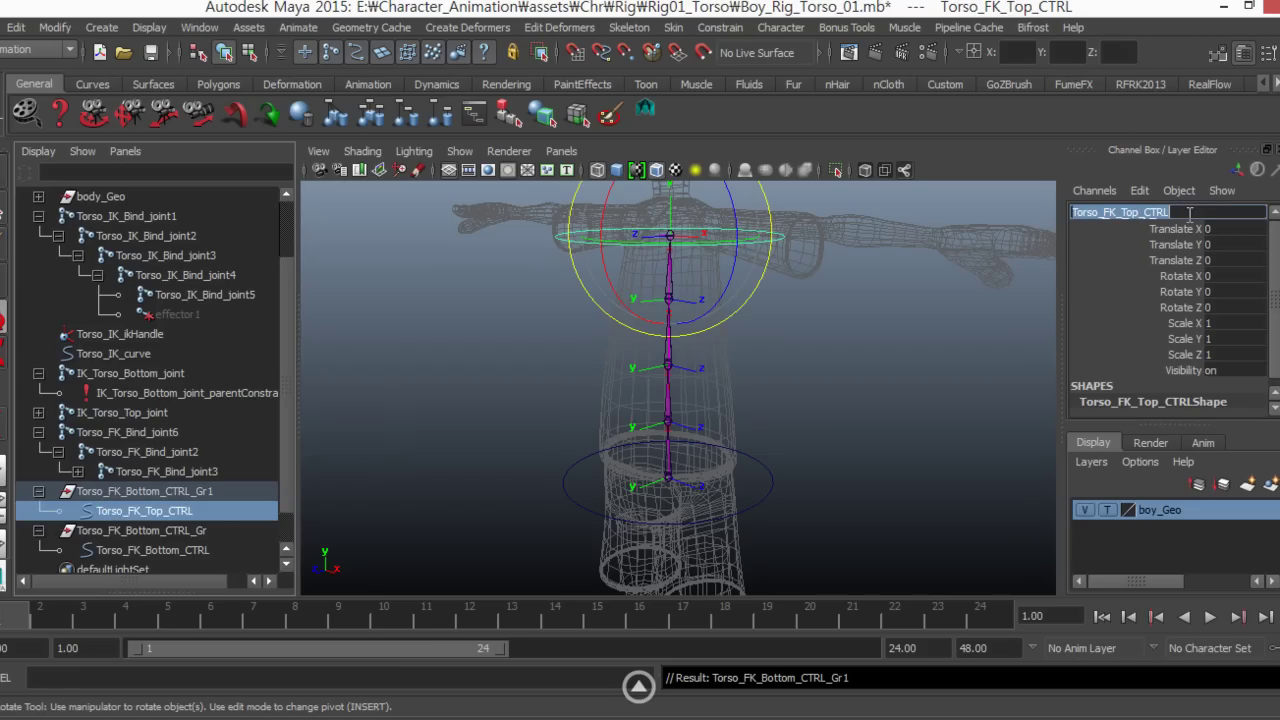
left_click(175, 492)
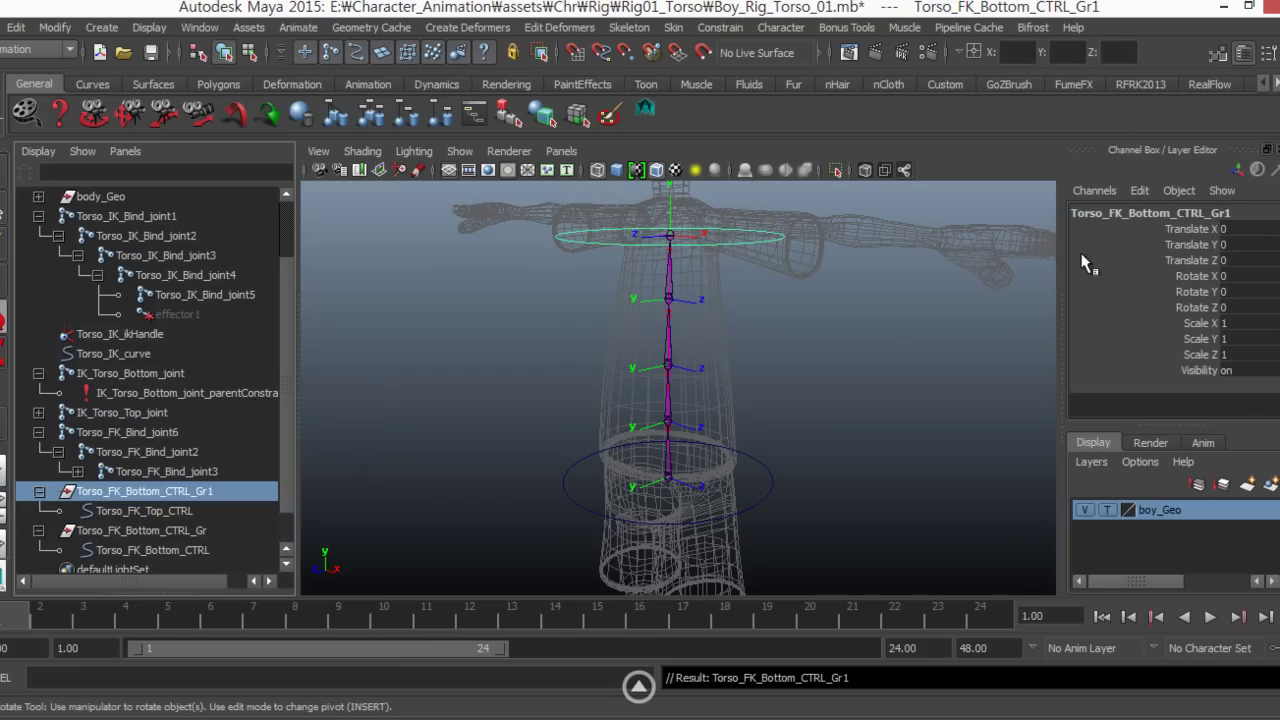
double_click(1133, 222)
key("ctrl+v")
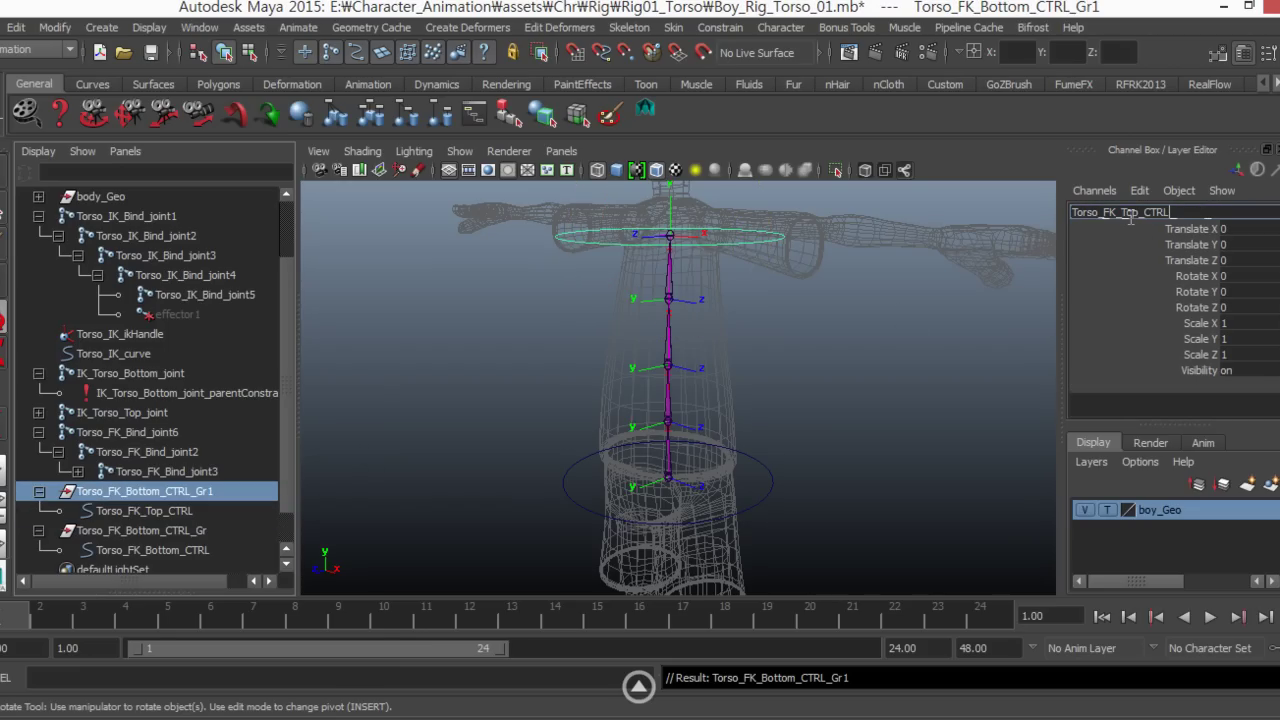
key("Return")
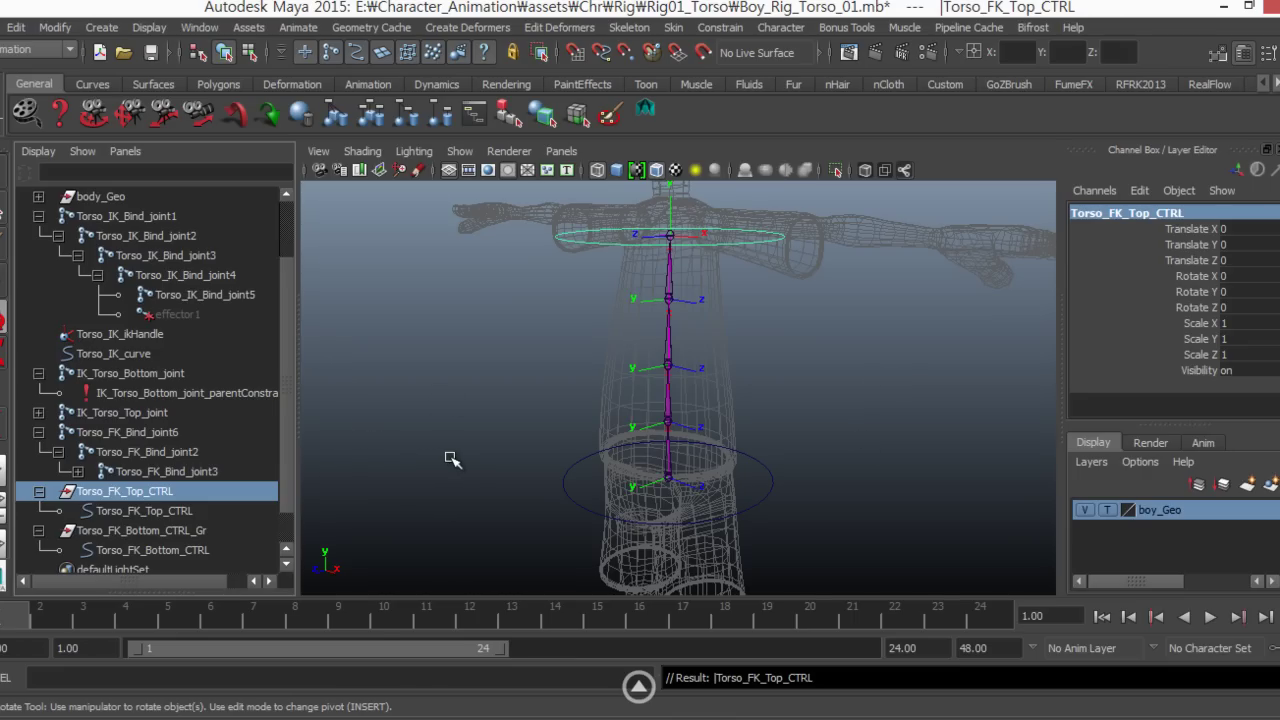
left_click_drag(450, 458, 368, 496, "alt")
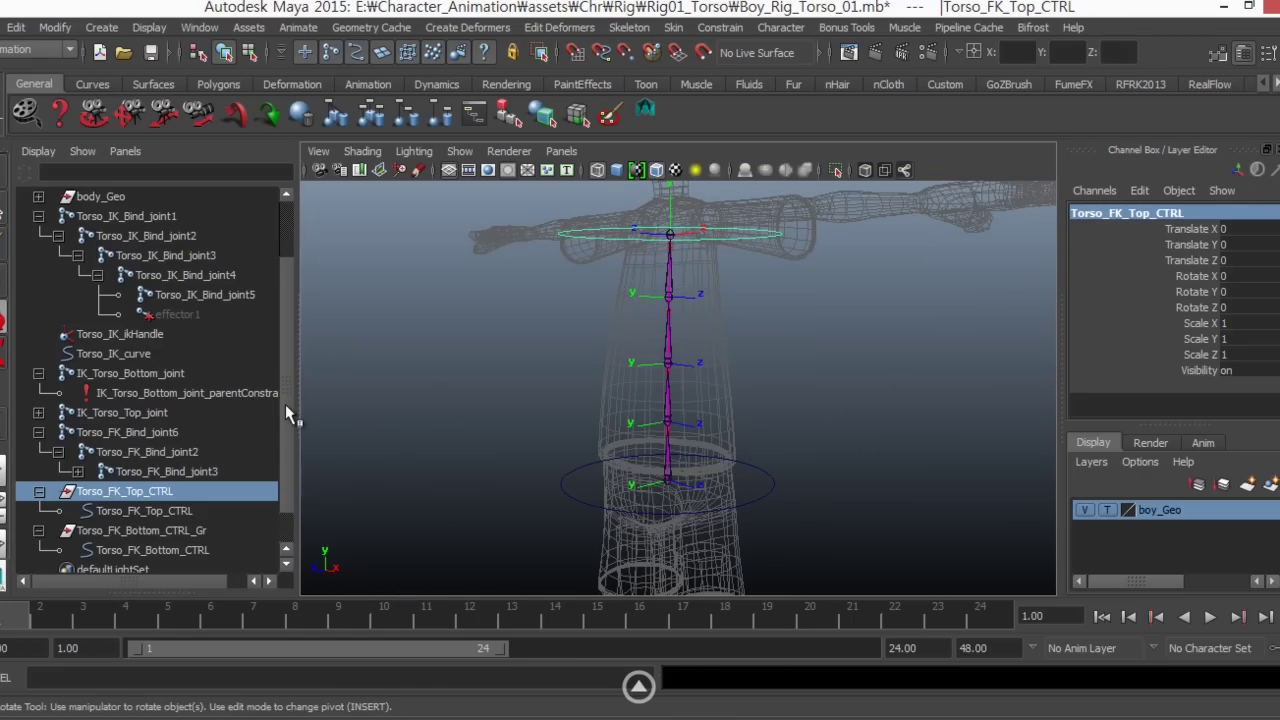
mouse_move(500, 480)
left_mouse_down("alt")
mouse_move(491, 500)
mouse_move(506, 487)
left_mouse_up("alt")
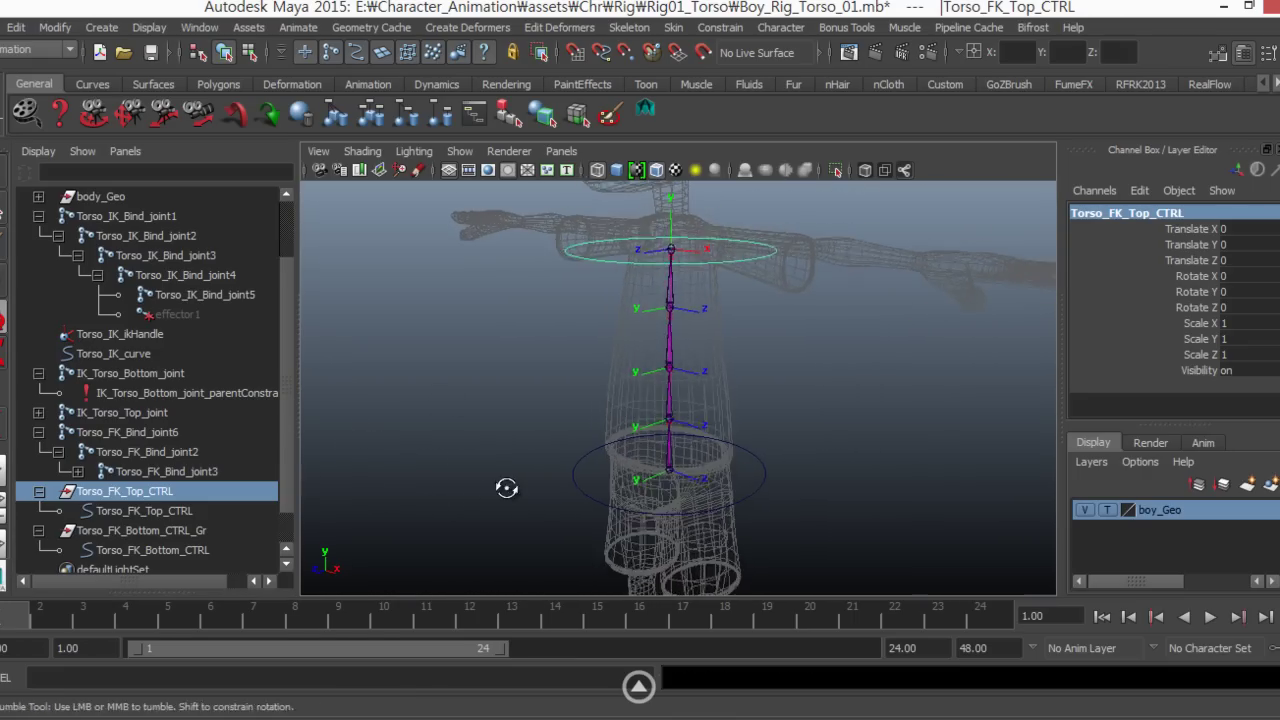
left_click(506, 487)
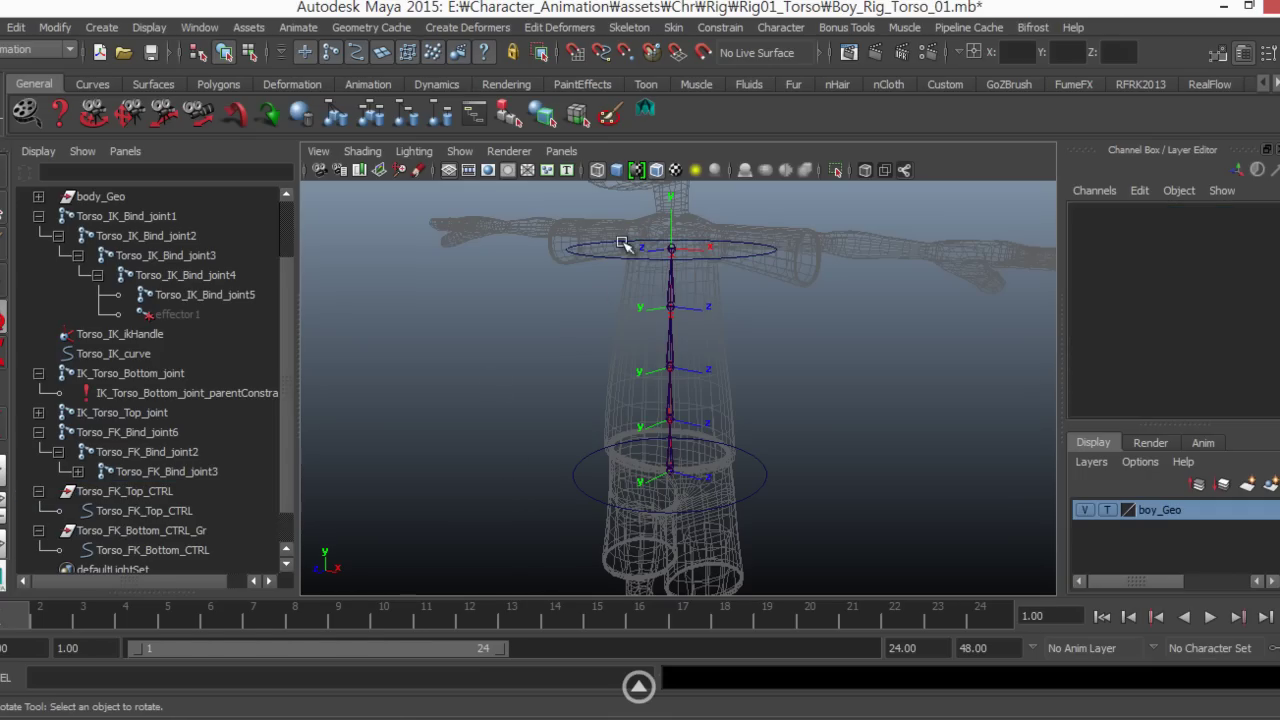